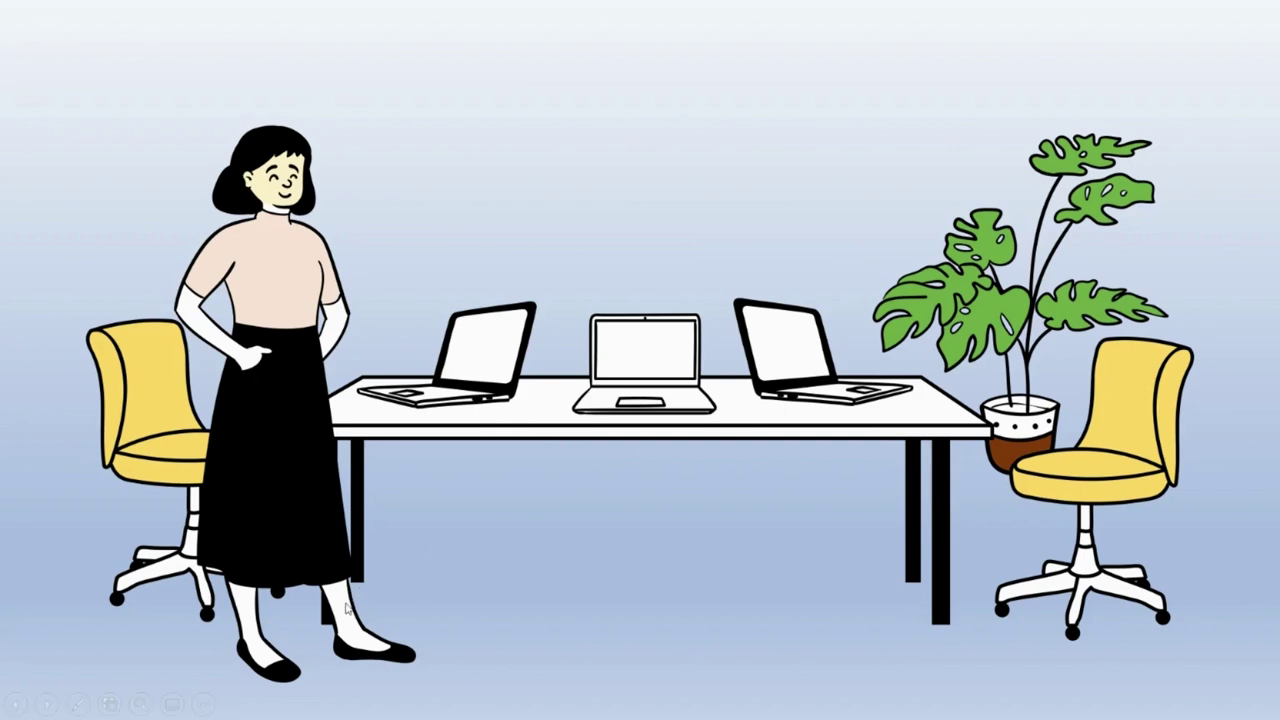
End the slideshow and add a blank slide 2 after the office-scene slide.
left_click(203, 705)
left_click(205, 668)
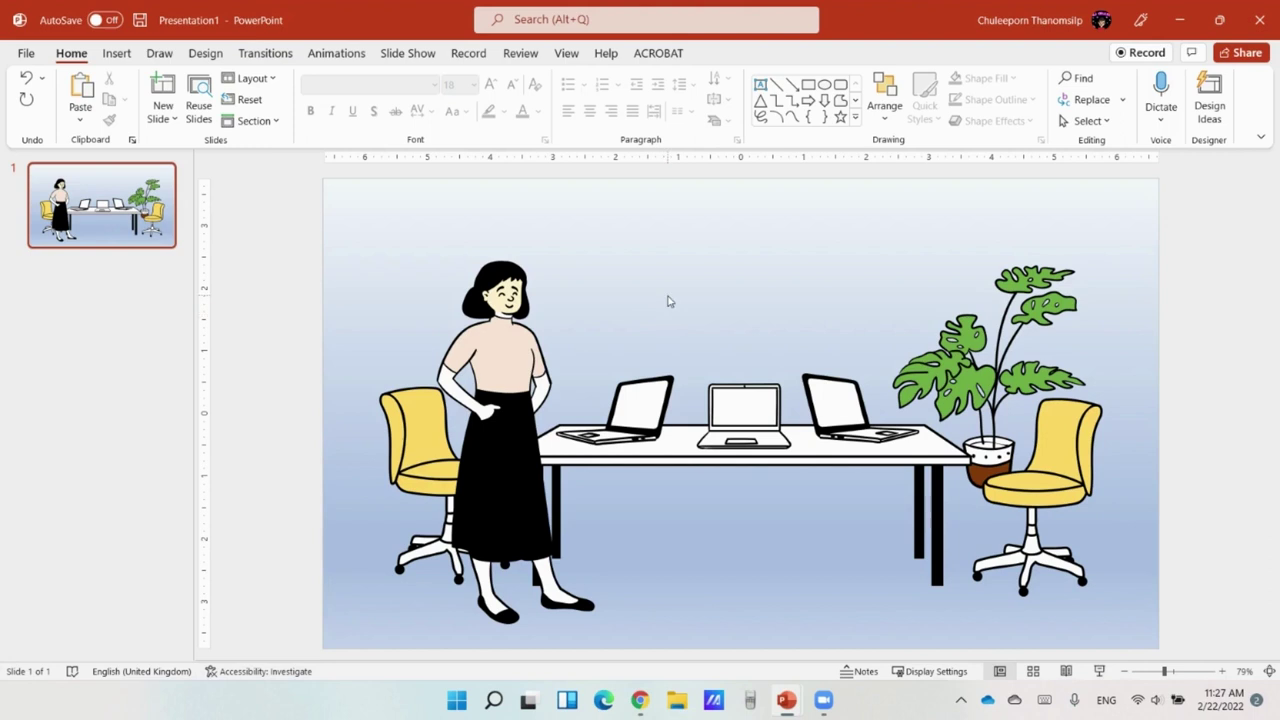
left_click(117, 277)
key("Return")
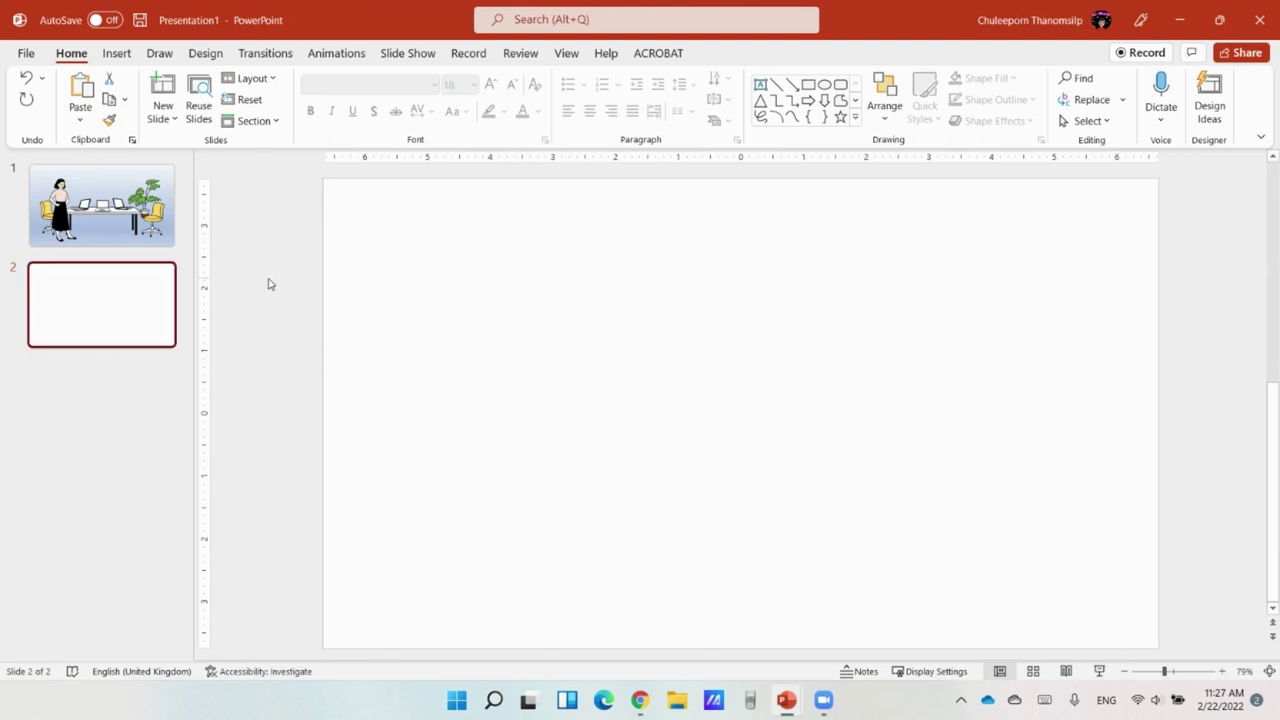
Open the Icons library from Insert and browse Cutout People, Stickers, Videos and Illustrations.
left_click(121, 55)
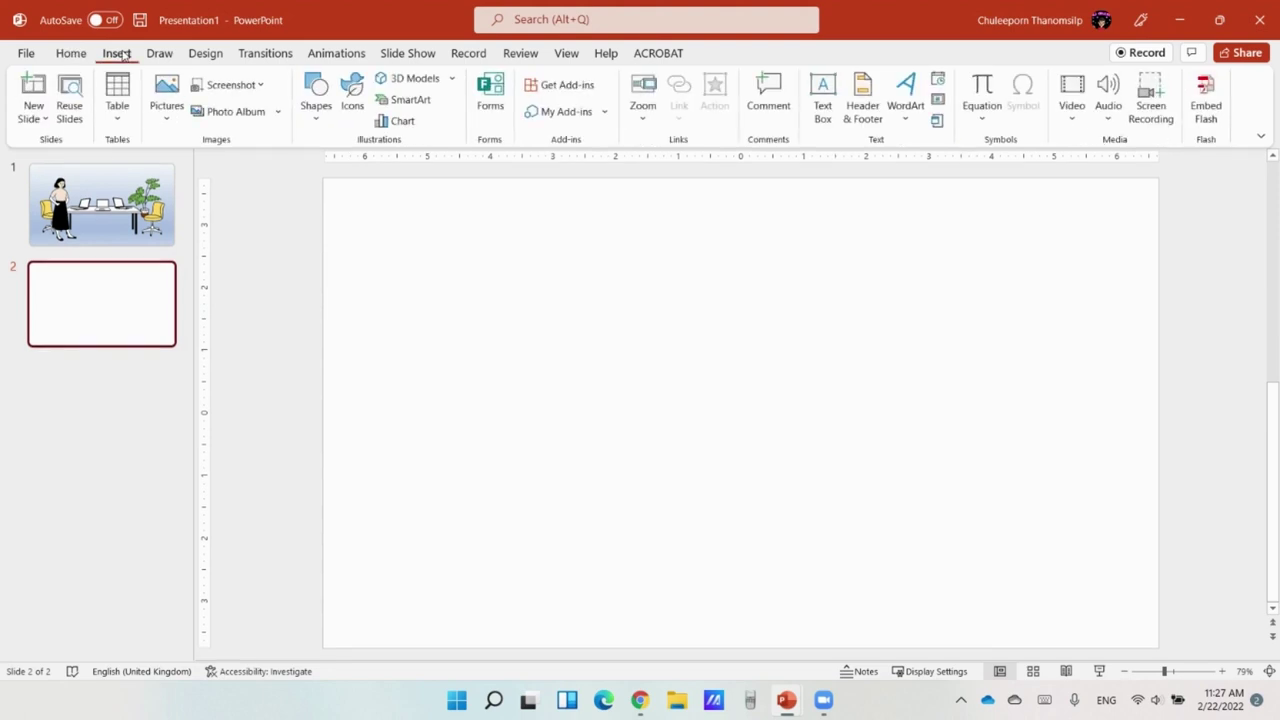
left_click(355, 95)
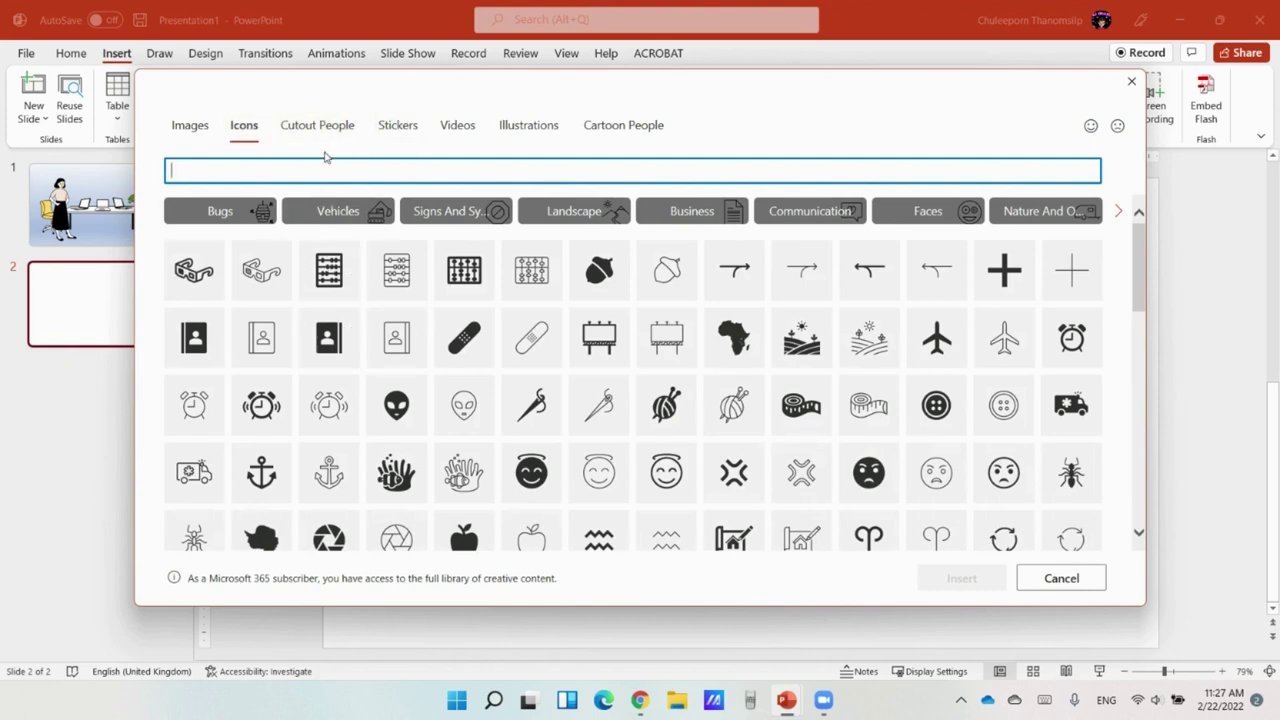
left_click(321, 131)
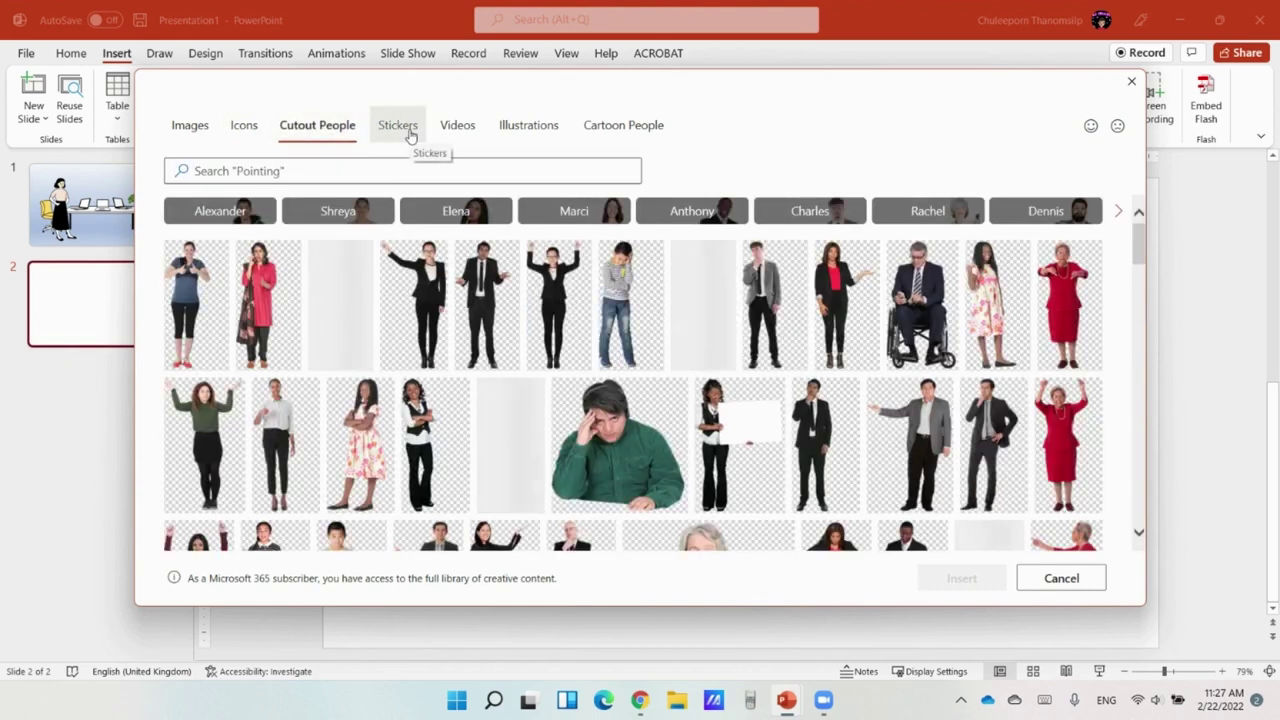
left_click(409, 136)
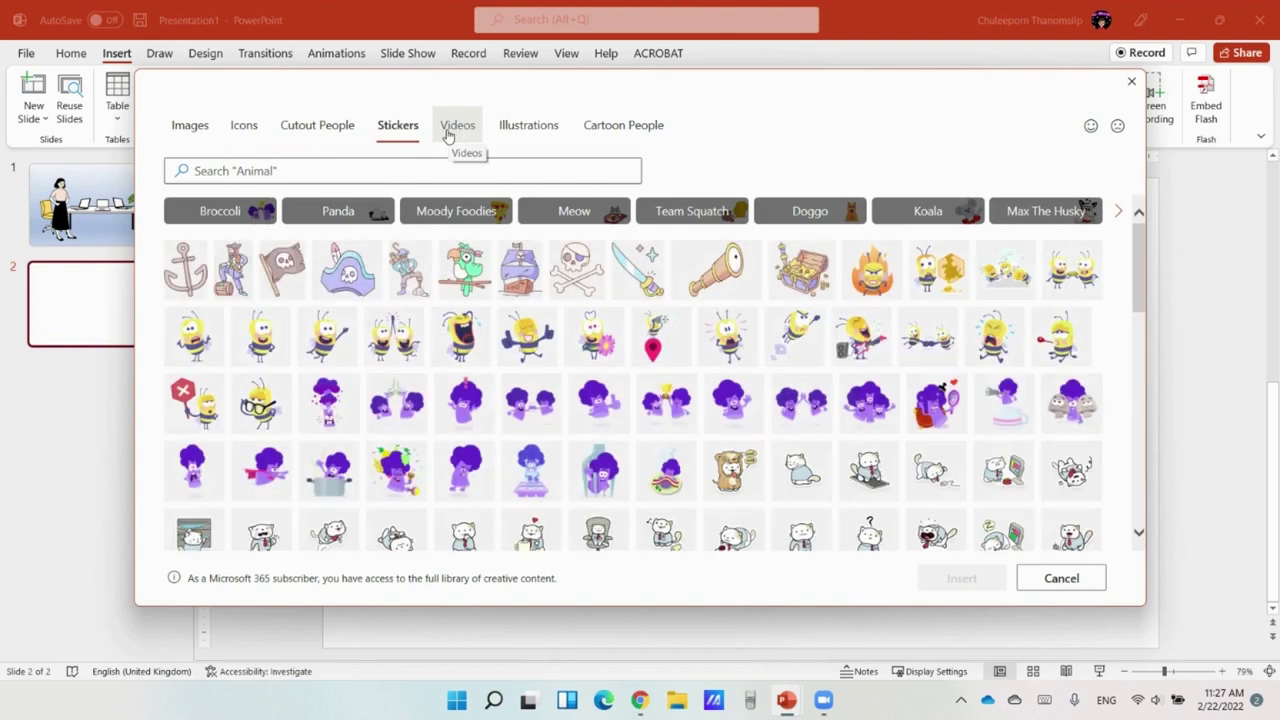
left_click(449, 135)
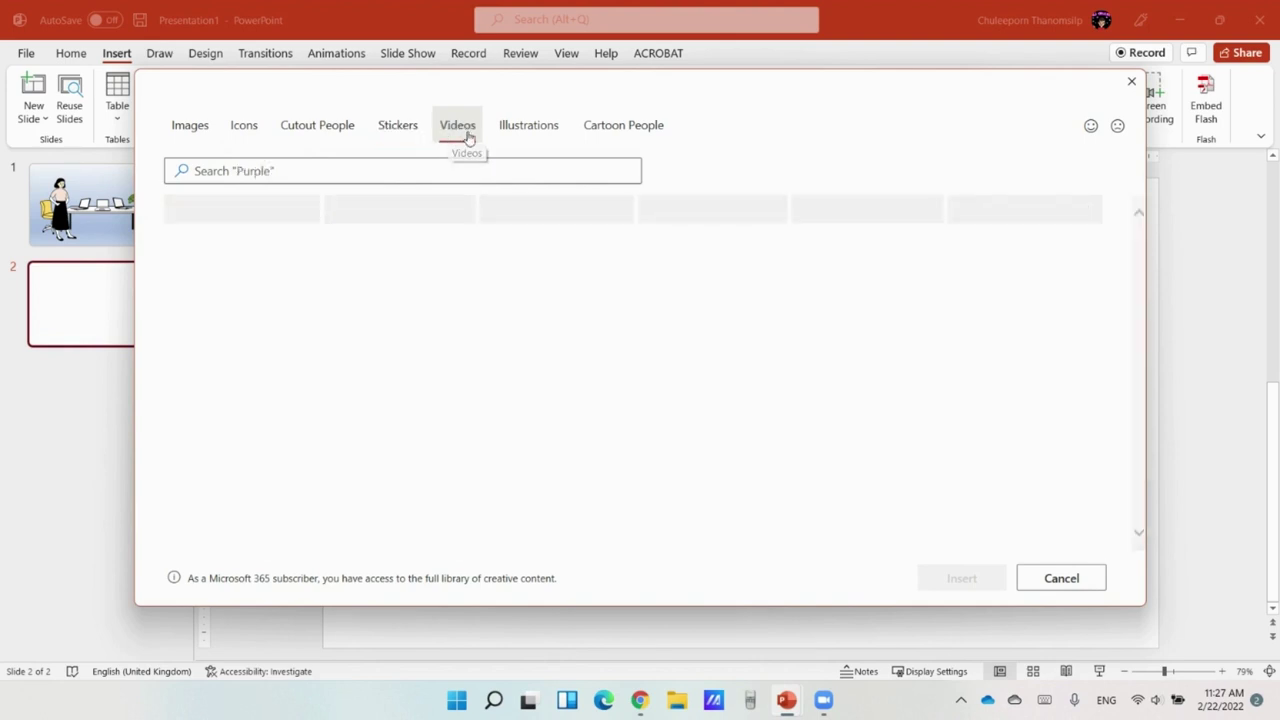
left_click(518, 132)
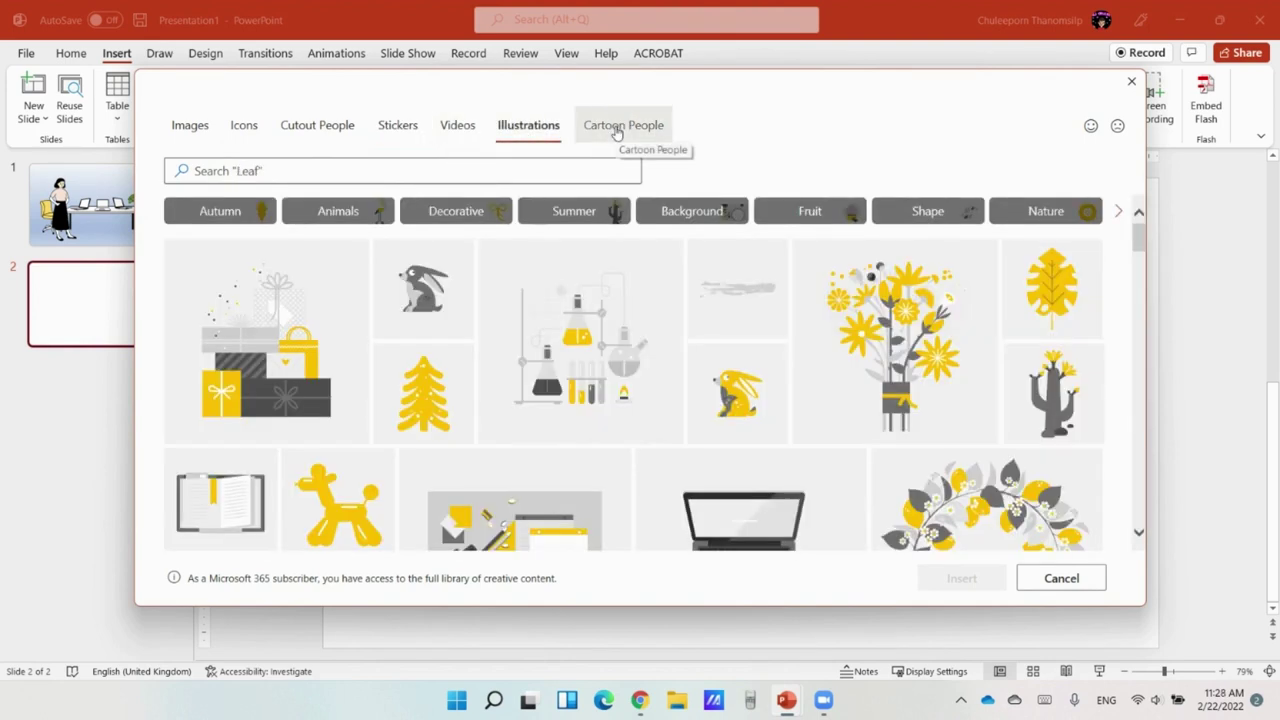
Scroll through the Cartoon People collection of drawn characters.
left_click(616, 134)
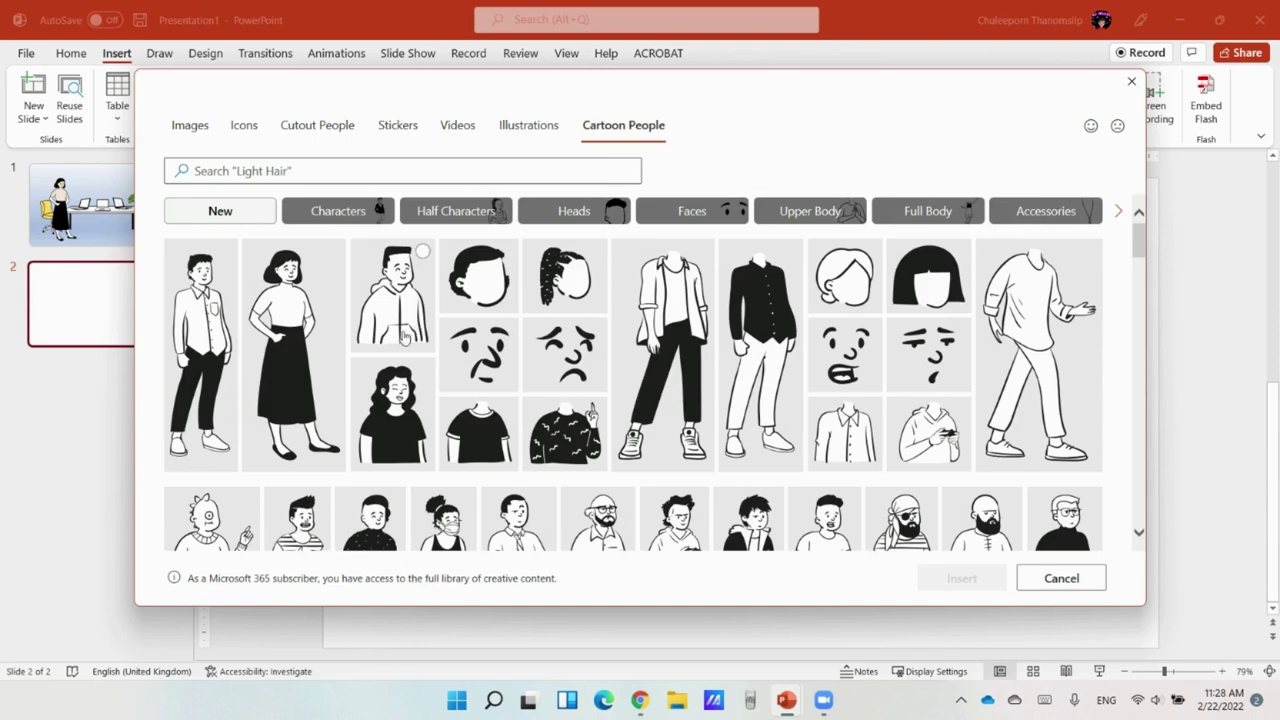
scroll(445, 290, "down", 2)
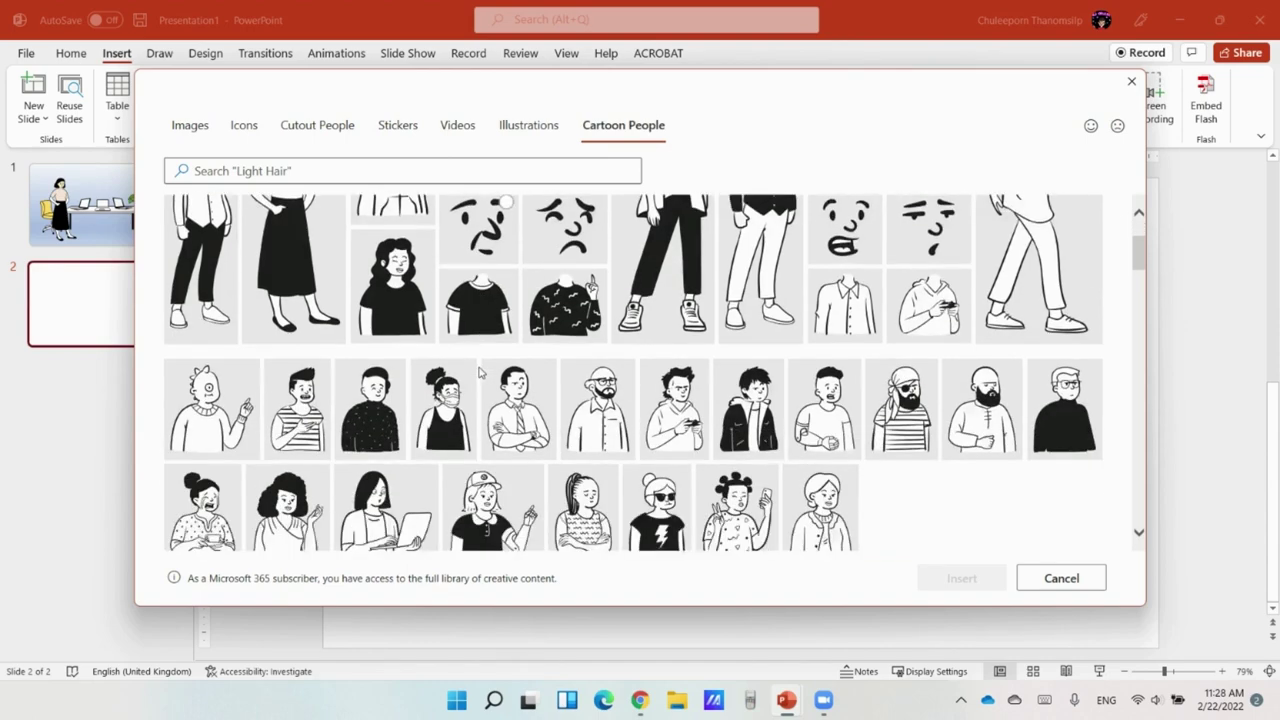
scroll(460, 330, "down", 3)
scroll(480, 368, "down", 3)
scroll(480, 368, "down", 3)
scroll(480, 368, "down", 3)
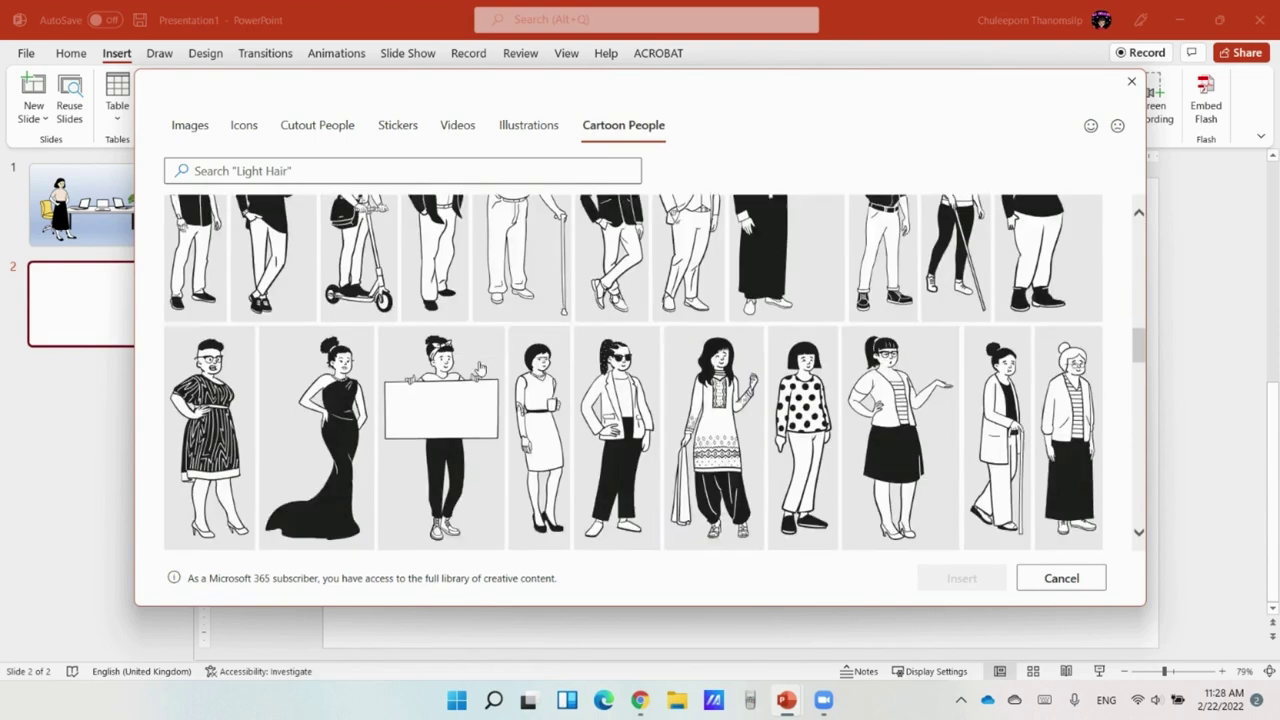
scroll(480, 368, "down", 3)
scroll(480, 368, "down", 3)
scroll(480, 368, "up", 3)
scroll(480, 368, "up", 3)
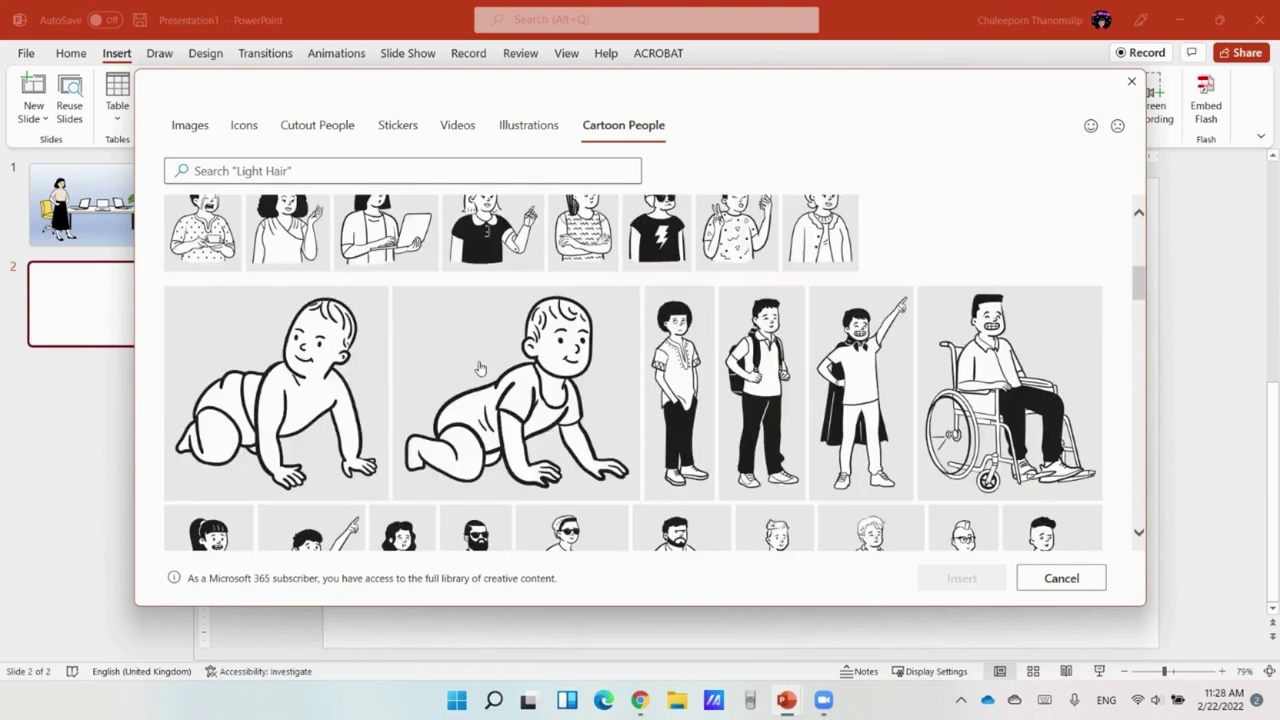
scroll(480, 368, "up", 3)
scroll(480, 368, "up", 3)
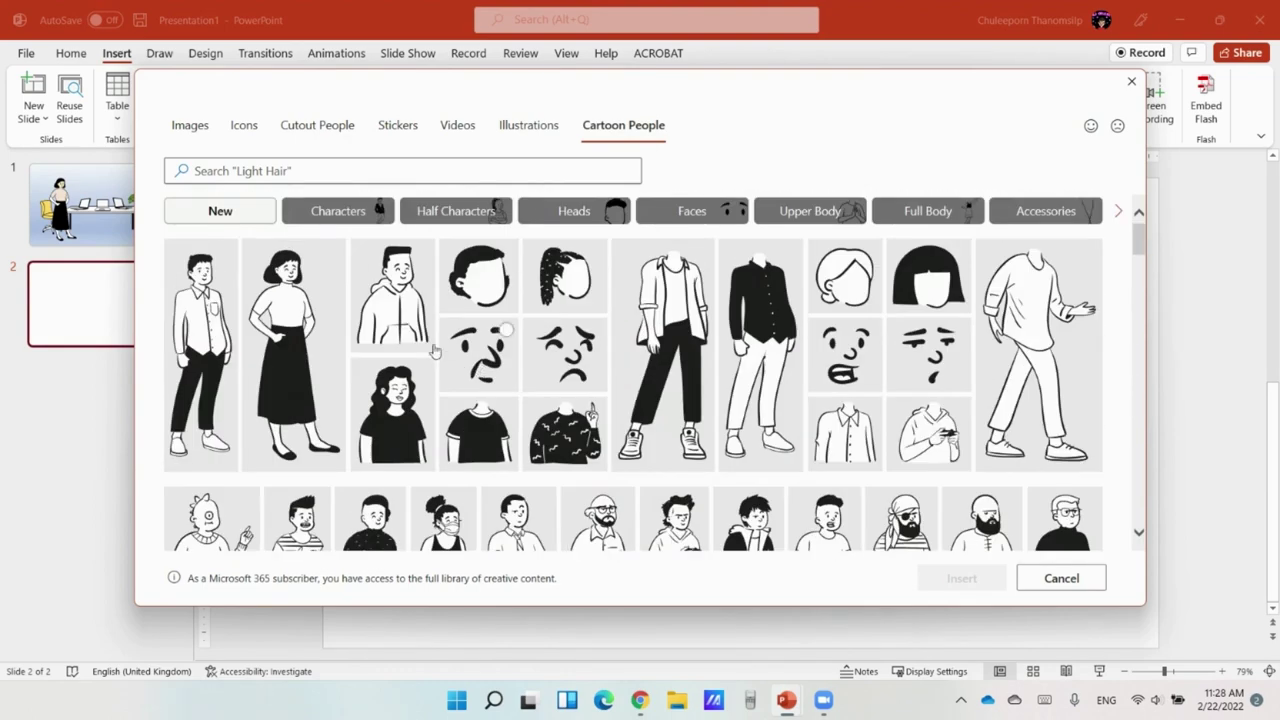
Filter Cartoon People by Characters, Half Characters, Heads, Faces and Accessories in turn.
left_click(343, 214)
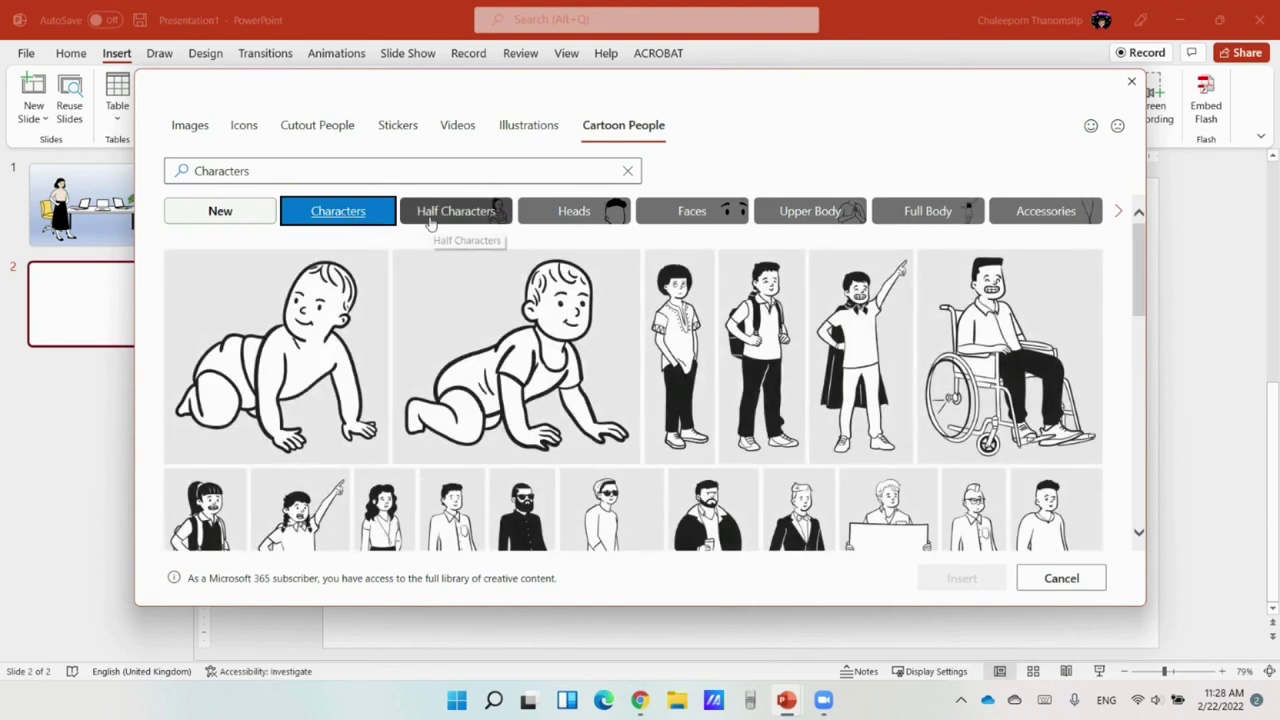
left_click(431, 220)
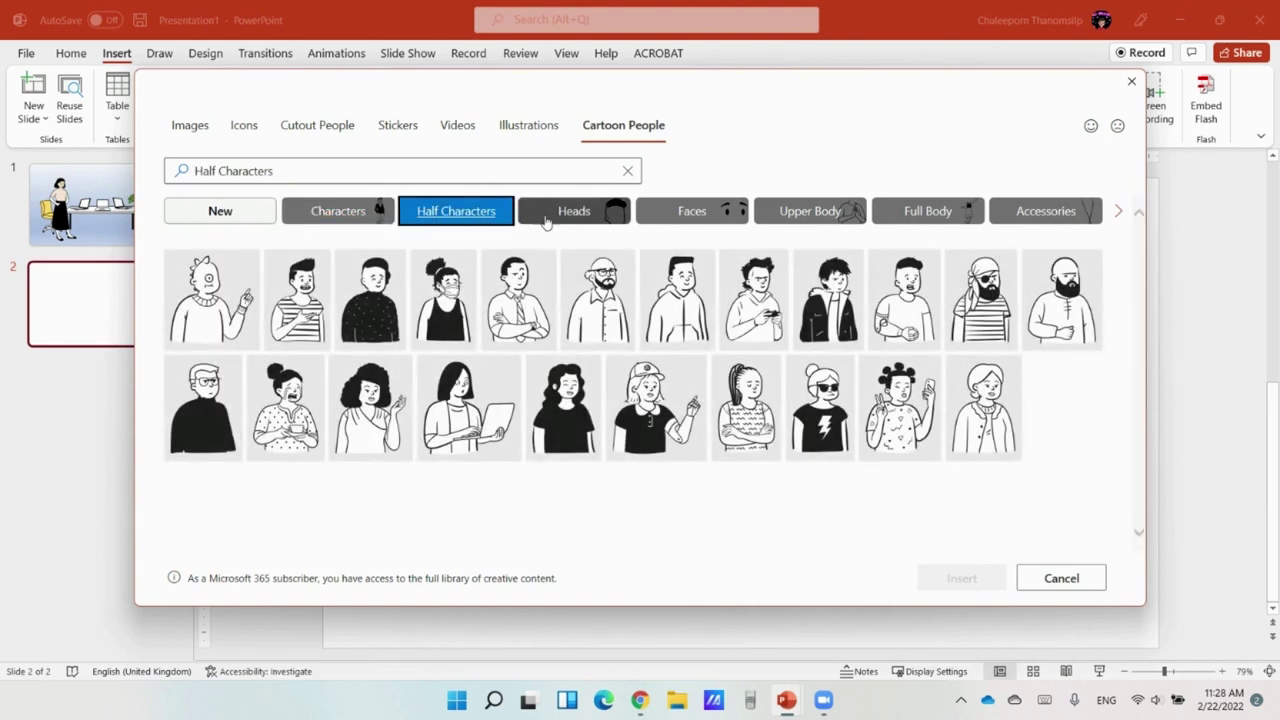
left_click(585, 220)
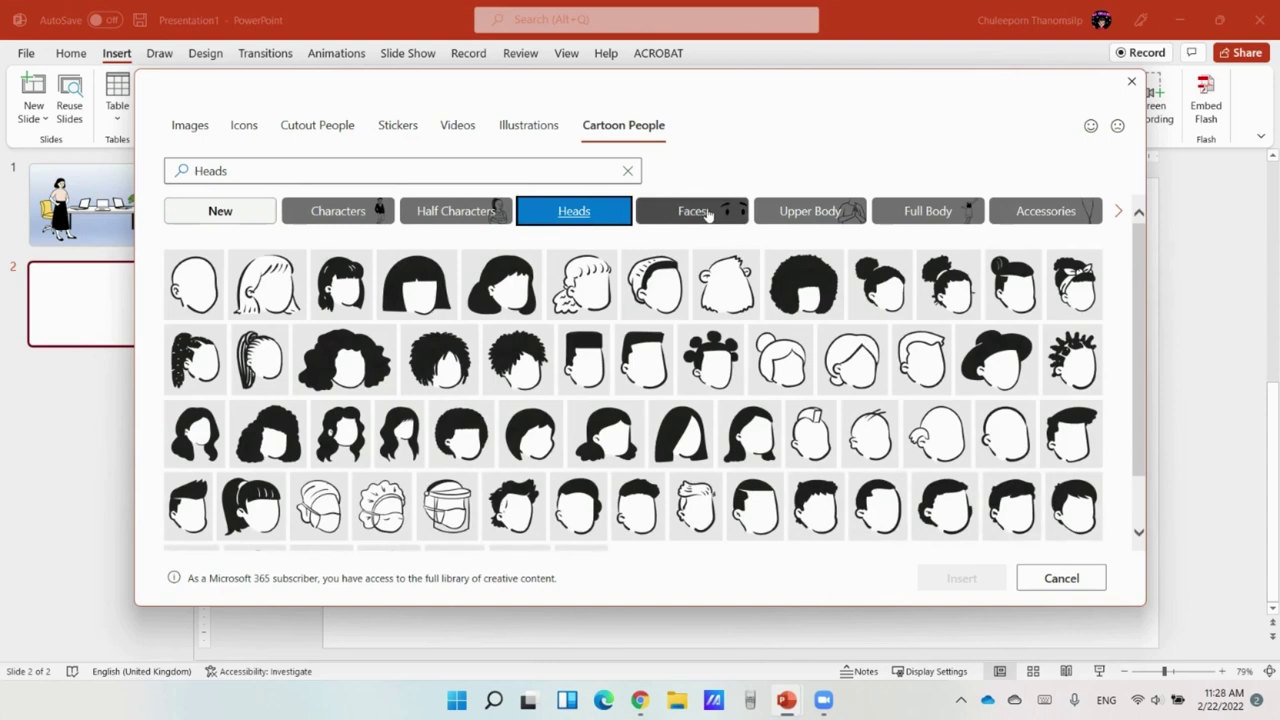
left_click(707, 214)
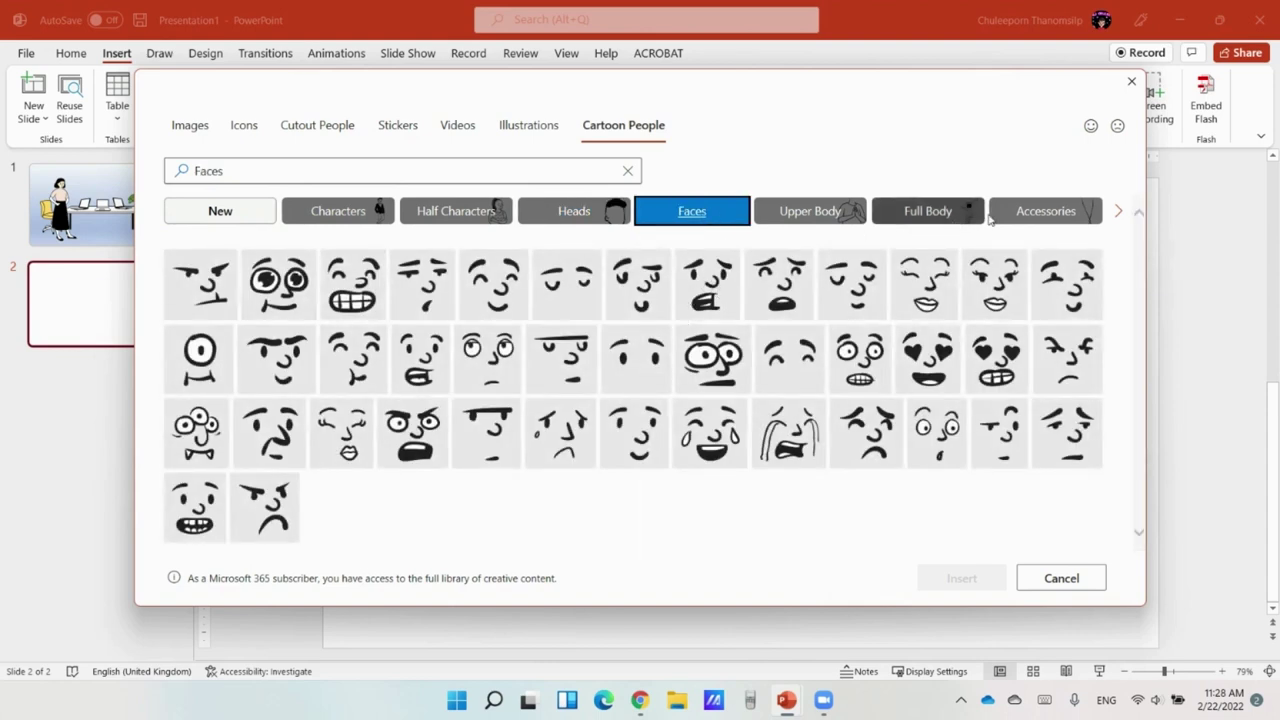
left_click(1019, 218)
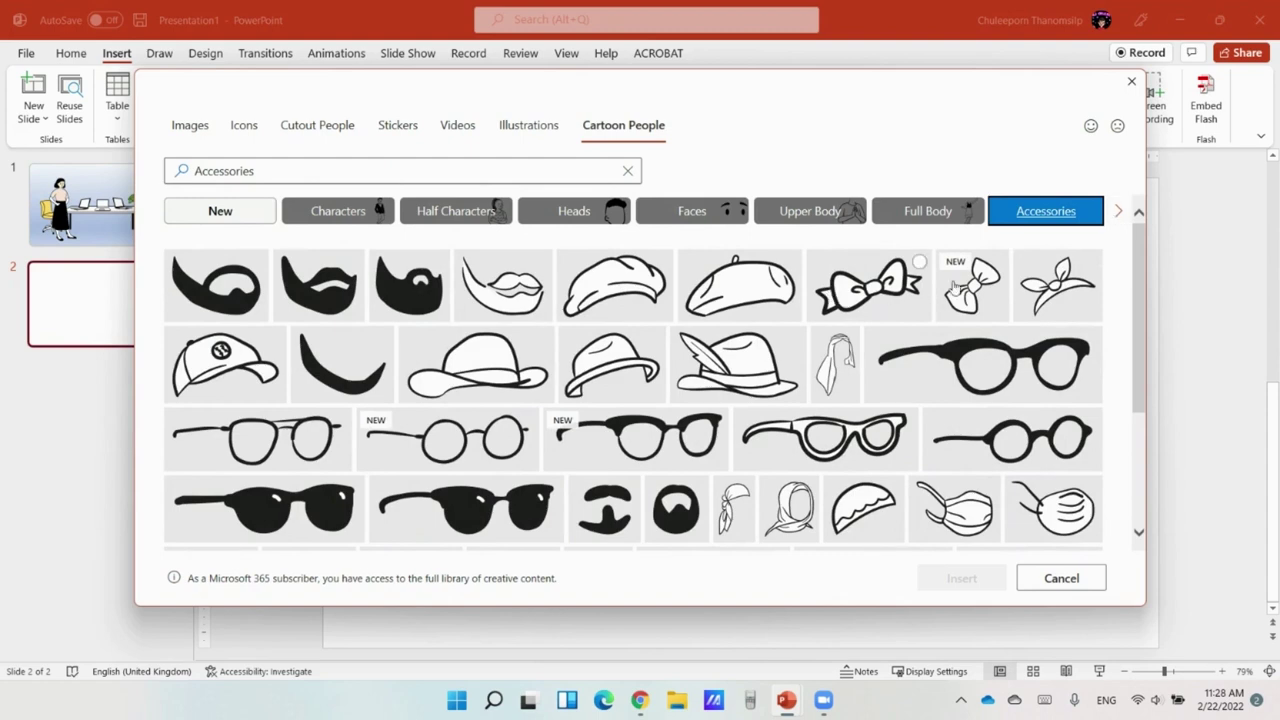
Show the Scenes category and check the office scene with table and laptops.
left_click(1119, 218)
left_click(1119, 216)
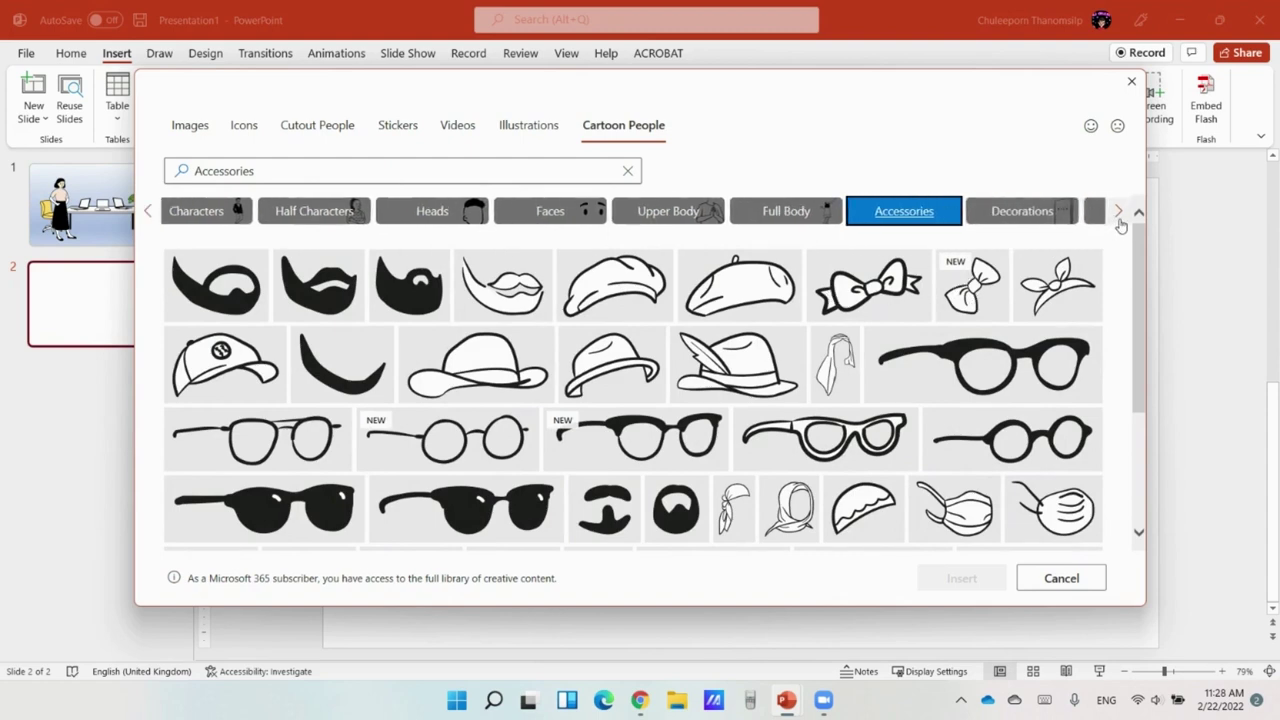
left_click(1119, 216)
left_click(1119, 216)
left_click(943, 221)
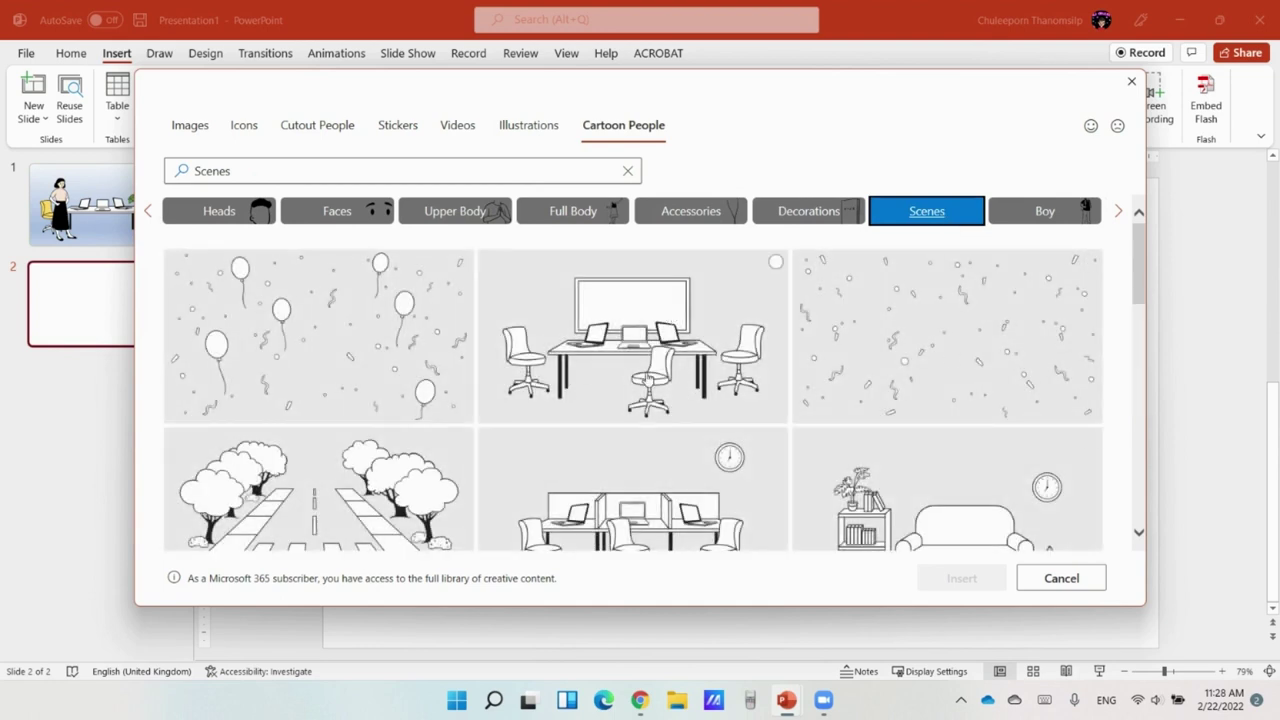
left_click(615, 378)
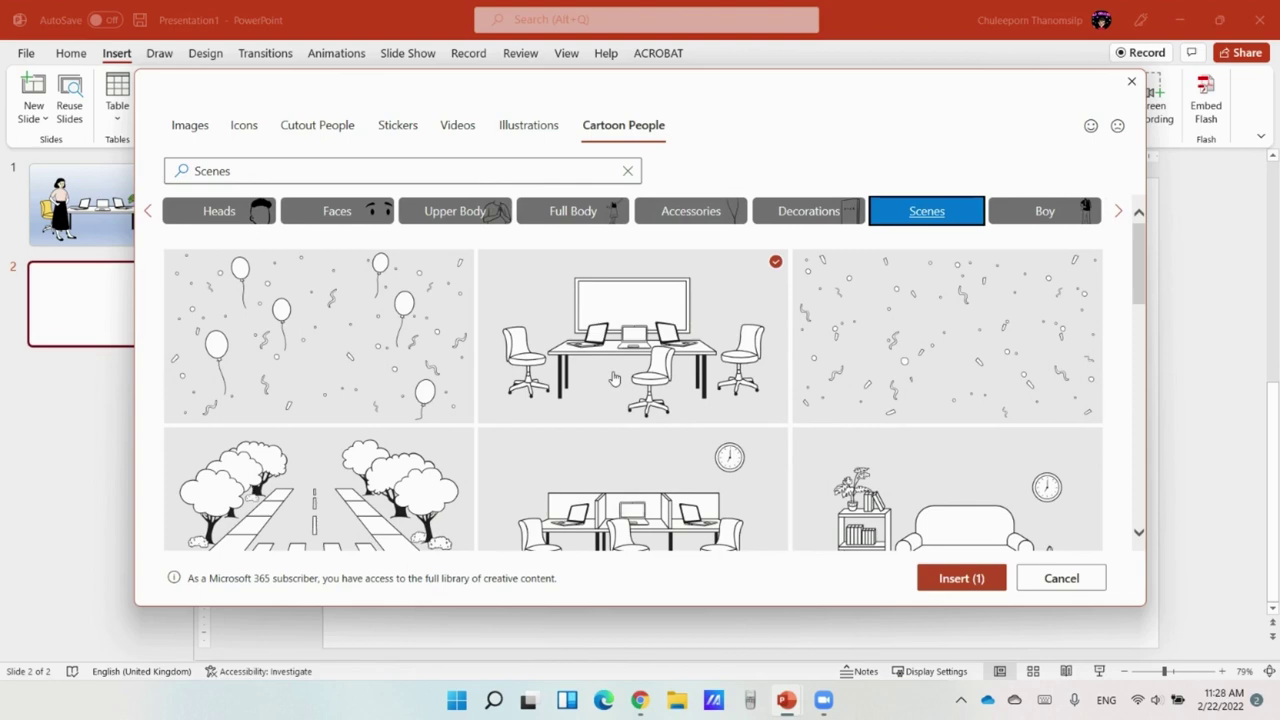
Insert the office scene onto slide 2, close Design Ideas, and select the graphic.
left_click(957, 580)
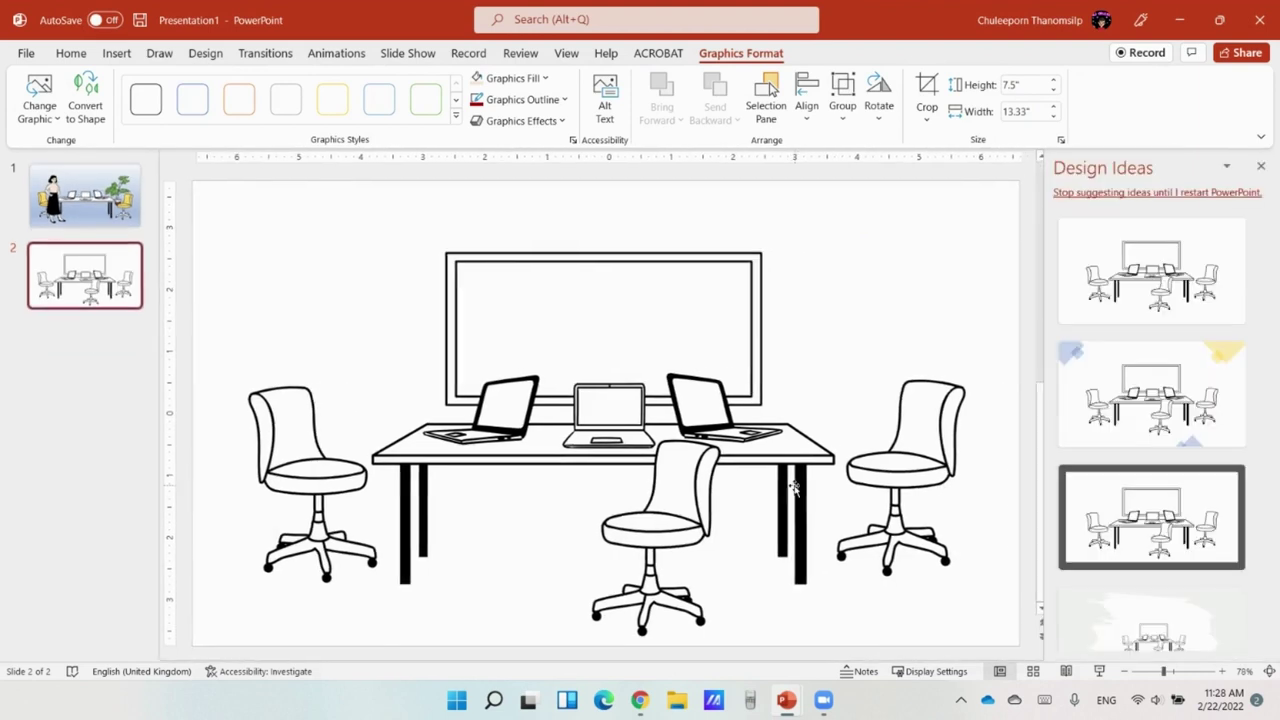
left_click(1261, 167)
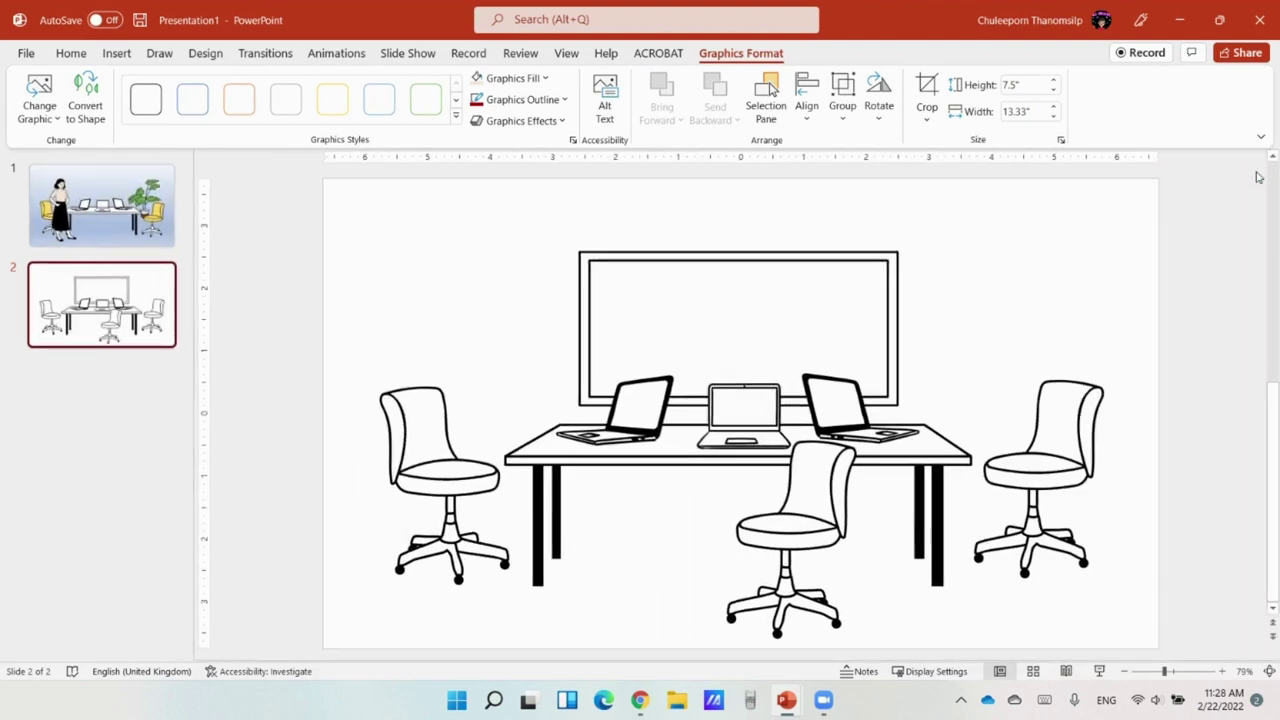
left_click(583, 399)
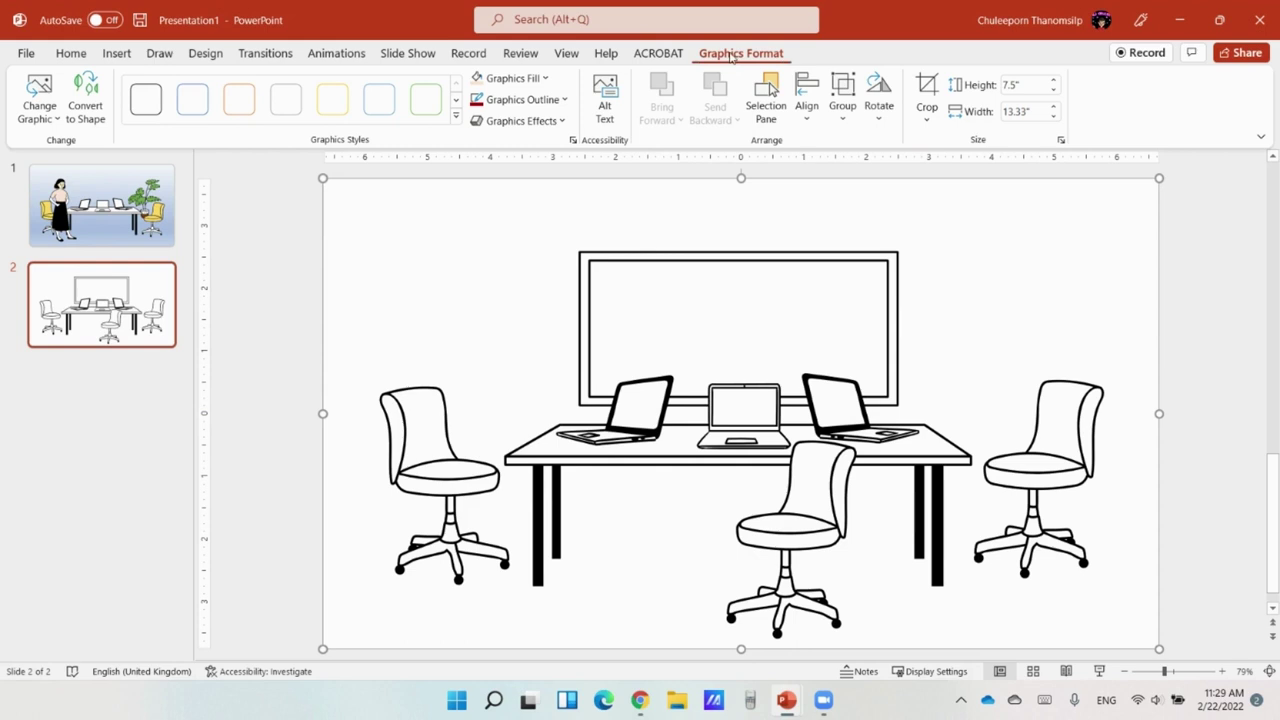
left_click(524, 88)
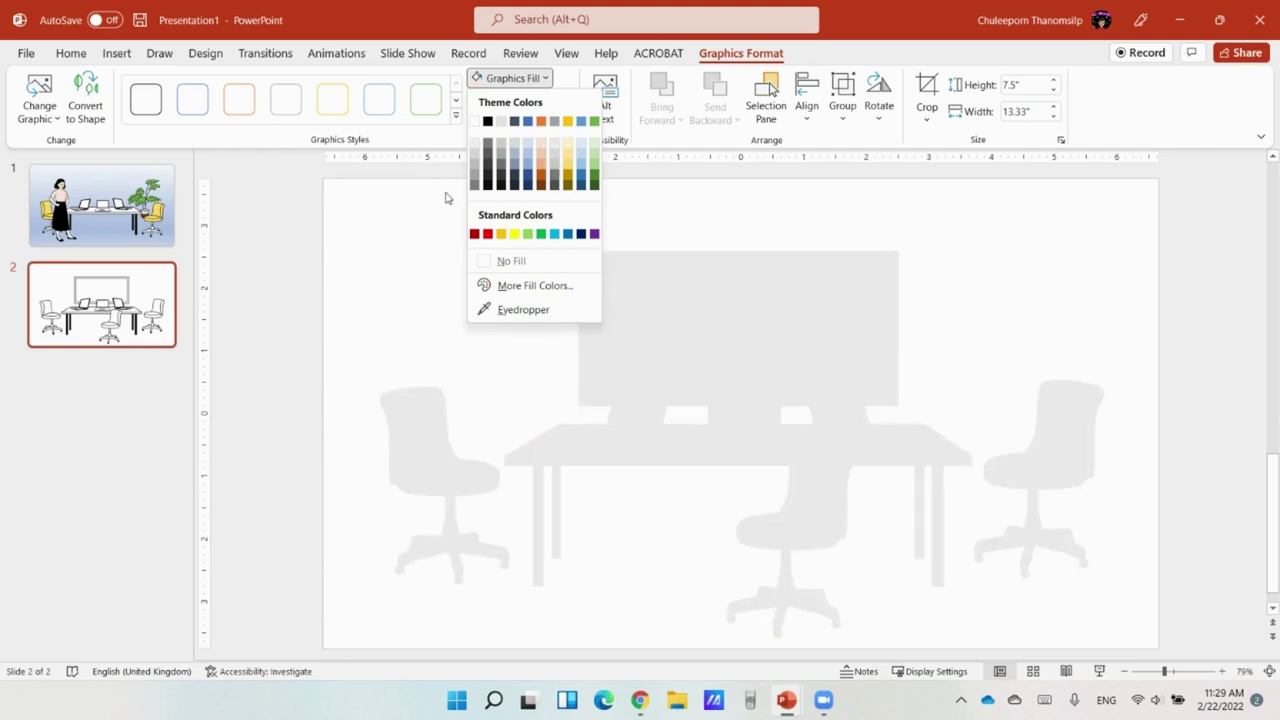
left_click(406, 197)
left_click(557, 100)
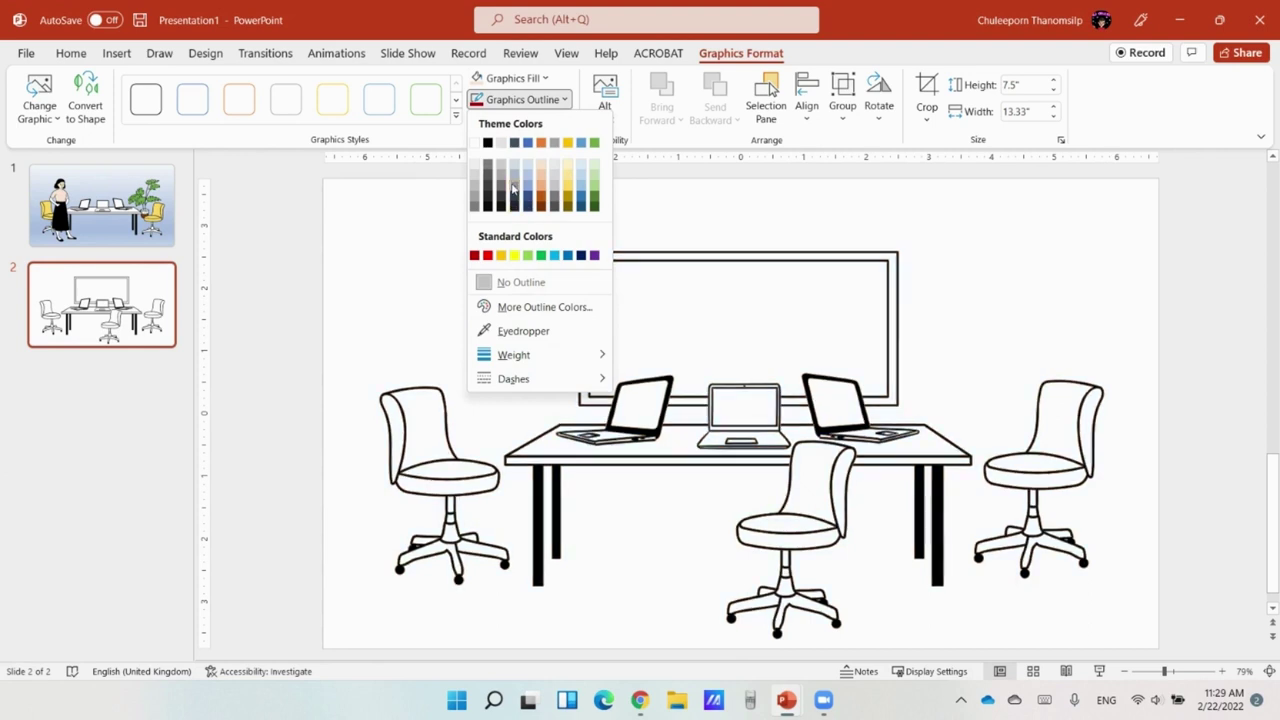
left_click(430, 214)
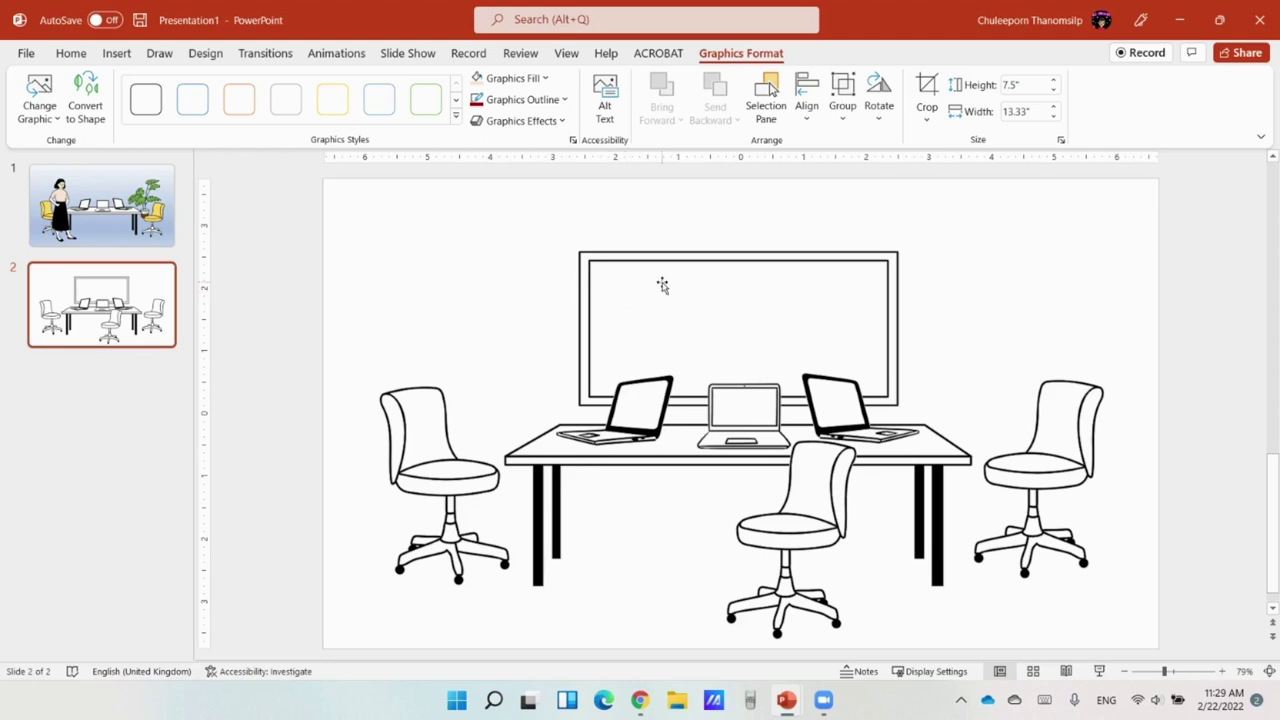
left_click(661, 285)
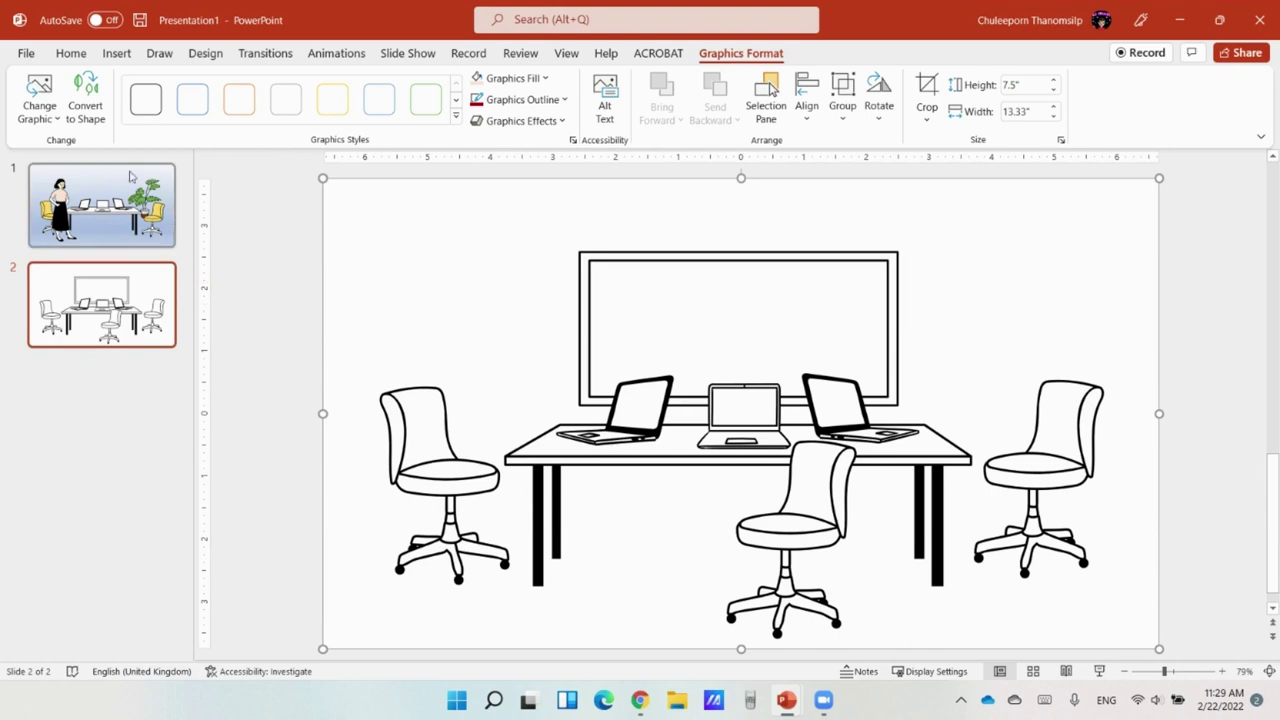
Convert the scene to shapes and delete the middle chair and the whiteboard frame.
left_click(90, 110)
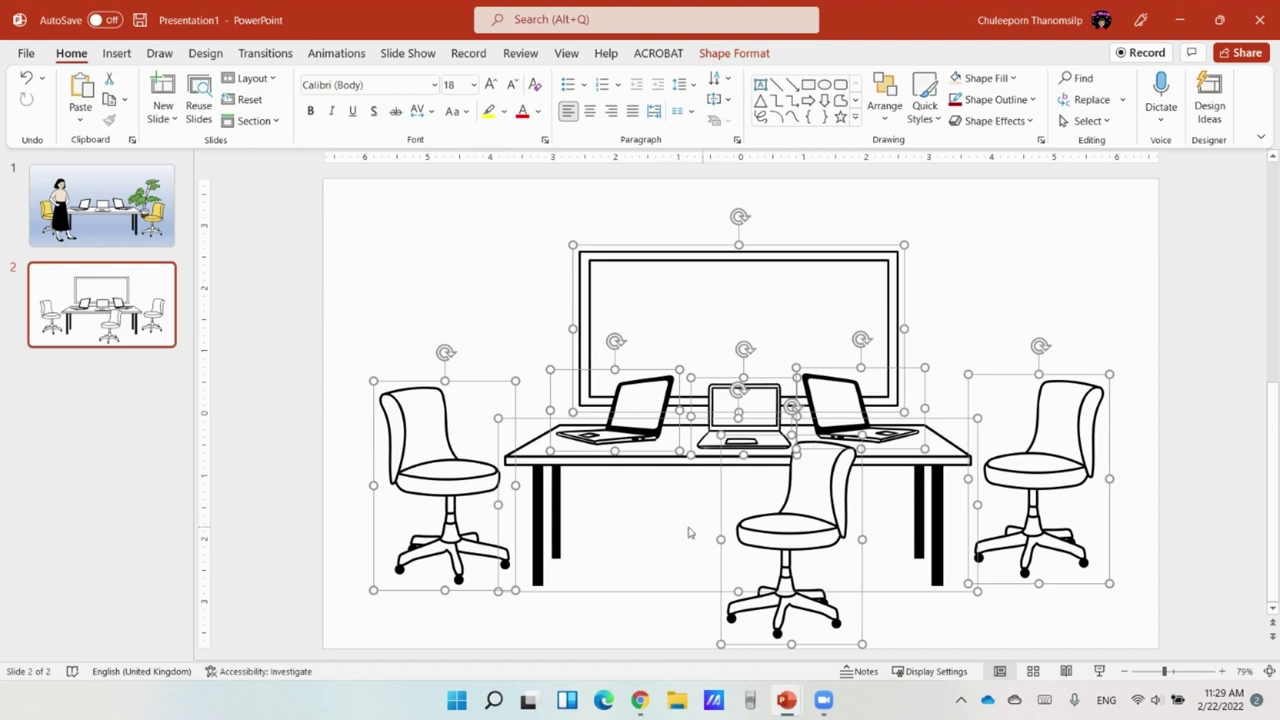
left_click(940, 609)
left_click(806, 588)
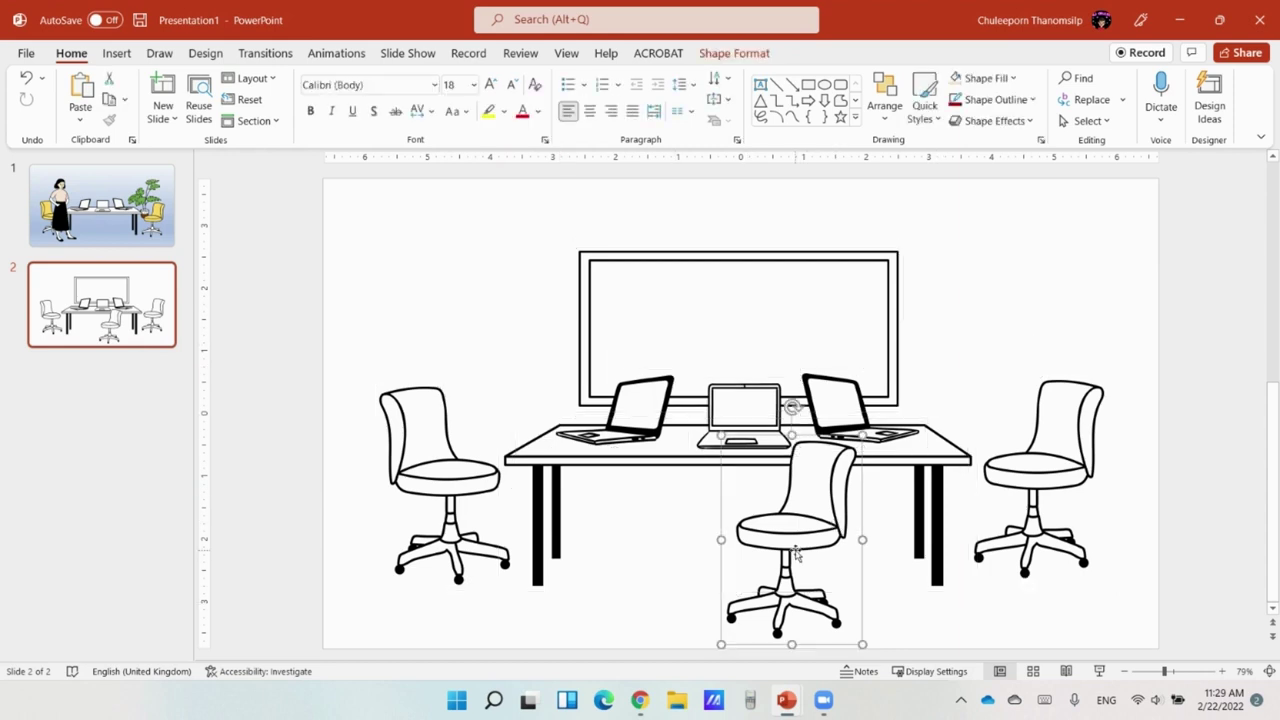
key("Delete")
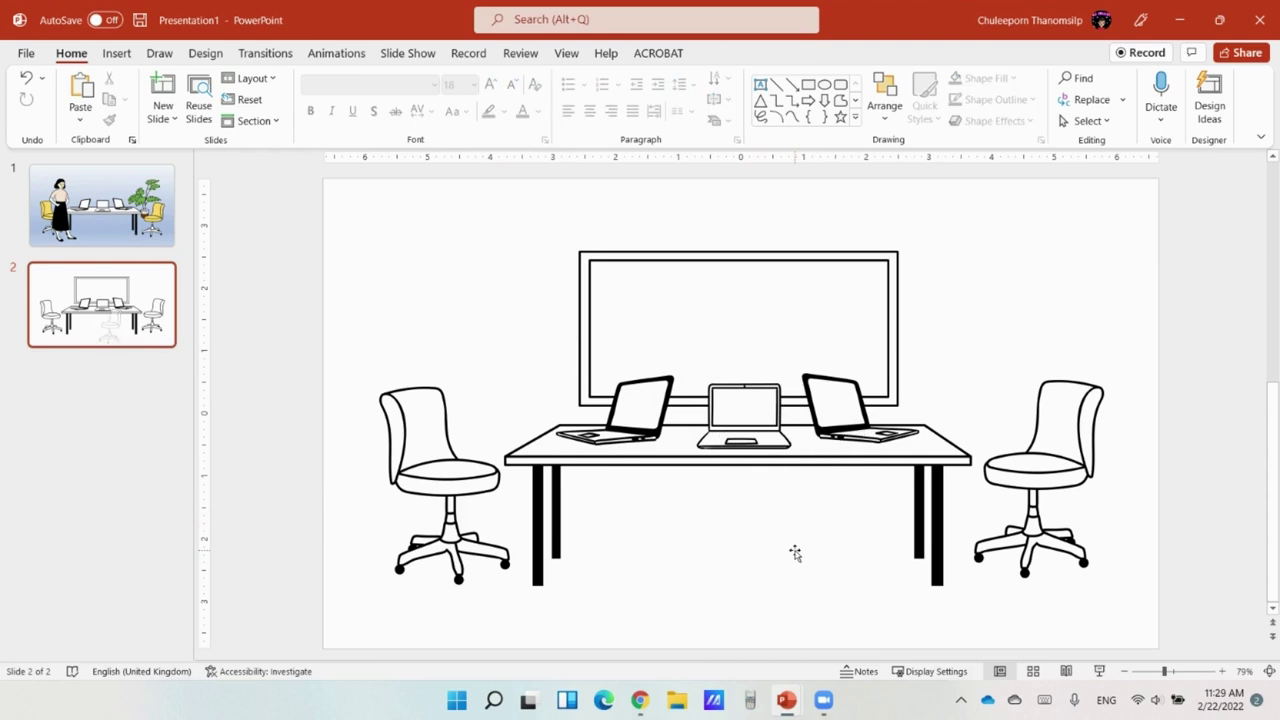
left_click(586, 340)
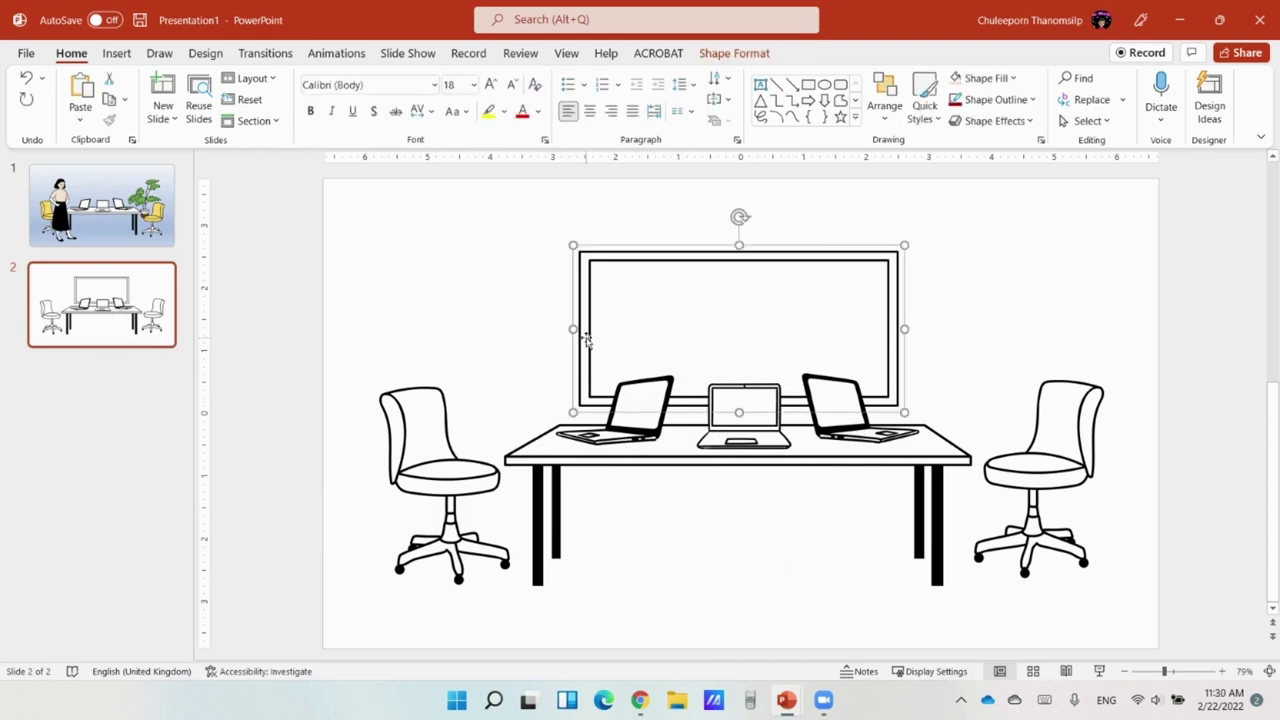
key("Delete")
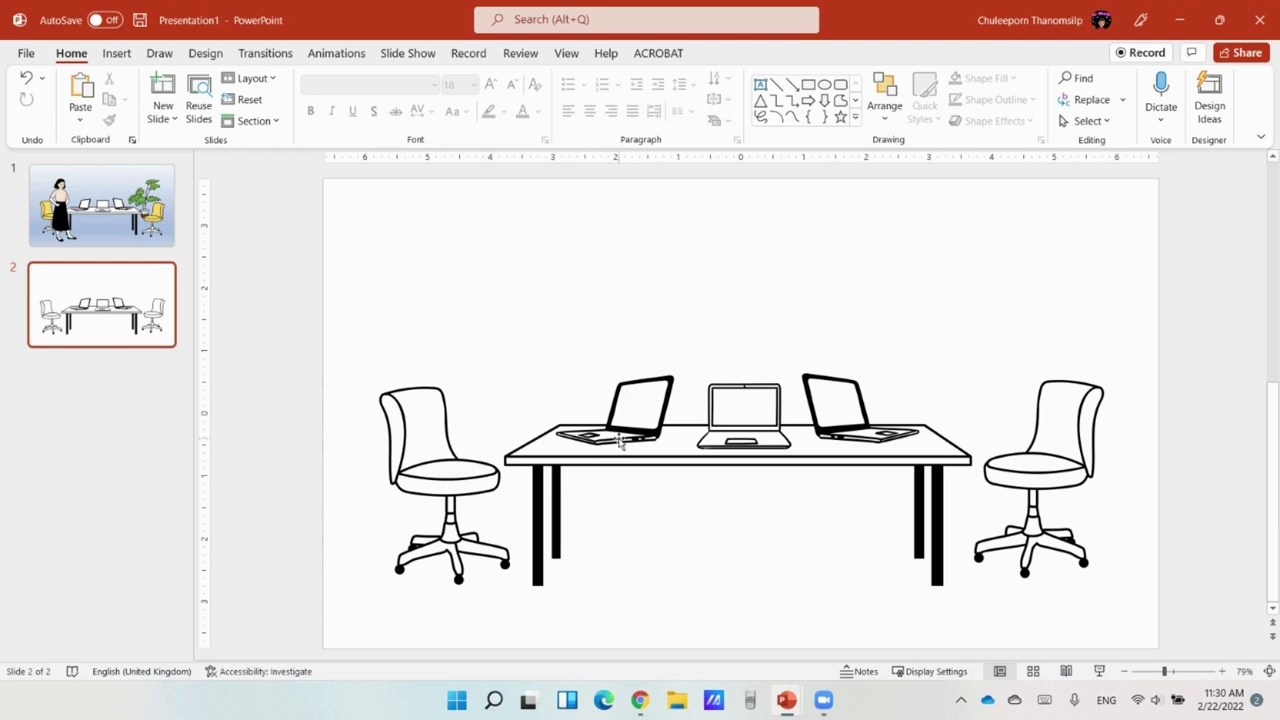
Fill the left chair's back and seat with pale yellow, leaving the laptop unchanged.
left_click(620, 443)
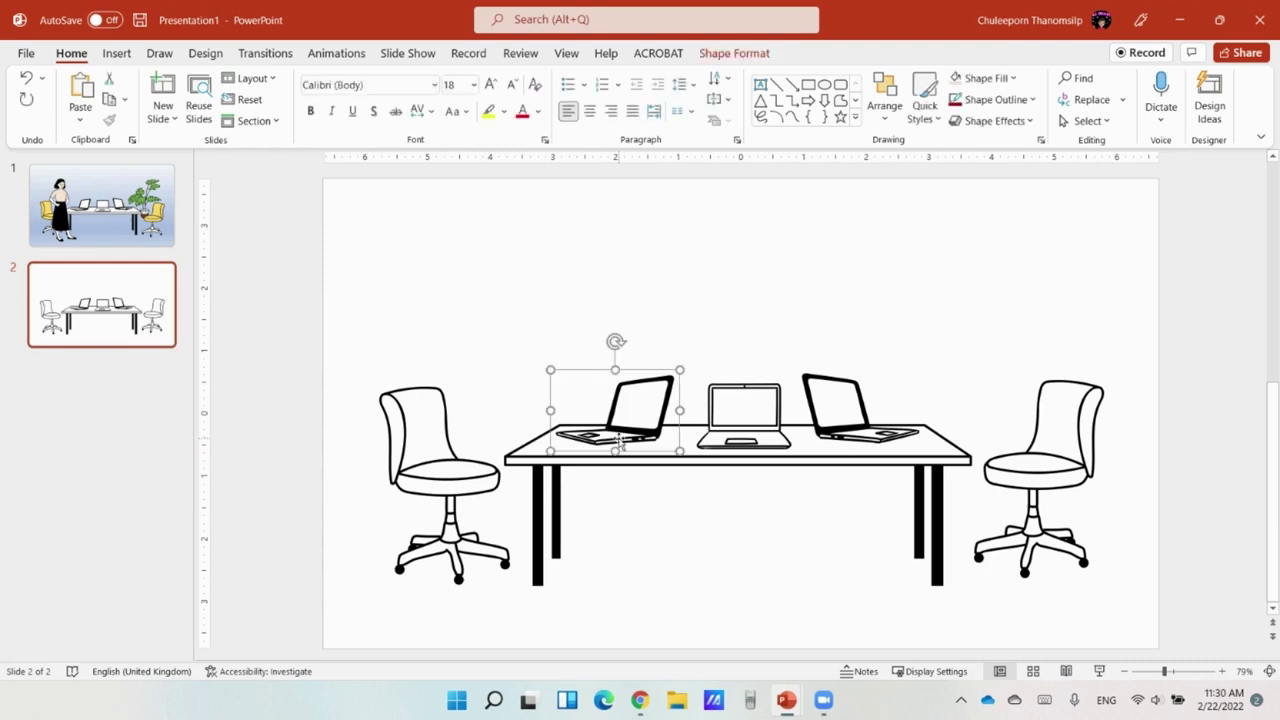
left_click(711, 56)
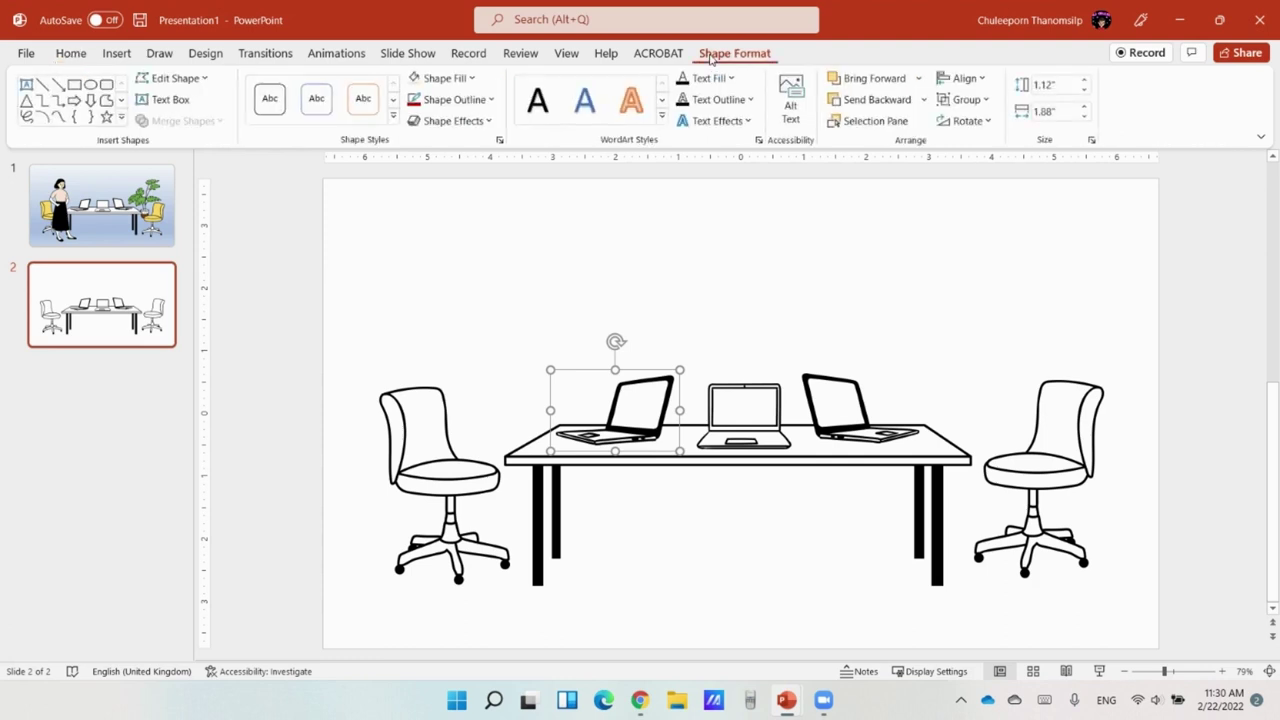
left_click(434, 89)
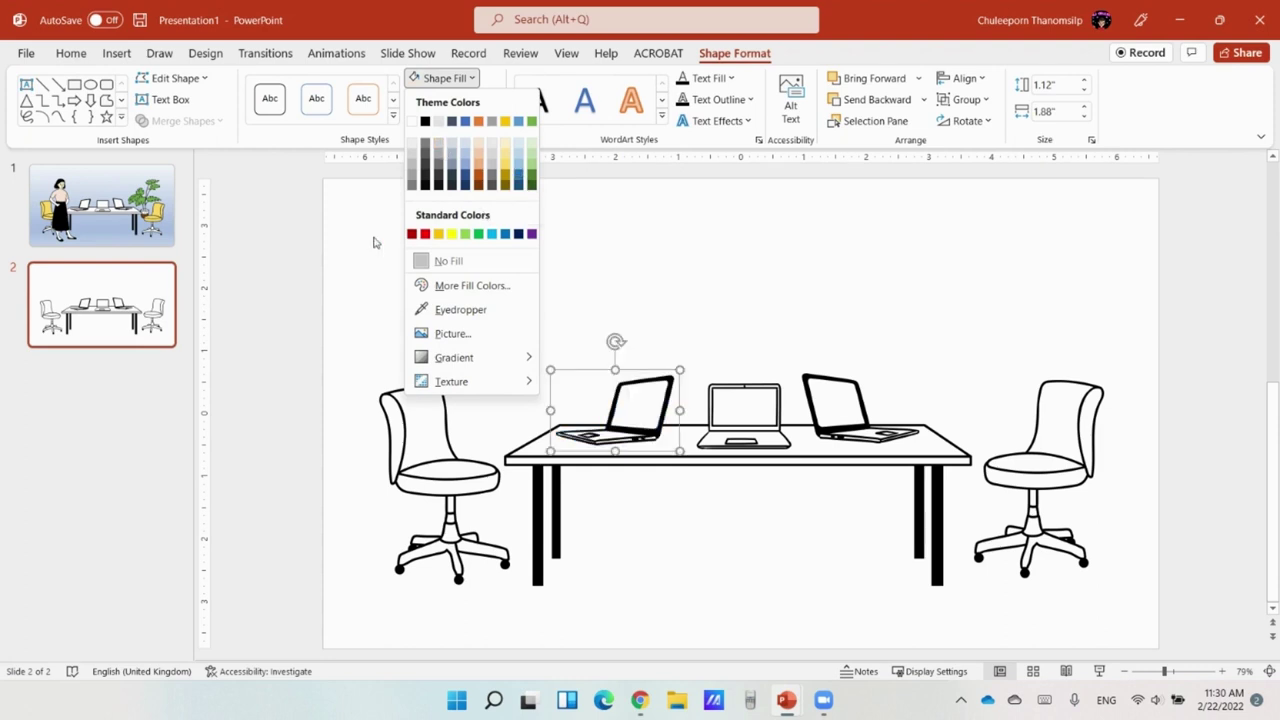
left_click(414, 452)
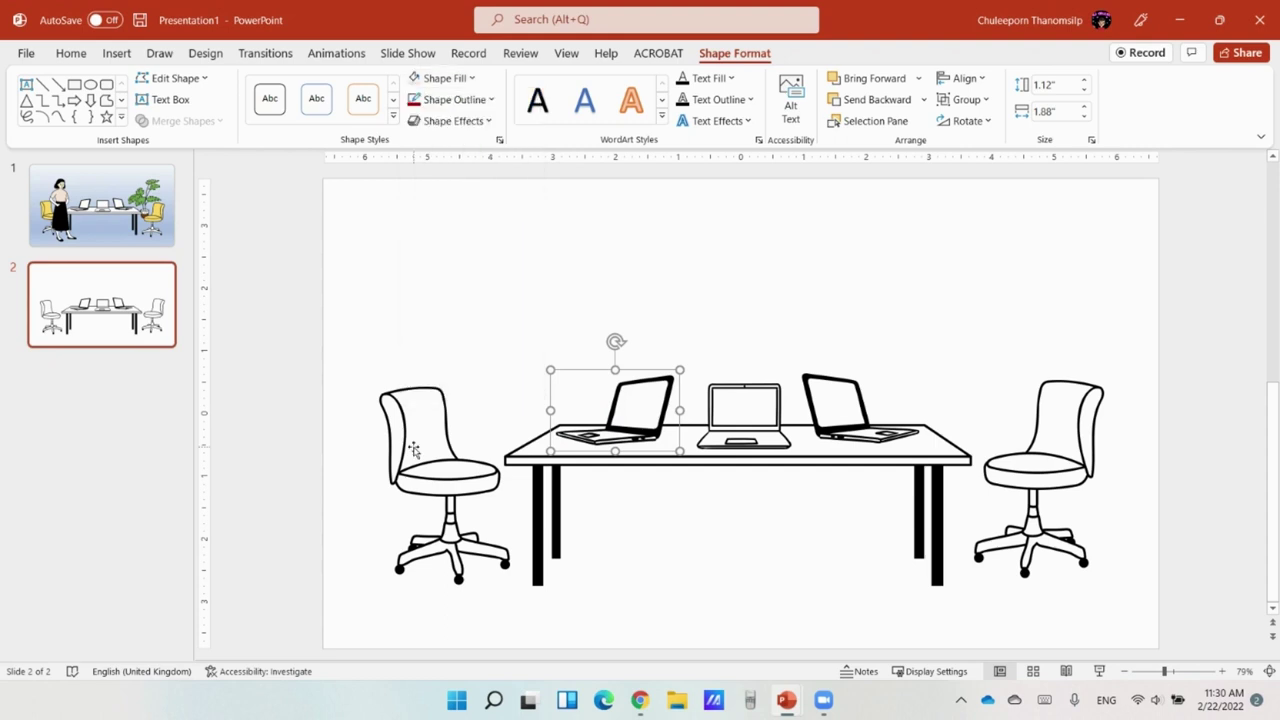
left_click(414, 451)
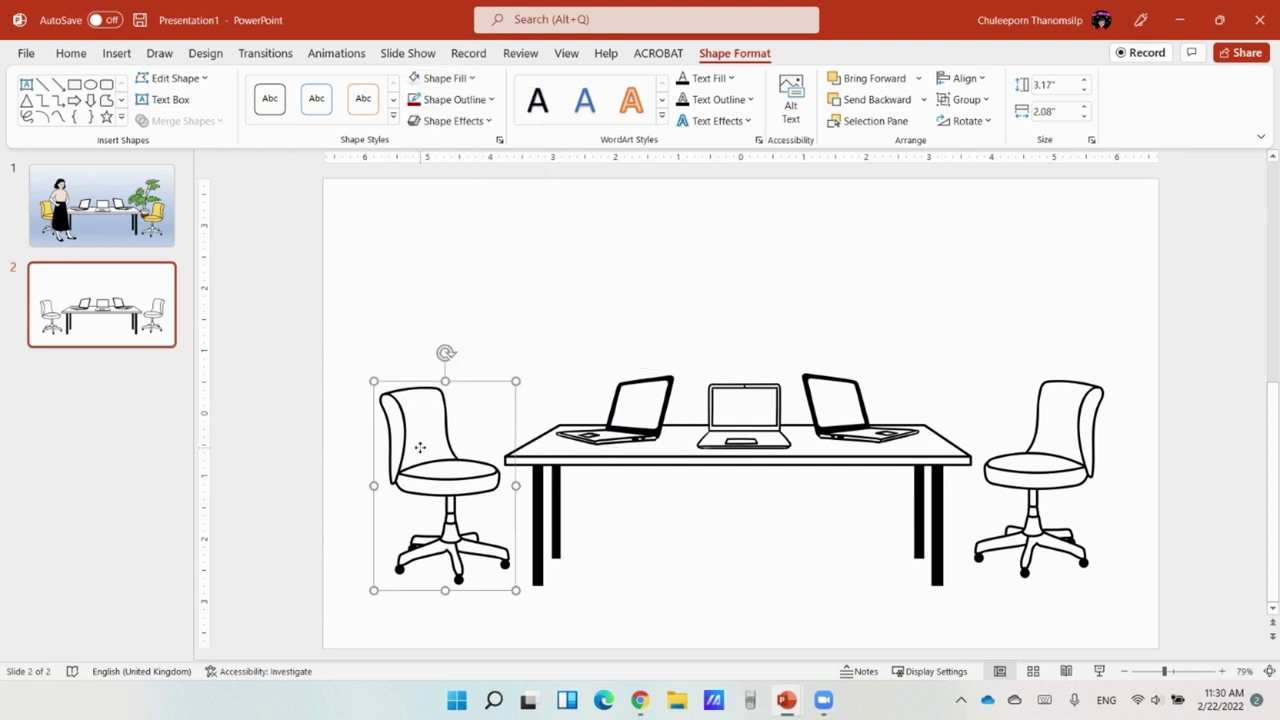
left_click(420, 447)
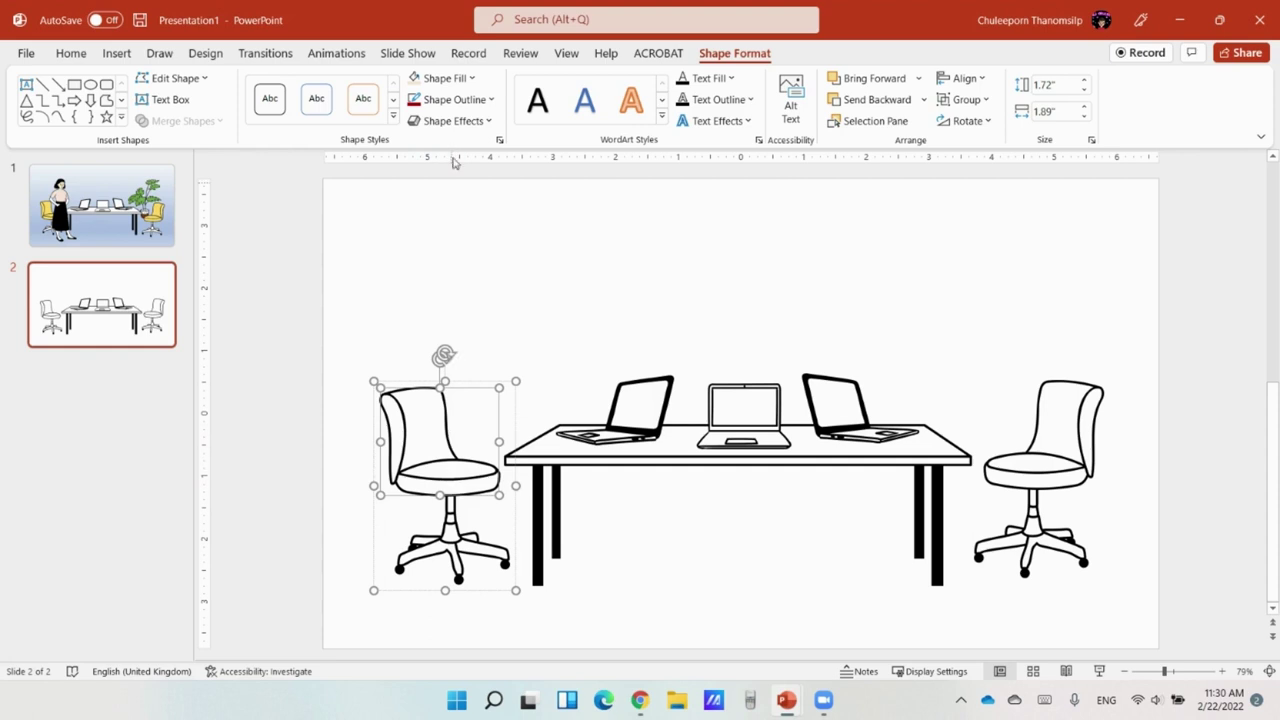
left_click(476, 80)
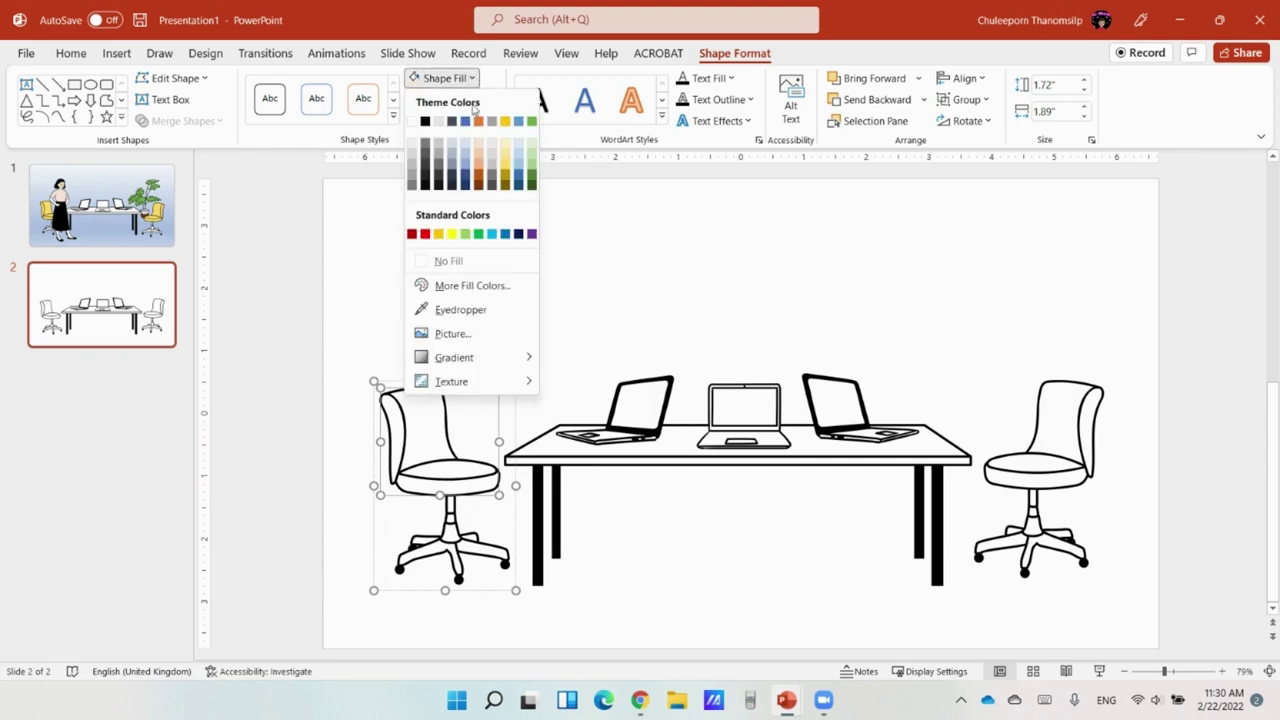
left_click(504, 158)
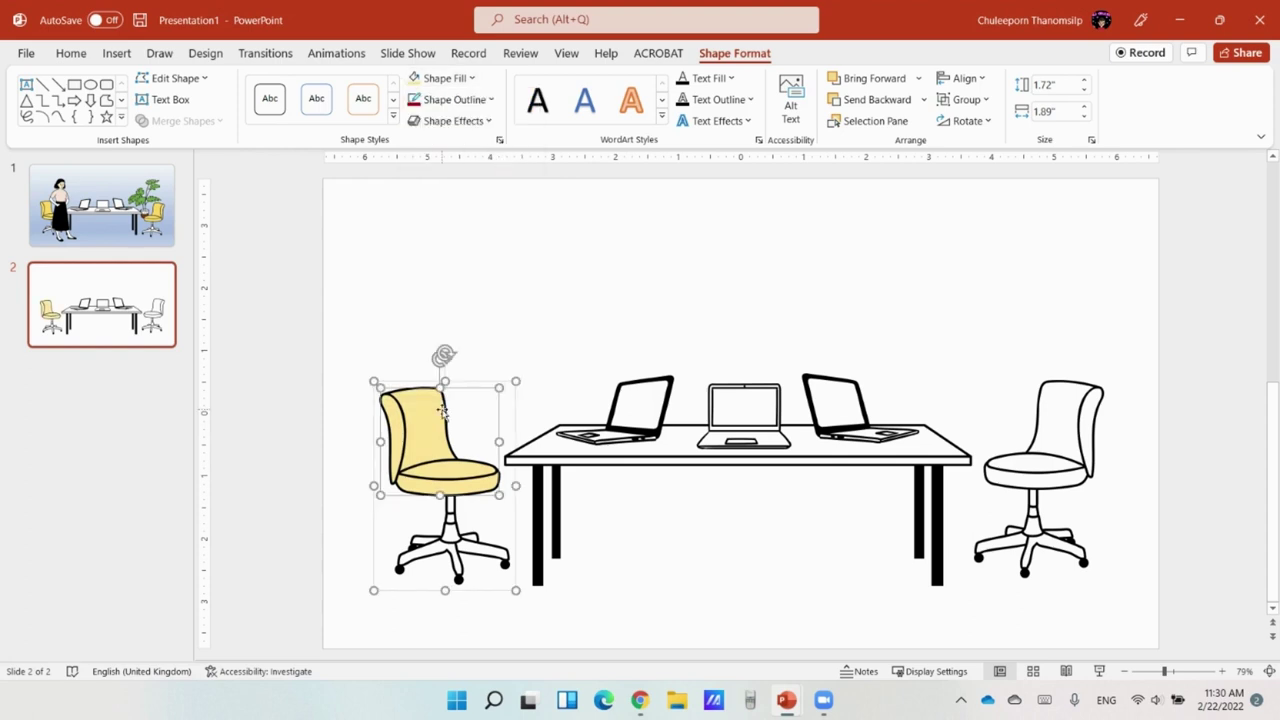
Fill the right chair's back and seat with the same pale yellow.
left_click(1060, 441)
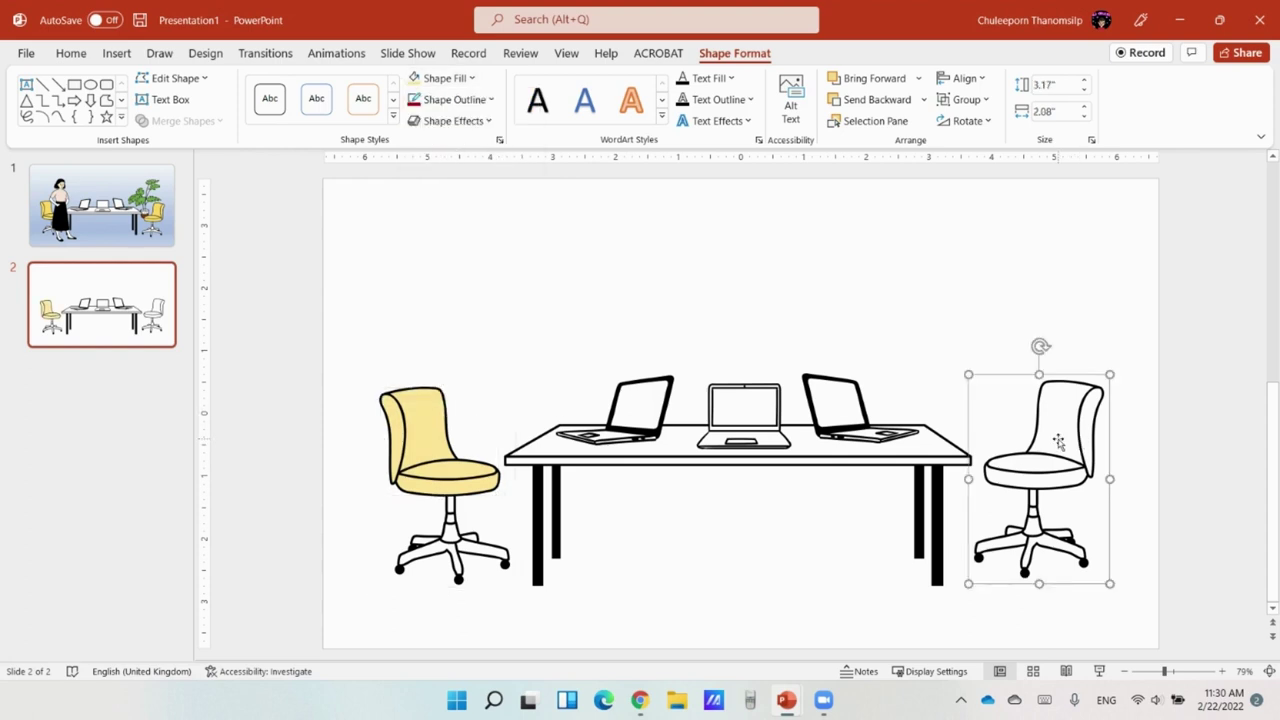
left_click(1051, 444)
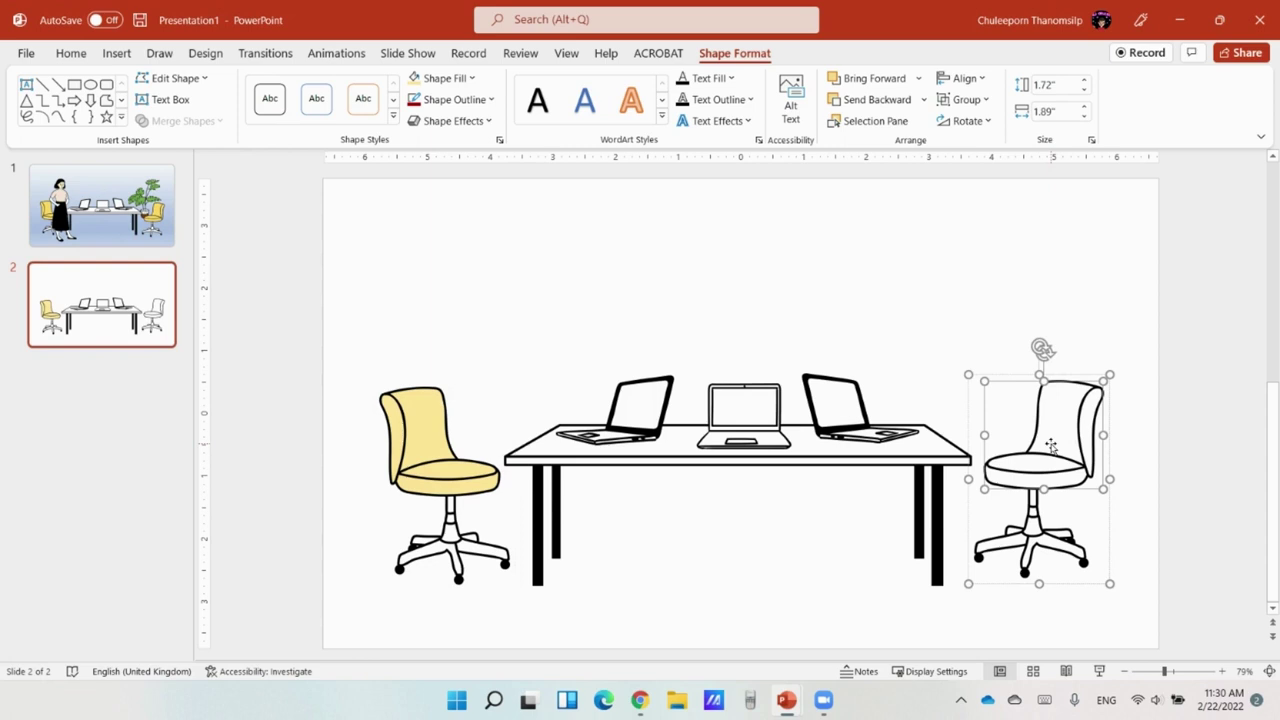
left_click(418, 86)
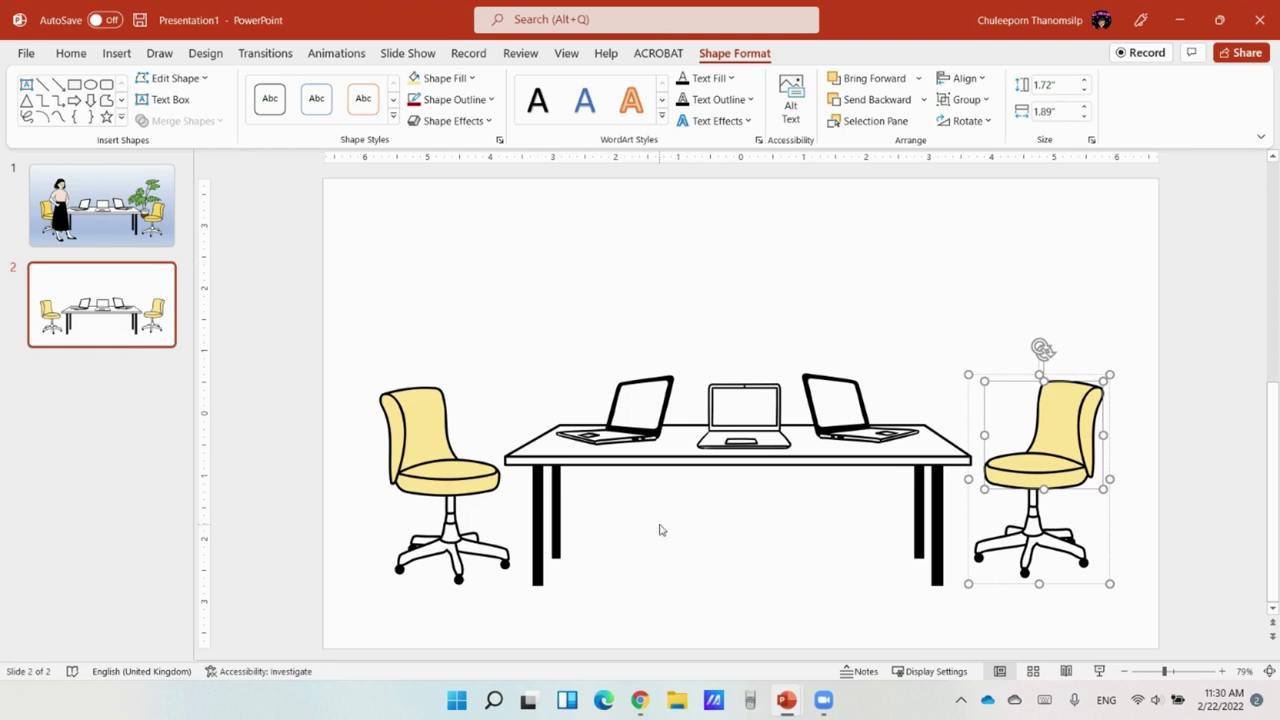
left_click(466, 619)
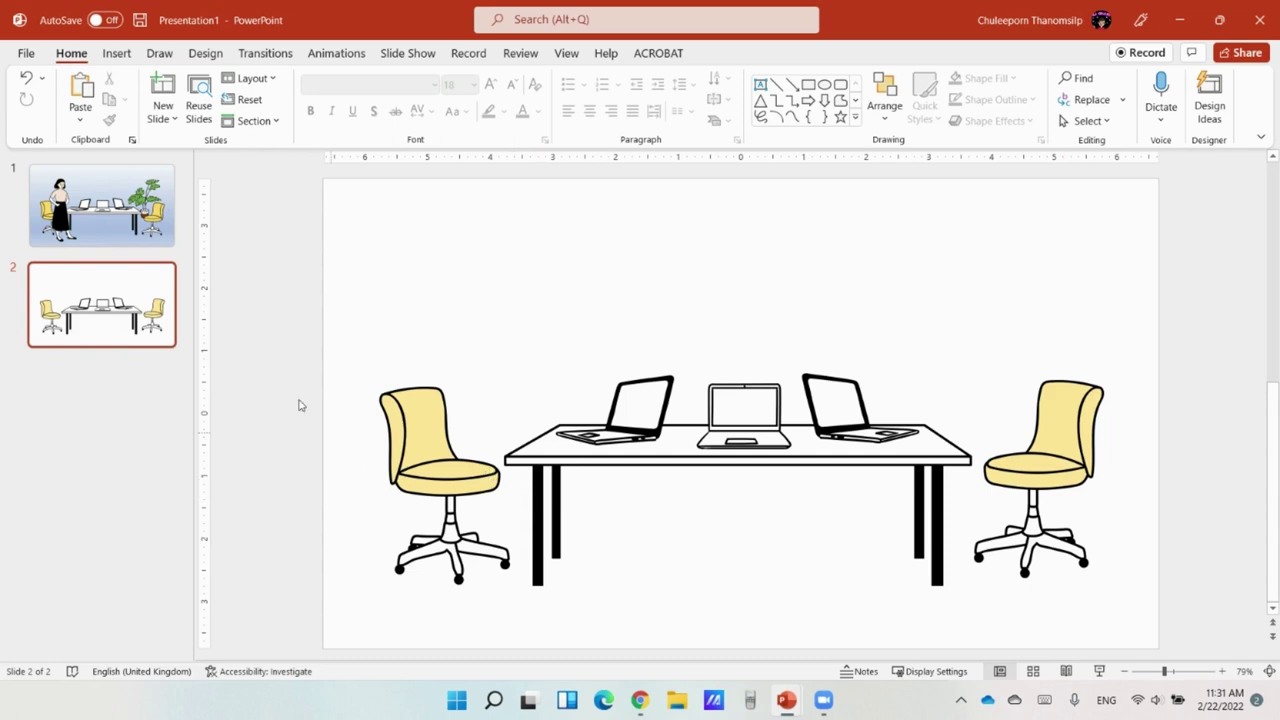
Insert the line-art potted plant from Cartoon People Decorations onto slide 2.
left_click(116, 53)
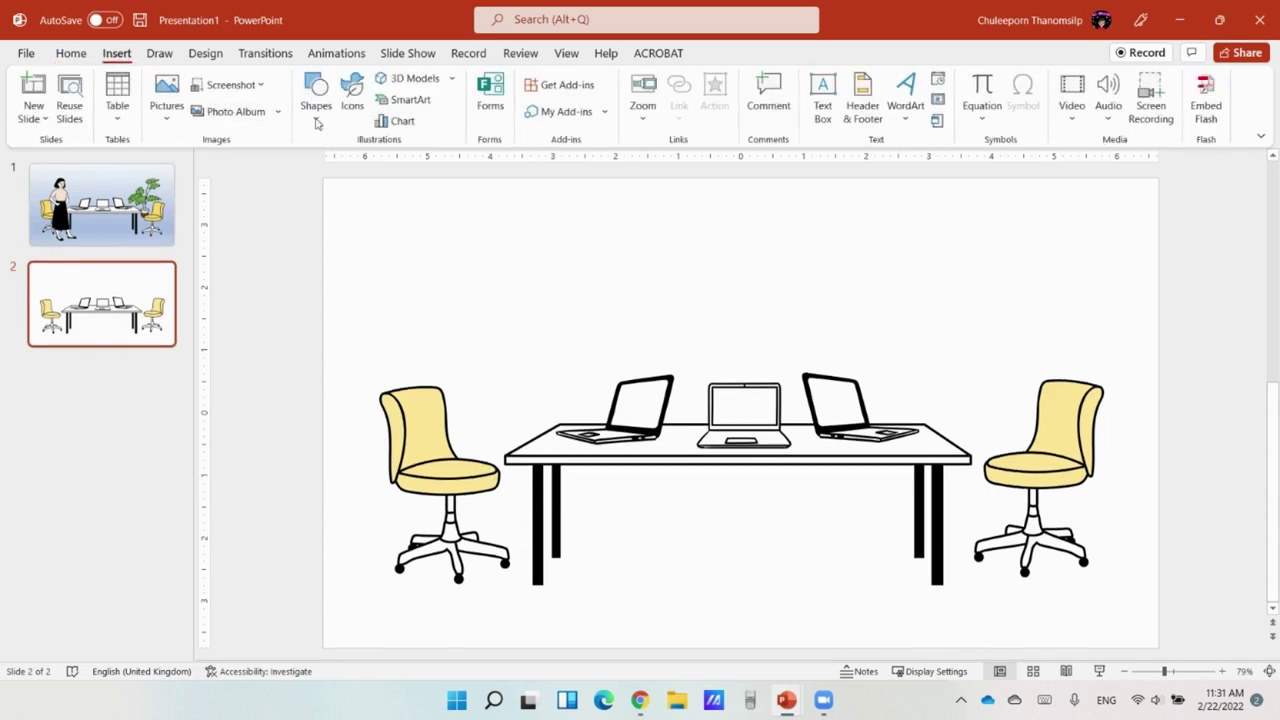
left_click(363, 108)
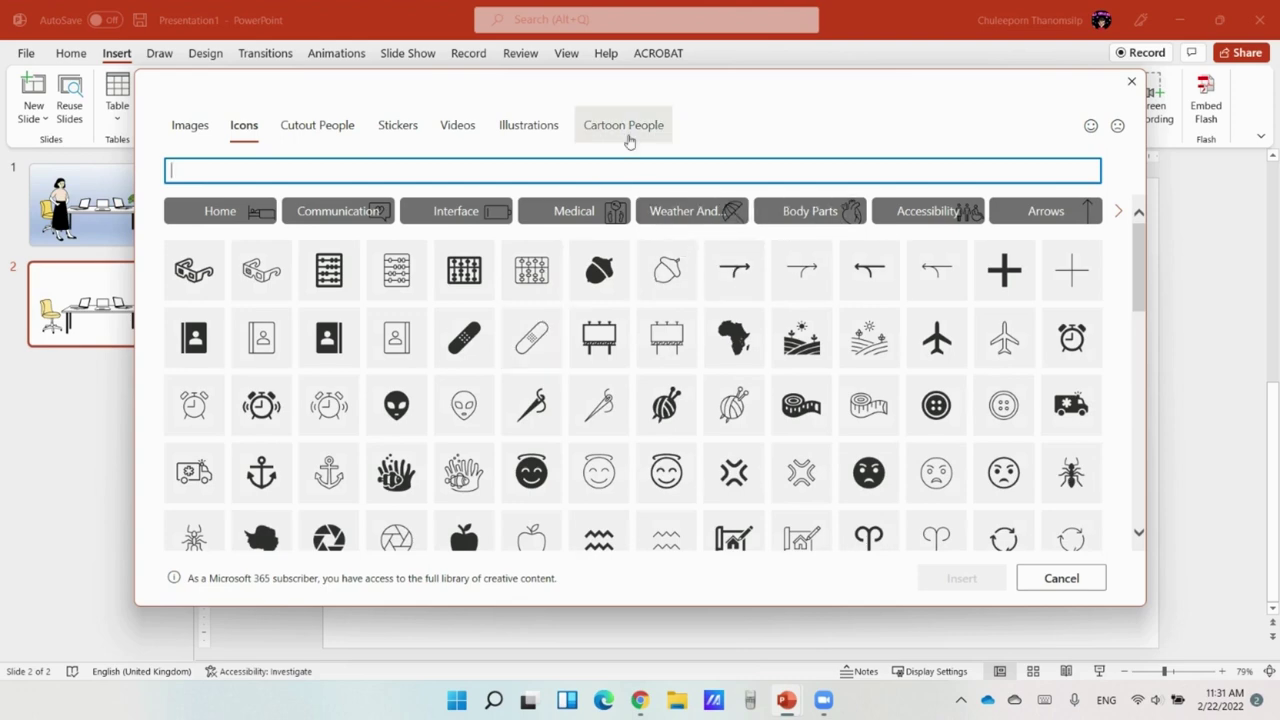
left_click(629, 133)
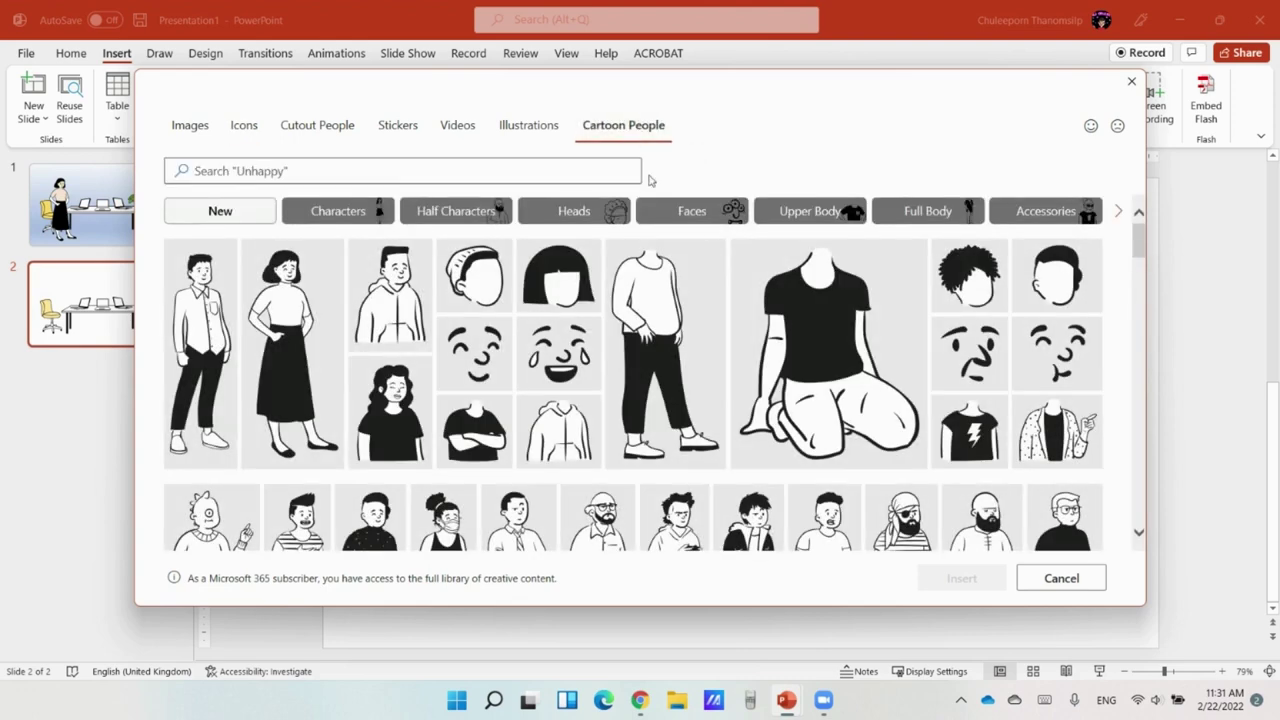
left_click(1115, 213)
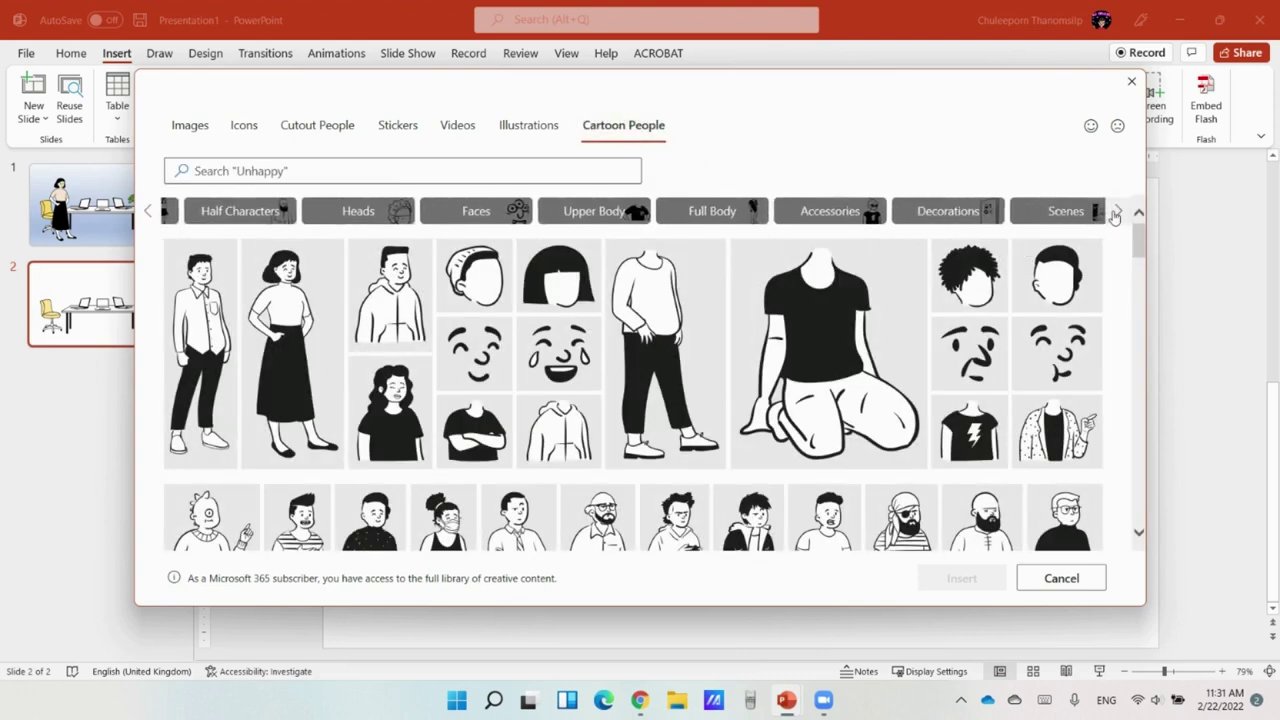
left_click(786, 215)
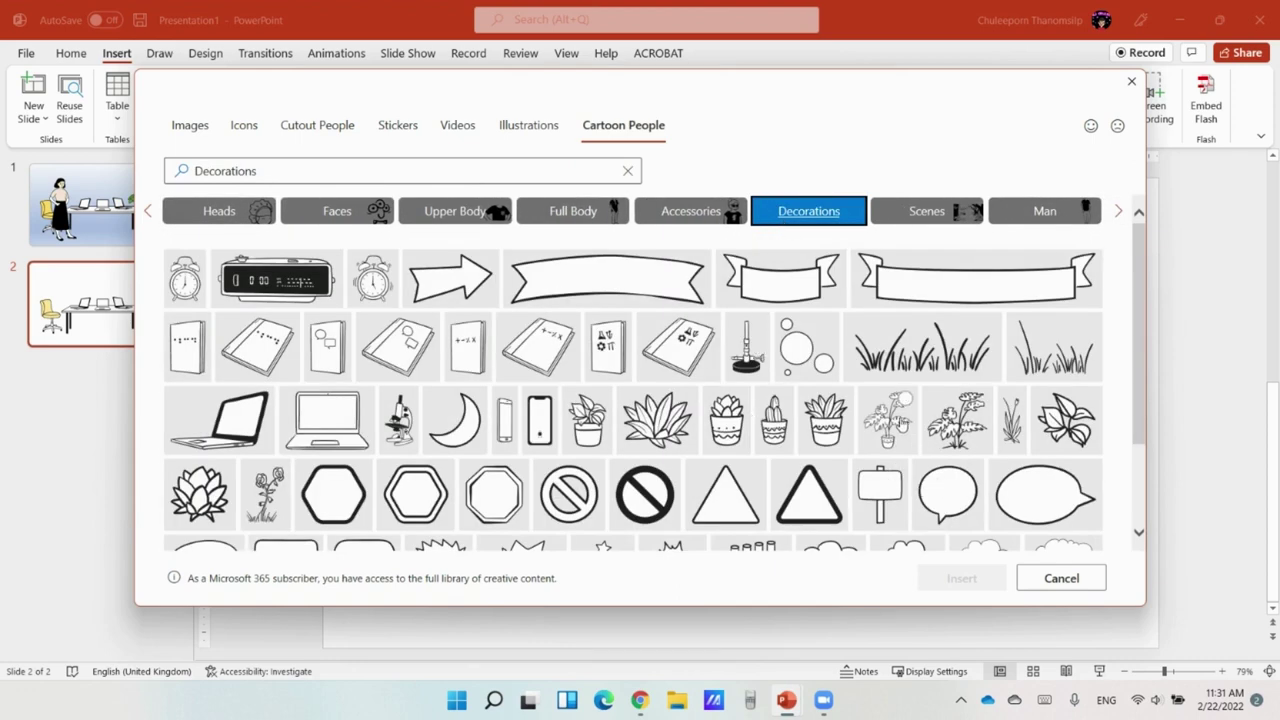
left_click(890, 425)
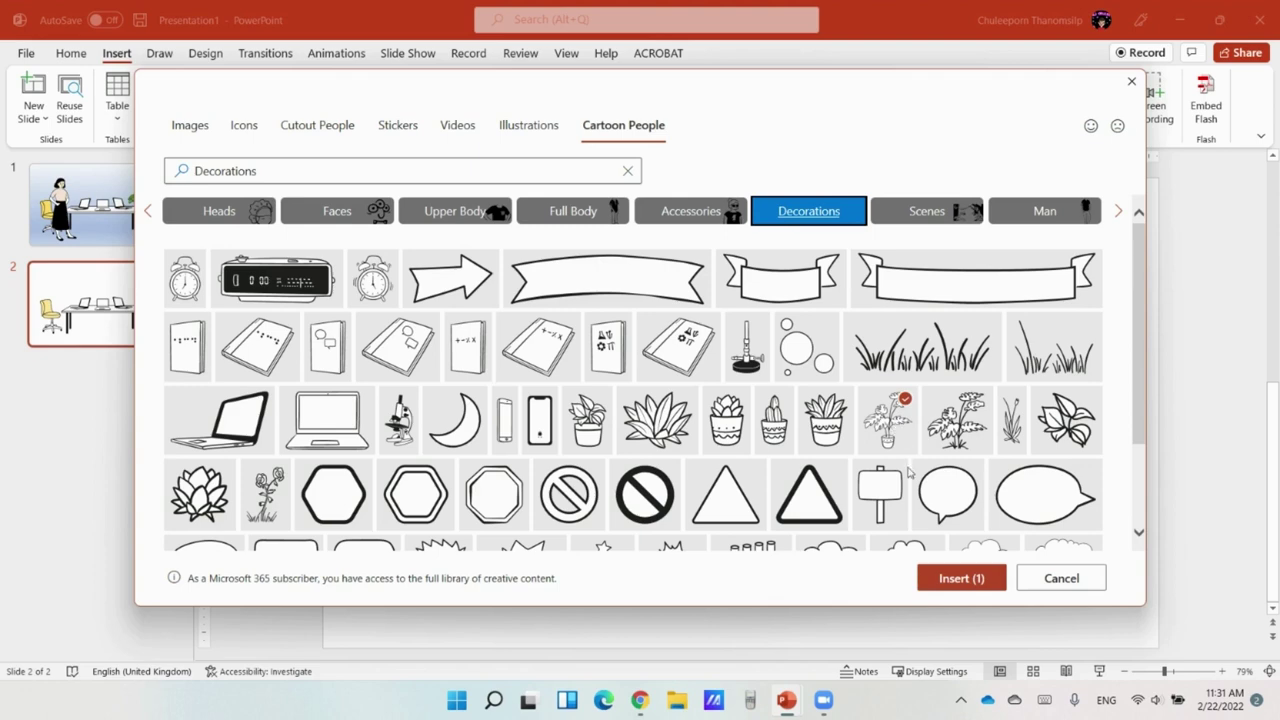
left_click(948, 578)
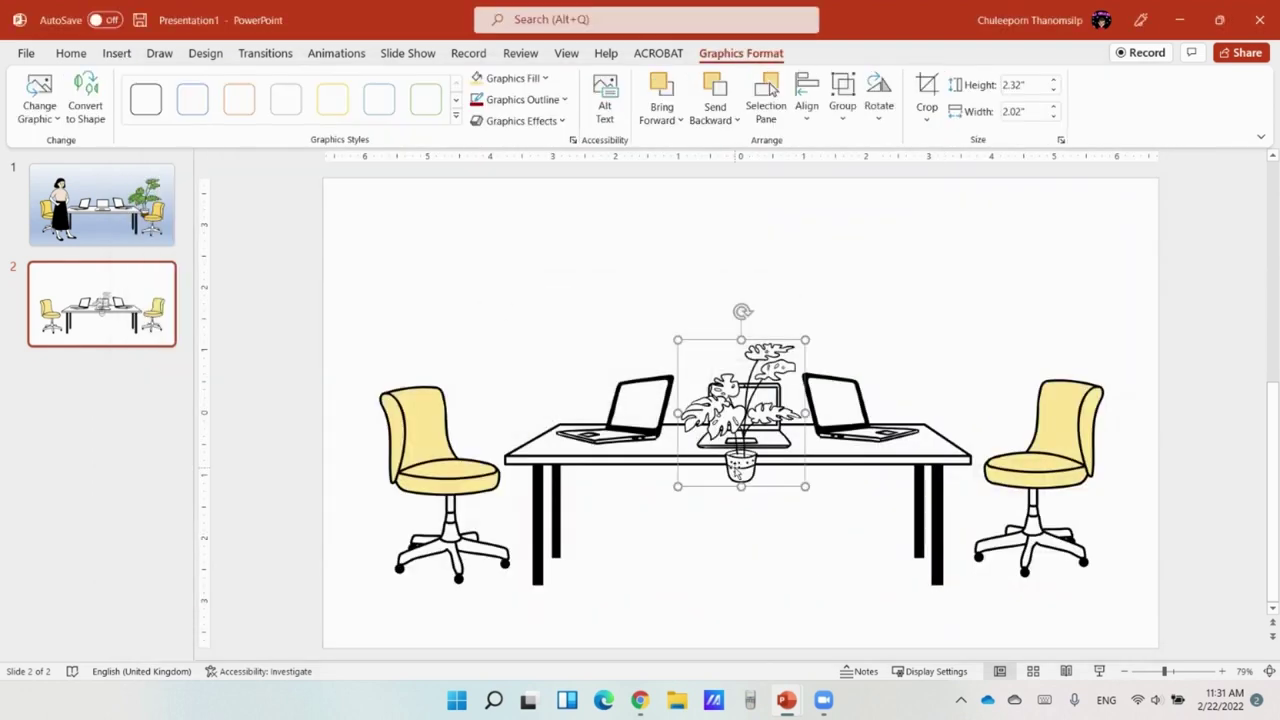
Enlarge the potted plant to roughly double size and move it over the right chair.
left_click_drag(687, 358, 821, 253)
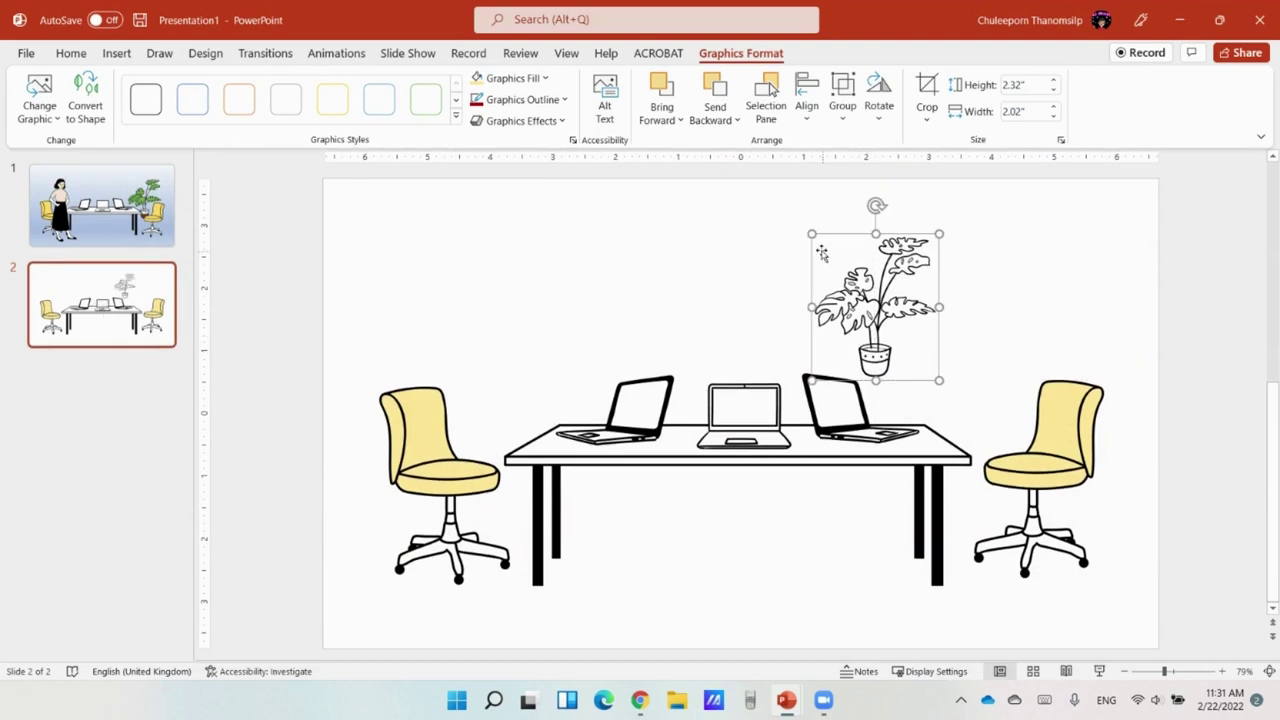
mouse_move(811, 380)
left_mouse_down()
mouse_move(756, 472)
mouse_move(711, 494)
left_mouse_up()
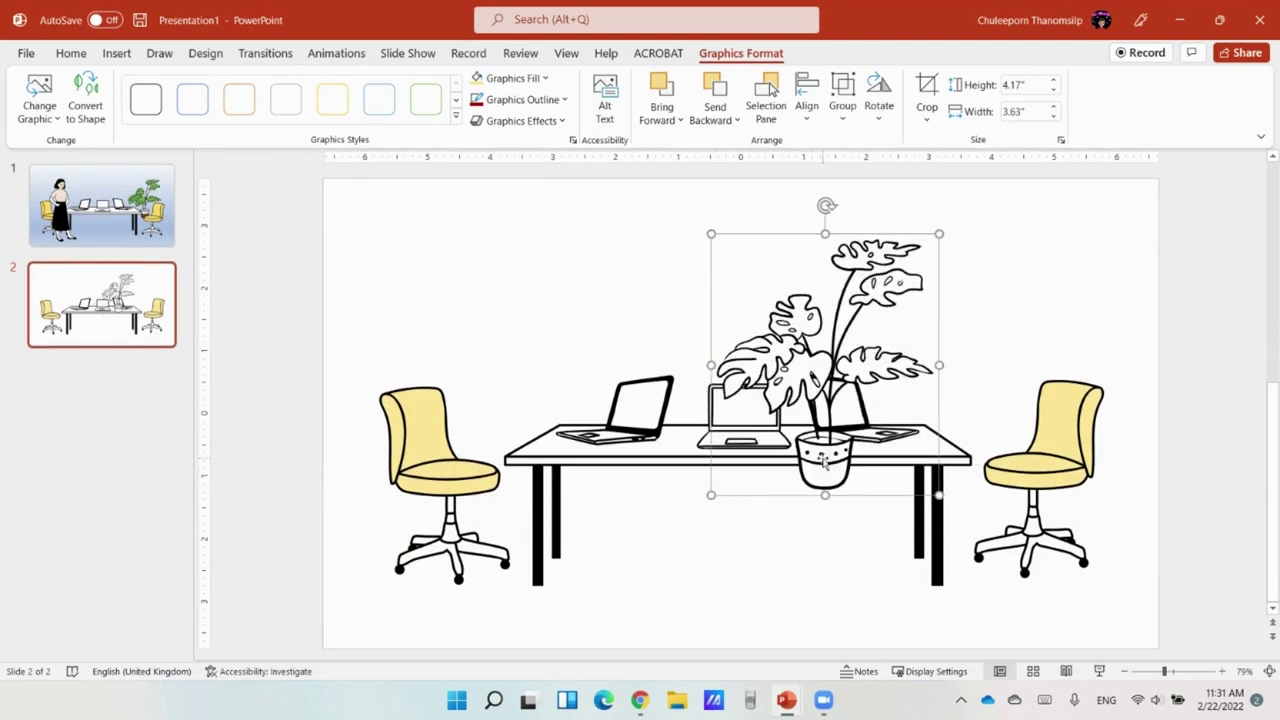
mouse_move(823, 462)
left_mouse_down()
mouse_move(987, 443)
mouse_move(974, 465)
left_mouse_up()
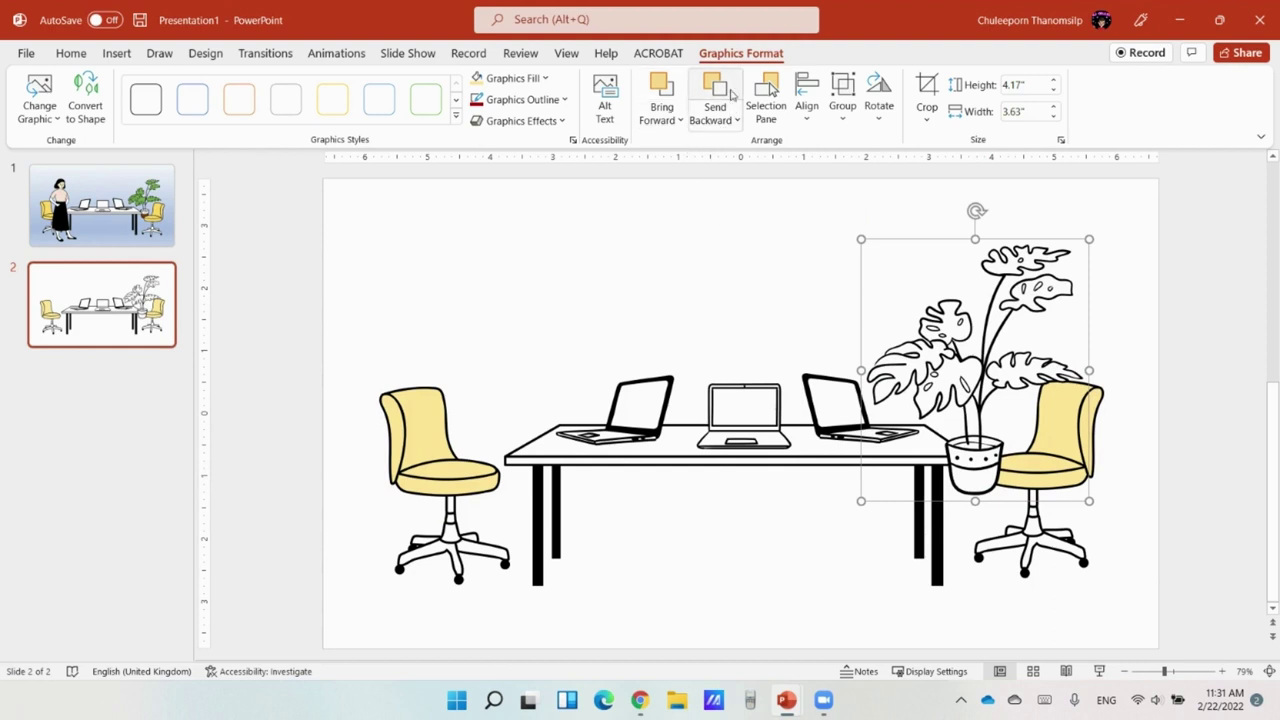
Send the plant to back and raise it so its pot clears the table.
left_click(665, 122)
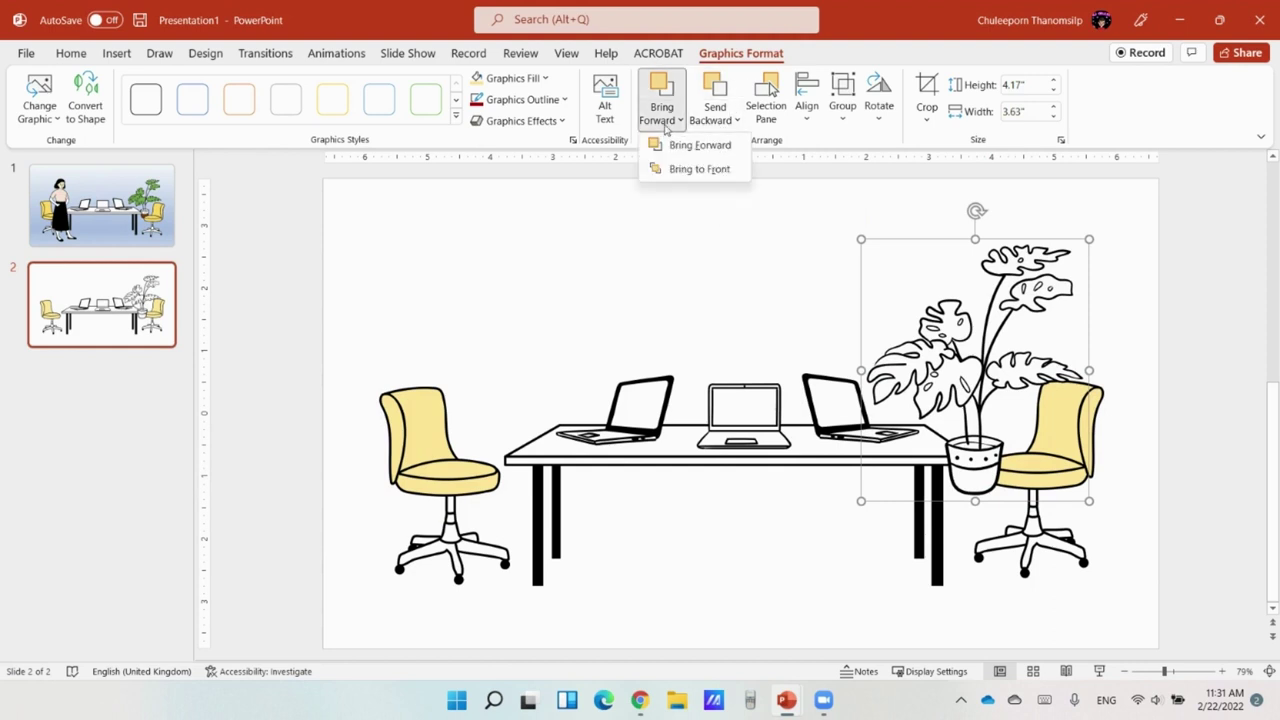
left_click(716, 122)
left_click(728, 122)
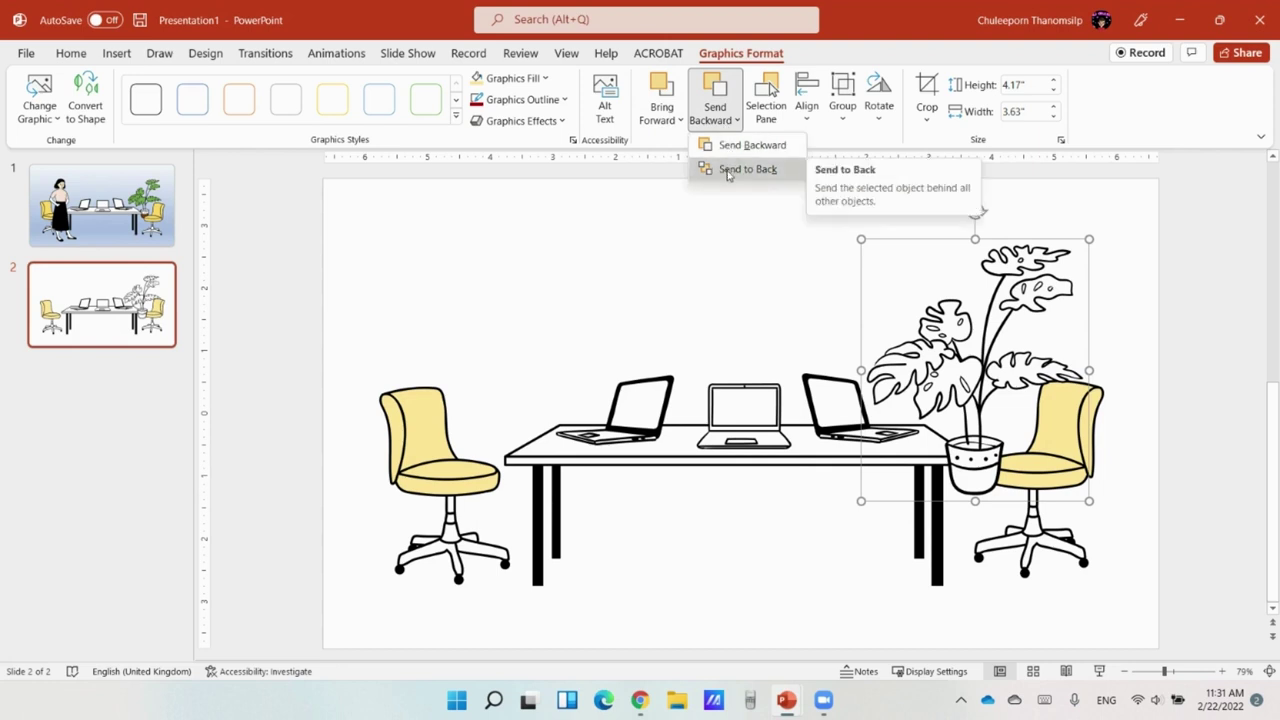
left_click(728, 170)
left_click_drag(979, 414, 985, 395)
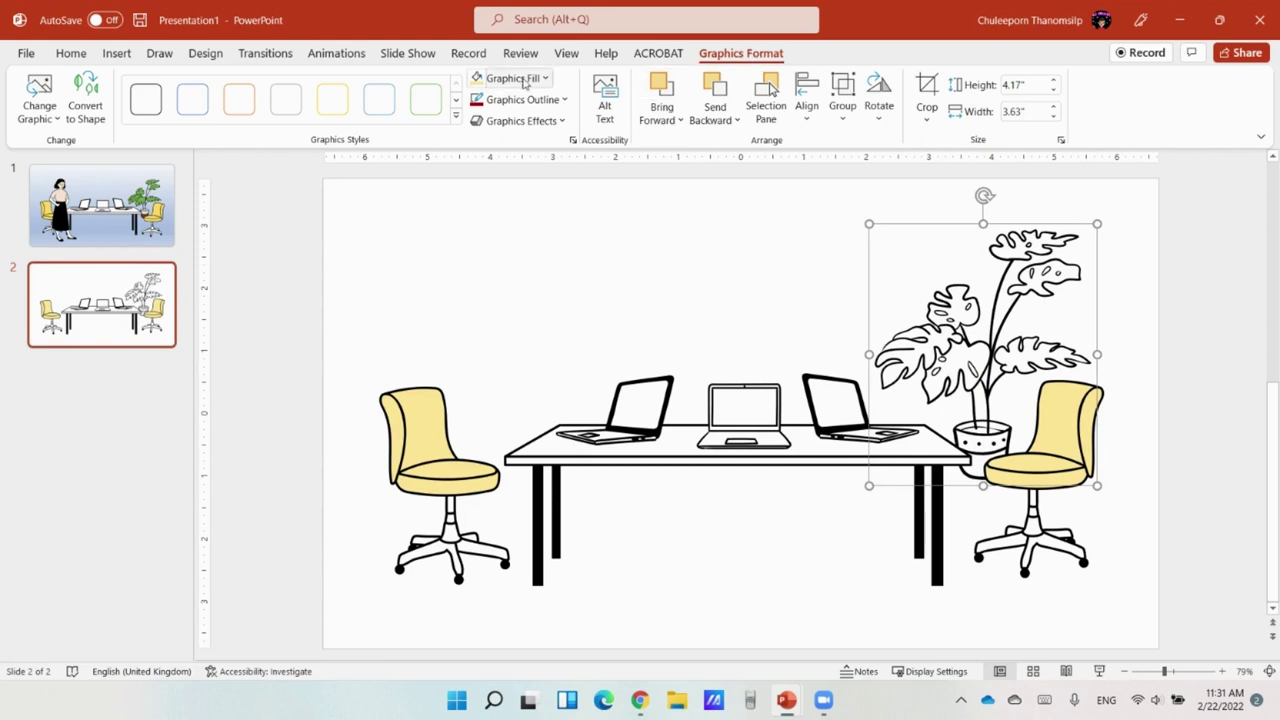
left_click(477, 79)
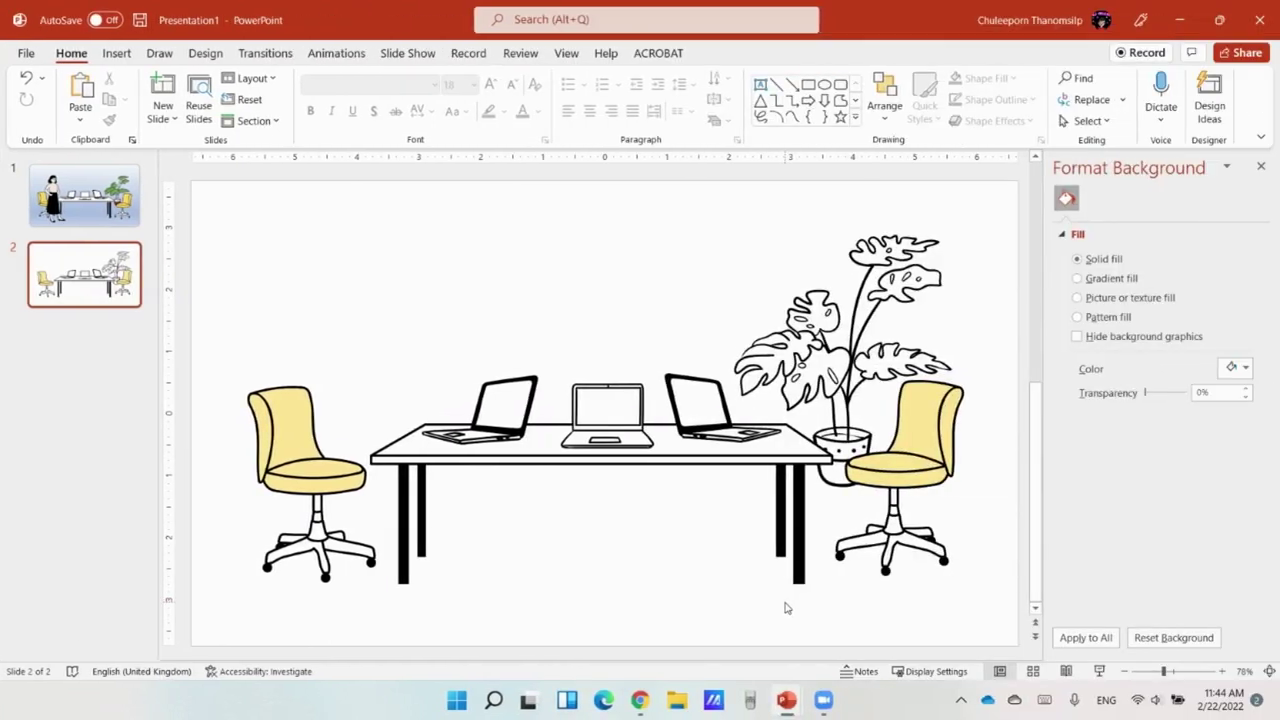
Convert the potted plant graphic to shapes and select a single leaf.
left_click(815, 368)
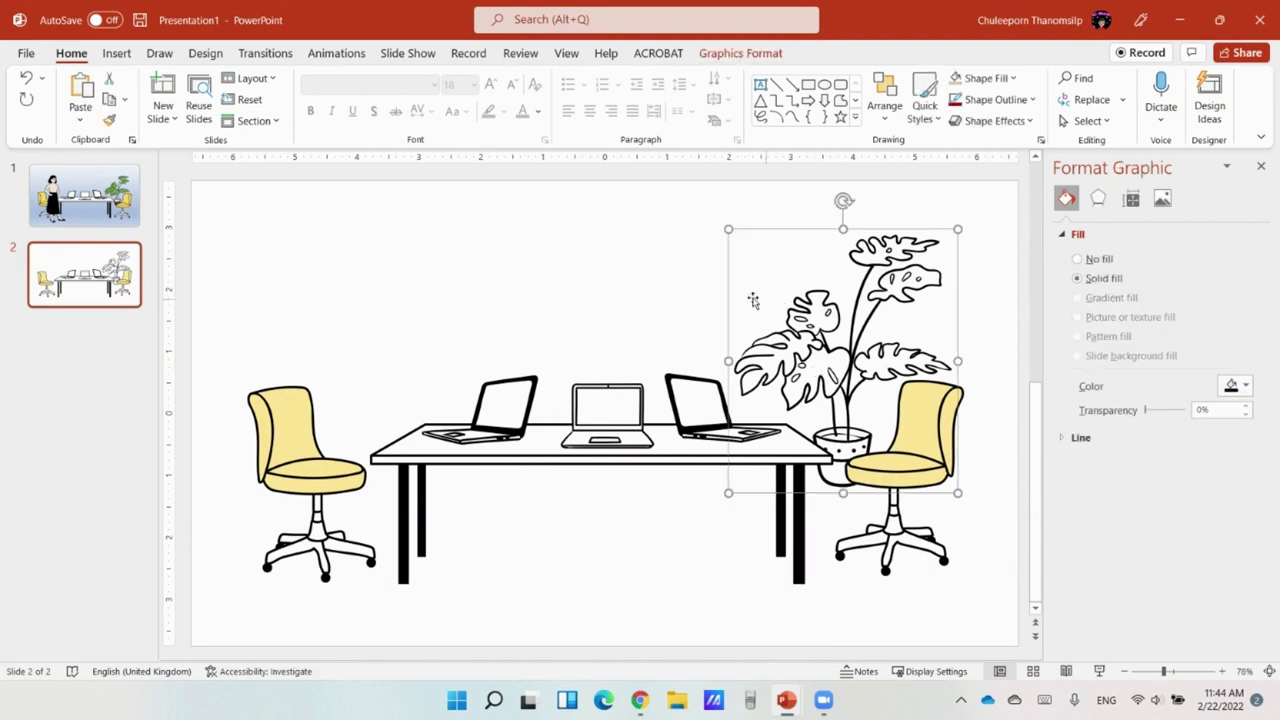
left_click(712, 60)
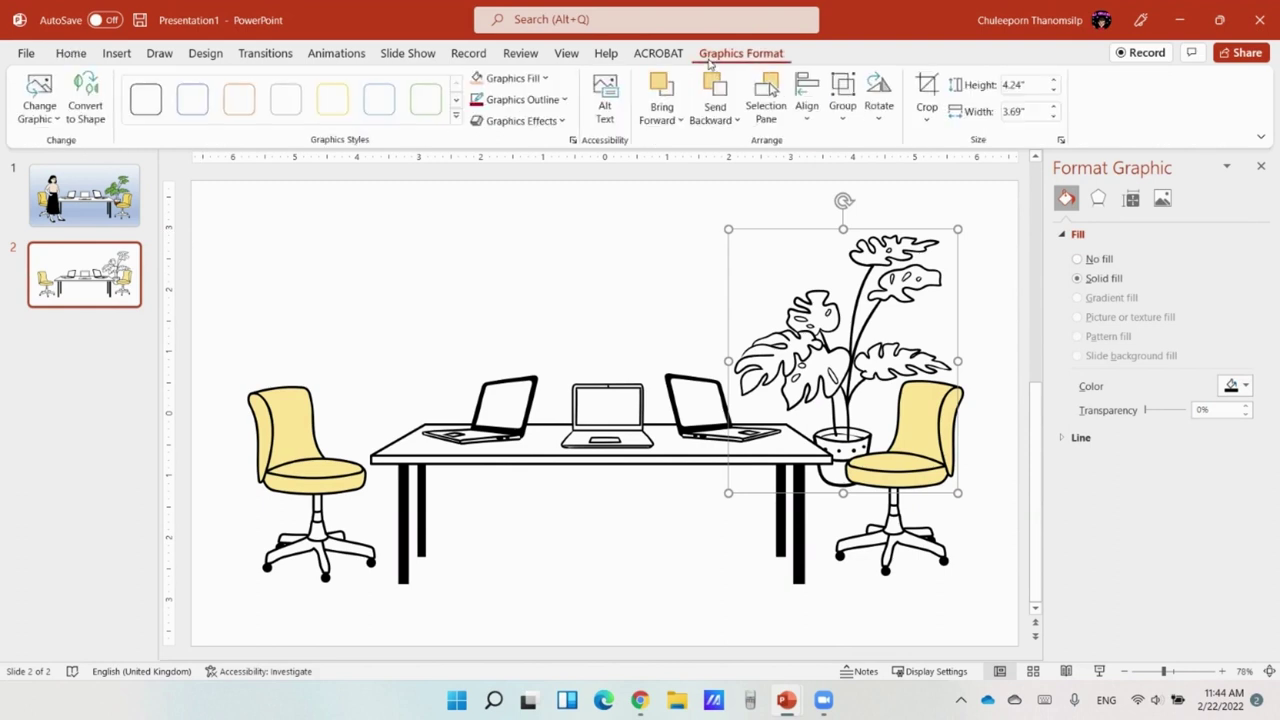
left_click(97, 122)
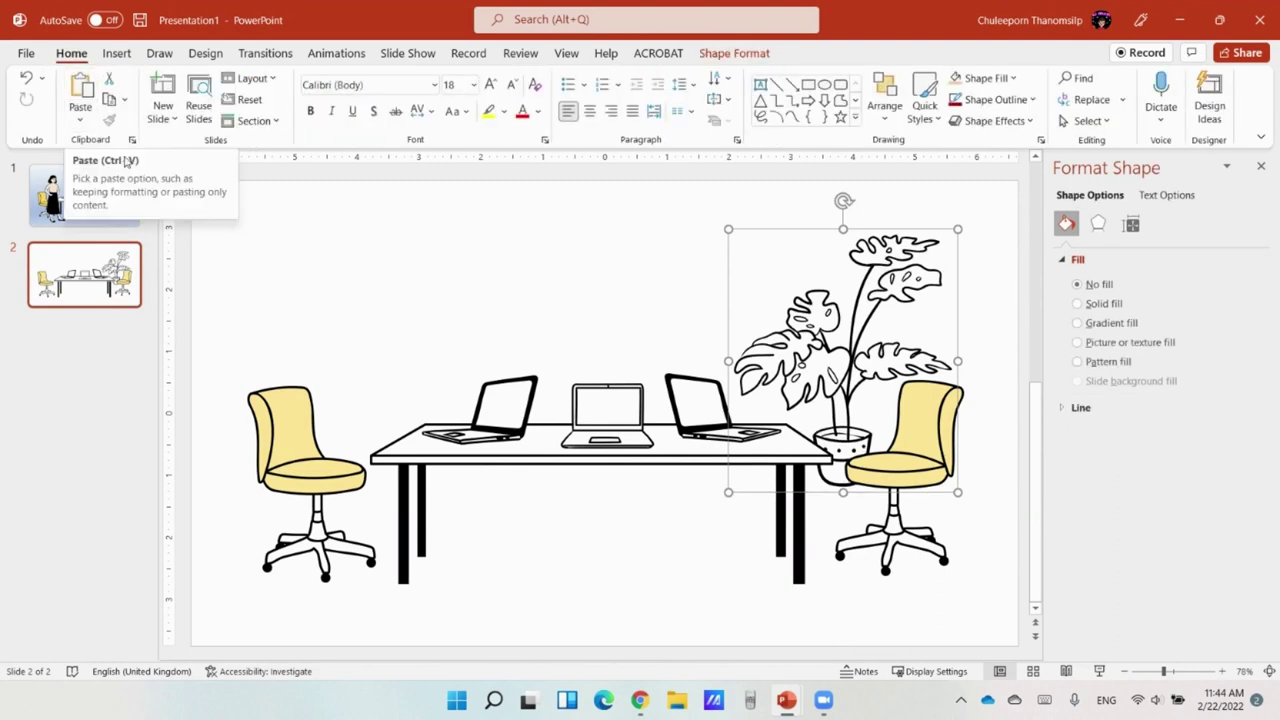
left_click(765, 364)
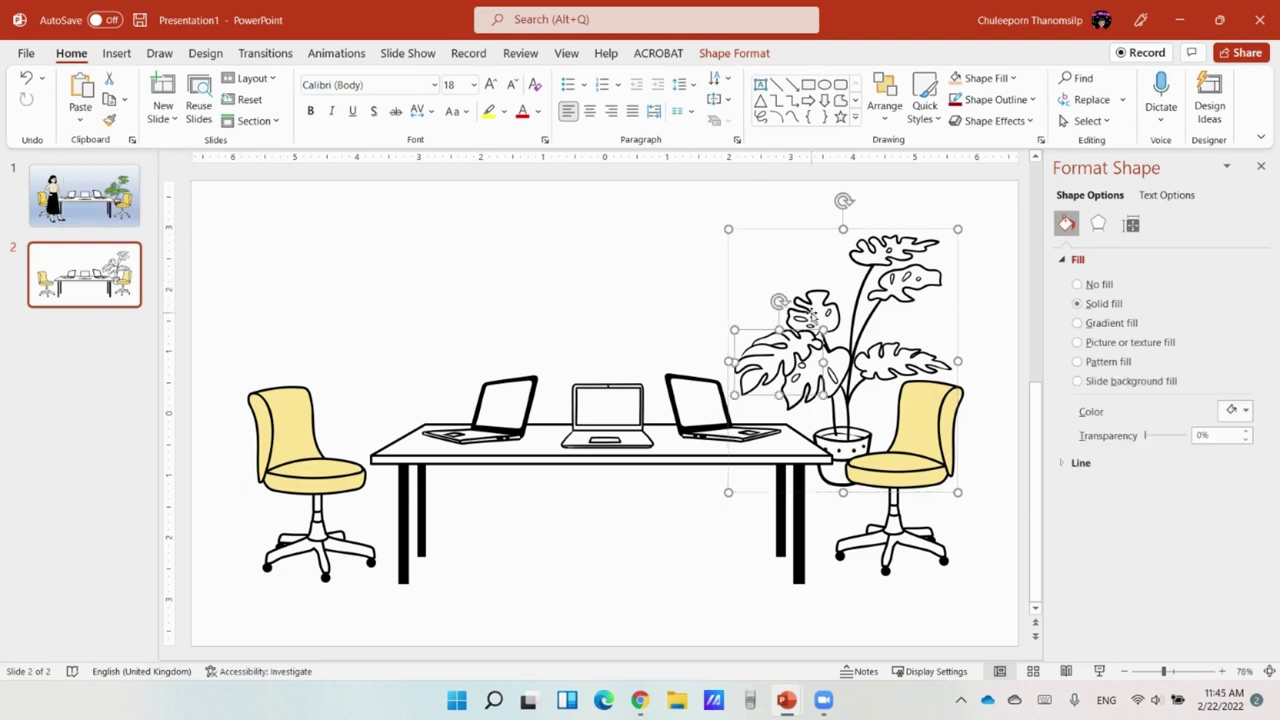
left_click(726, 54)
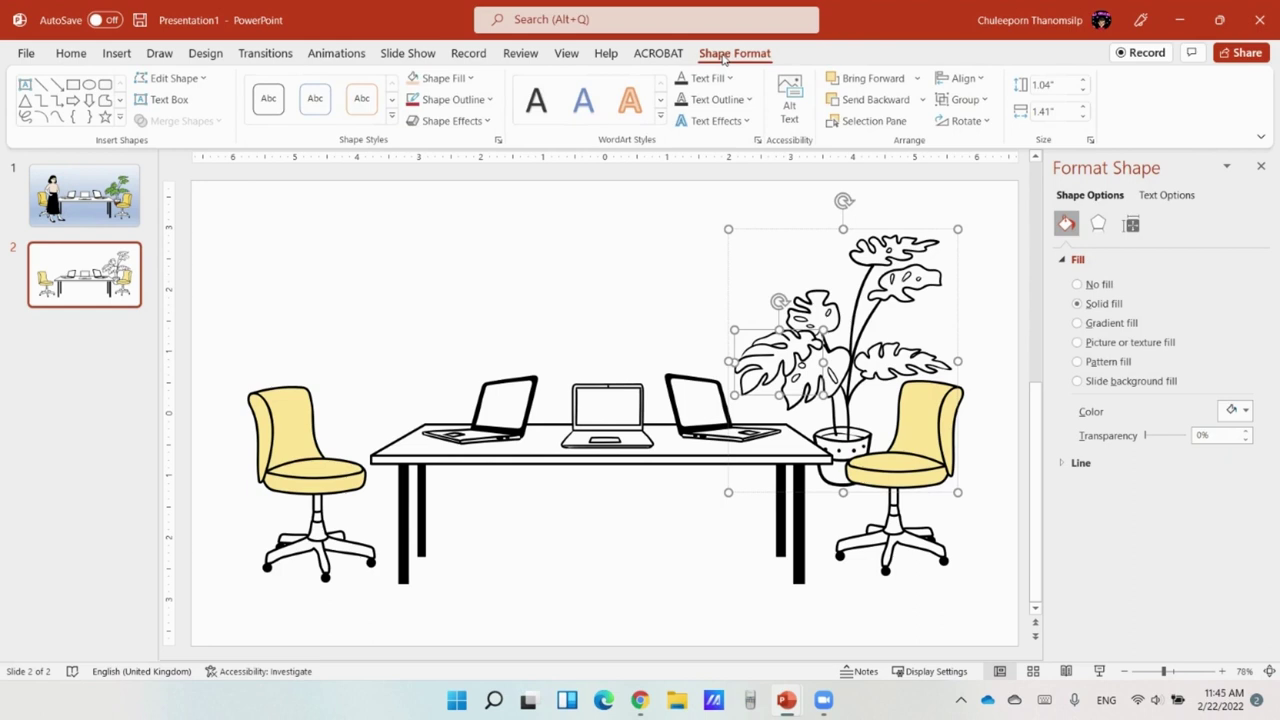
Fill the three left-hand monstera leaves with dark green.
left_click(445, 78)
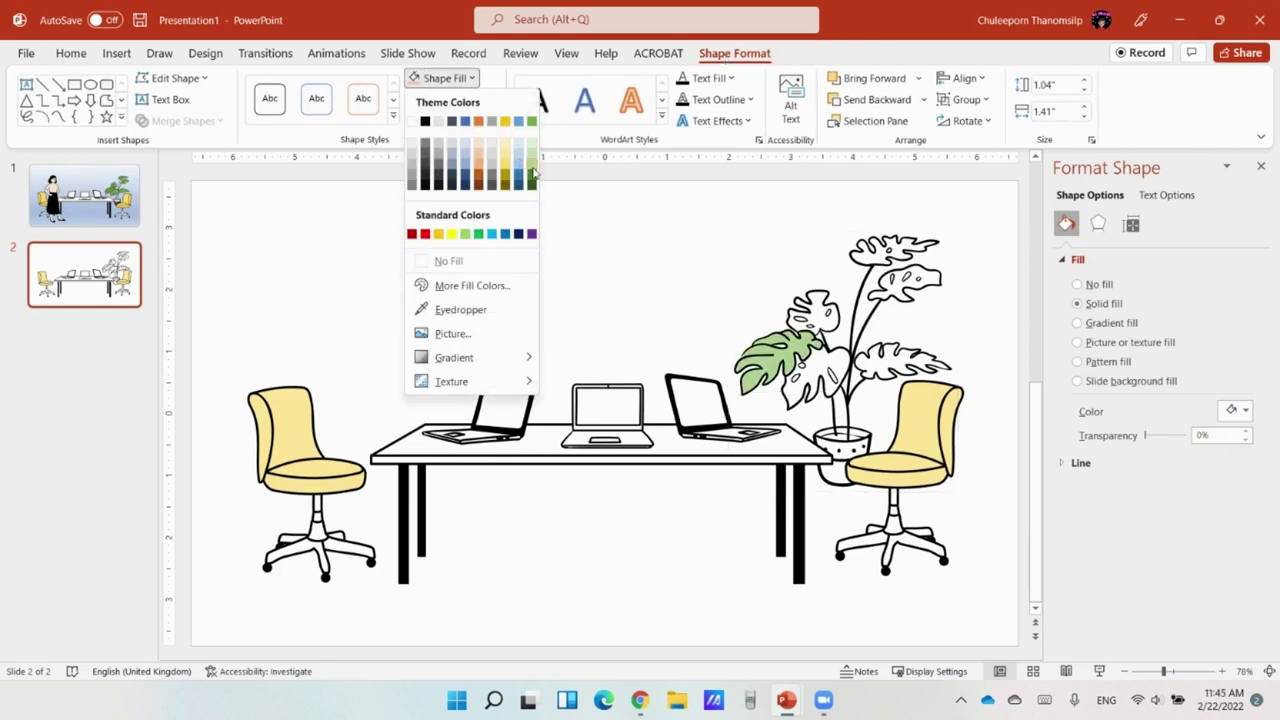
left_click(532, 177)
left_click(818, 320)
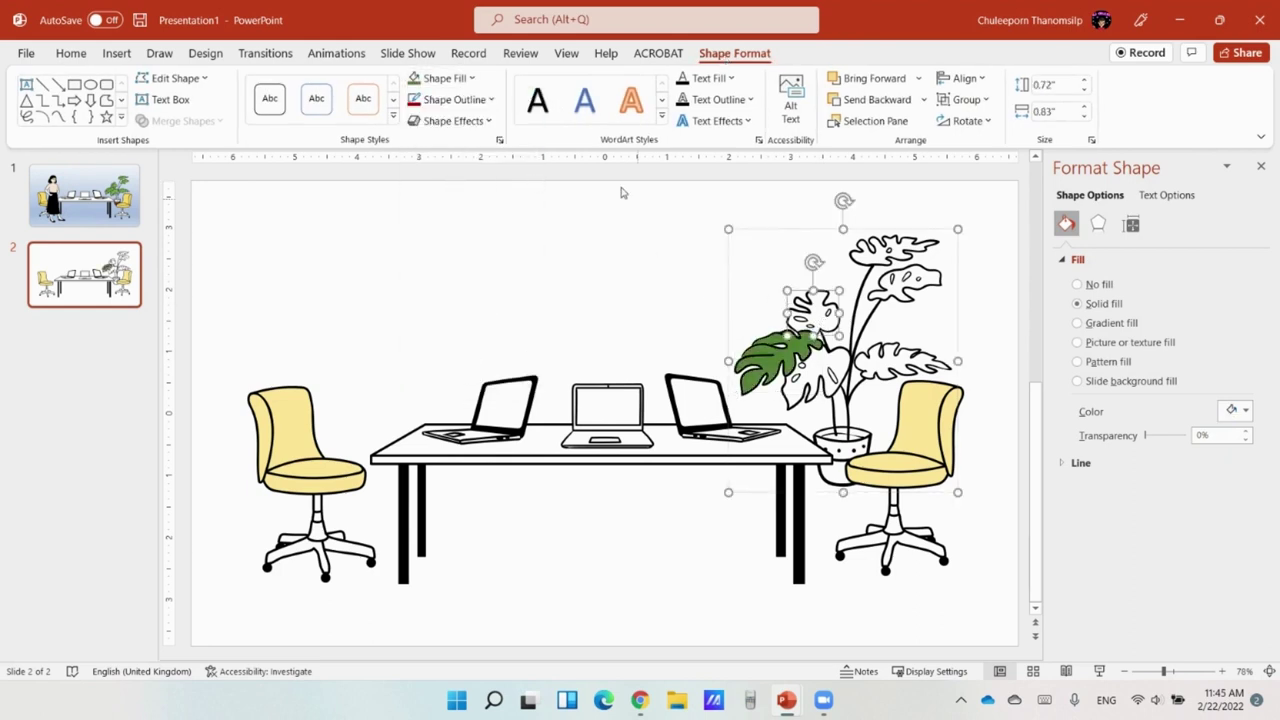
left_click(445, 78)
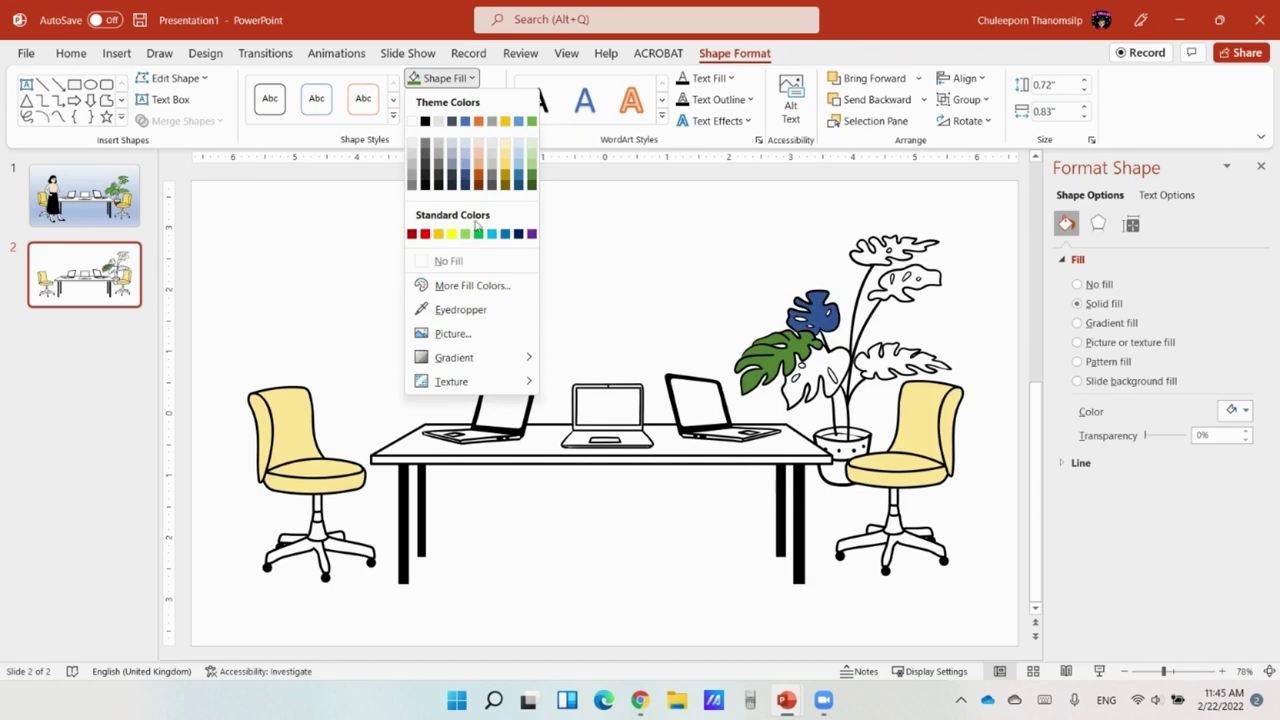
left_click(533, 178)
left_click(801, 363)
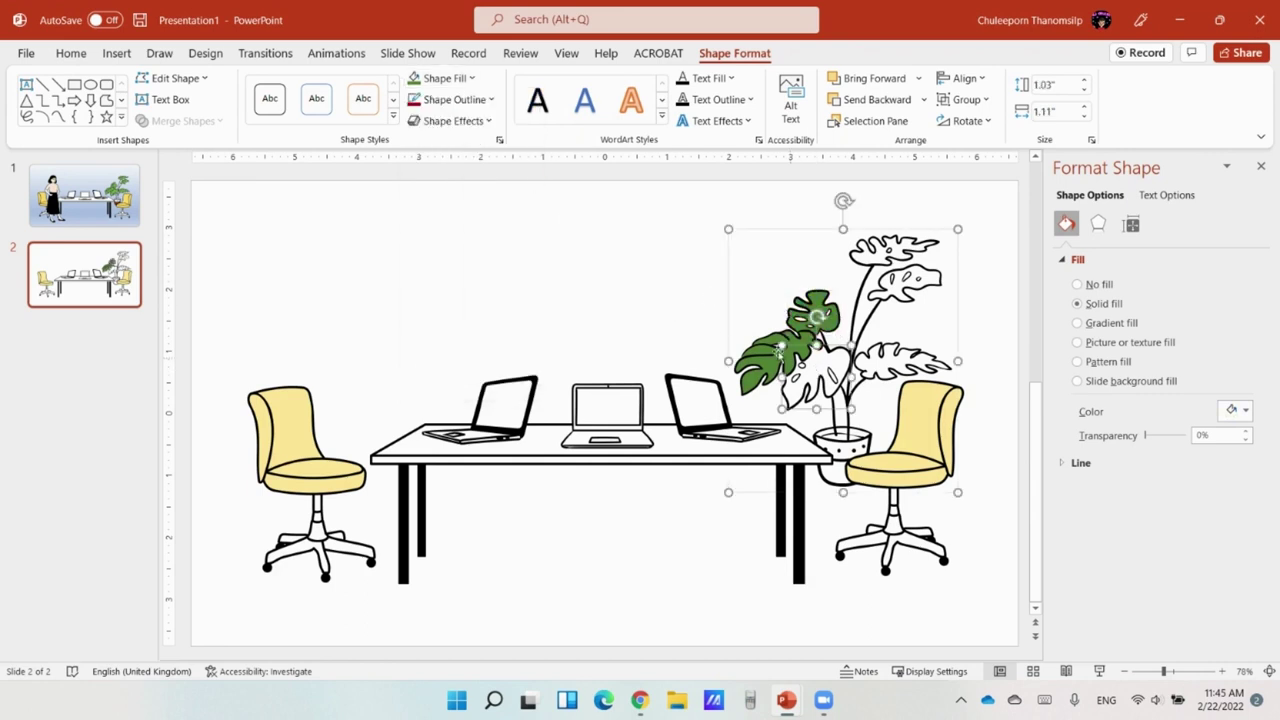
left_click(468, 78)
left_click(532, 183)
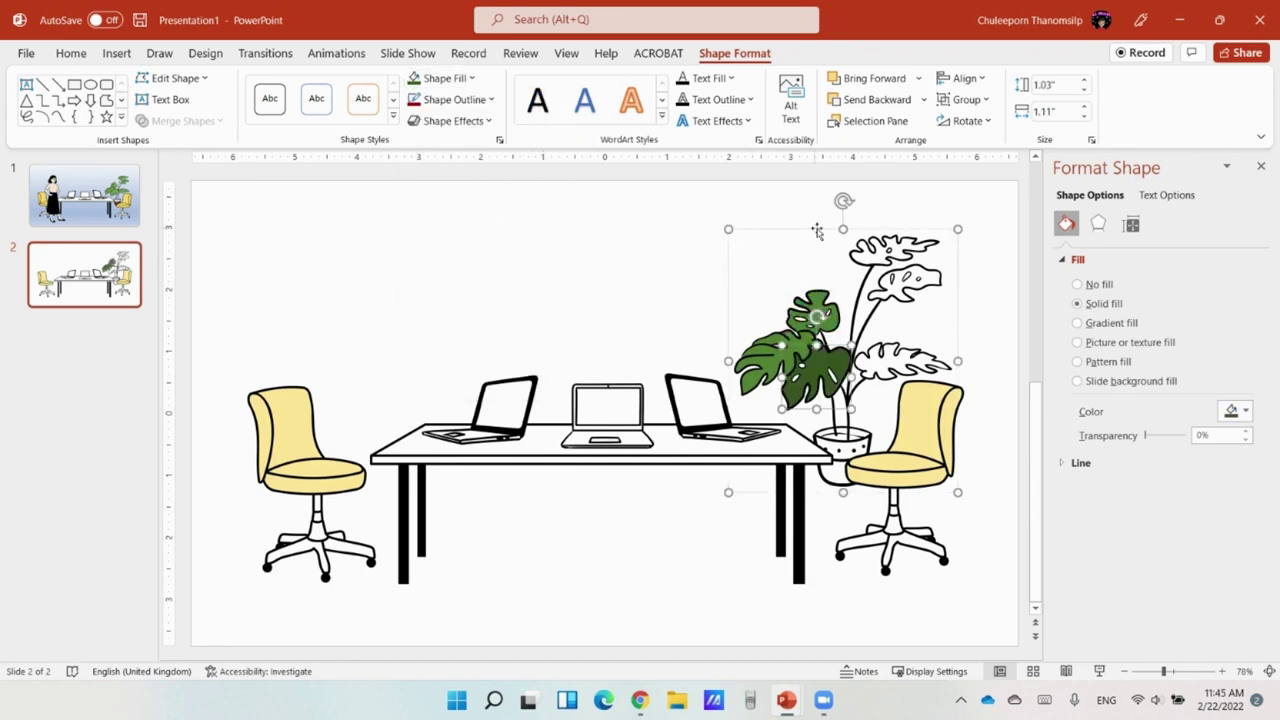
Colour the two upper-right leaves light green and the lower-right leaf mid-green.
left_click(876, 246)
left_click(466, 78)
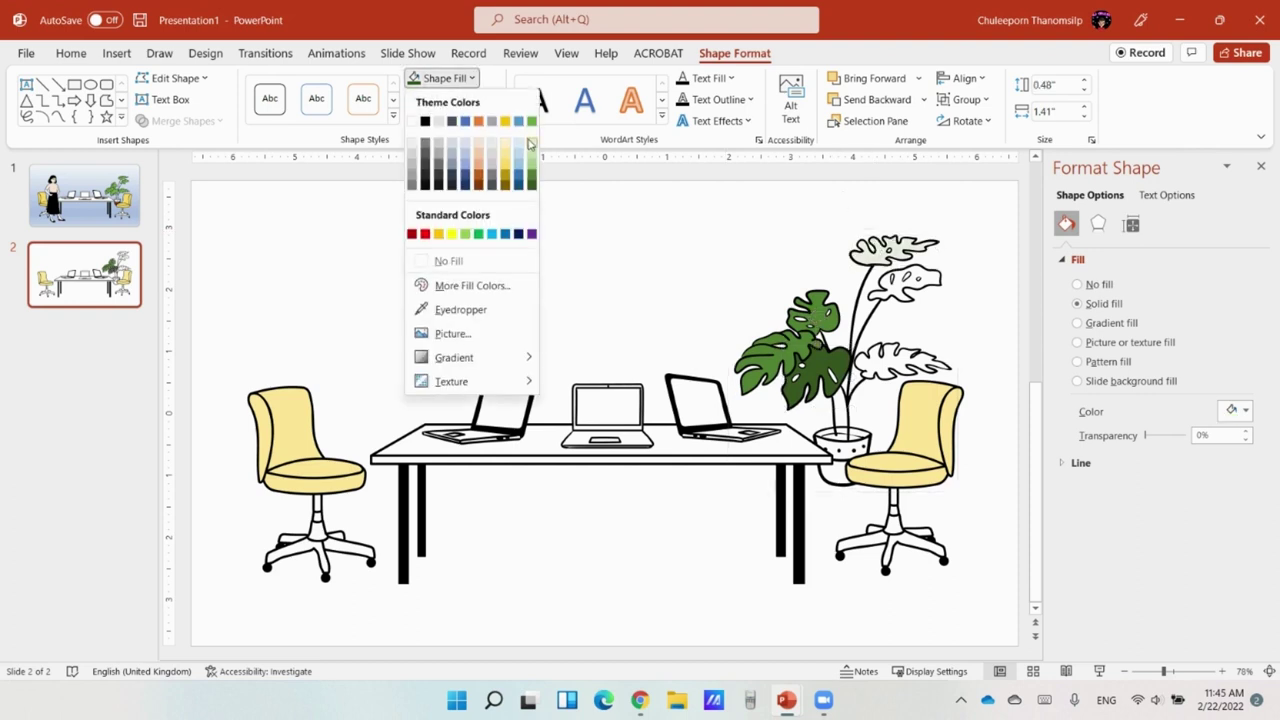
left_click(535, 172)
left_click(897, 292)
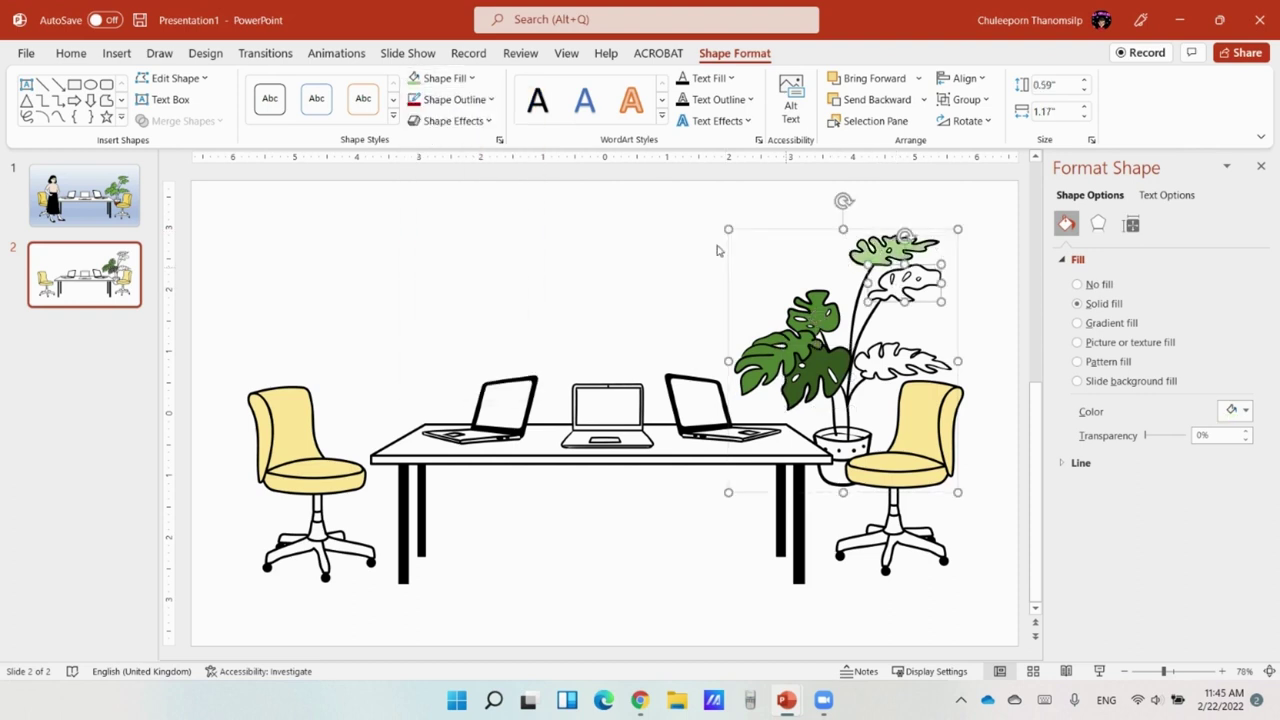
left_click(410, 80)
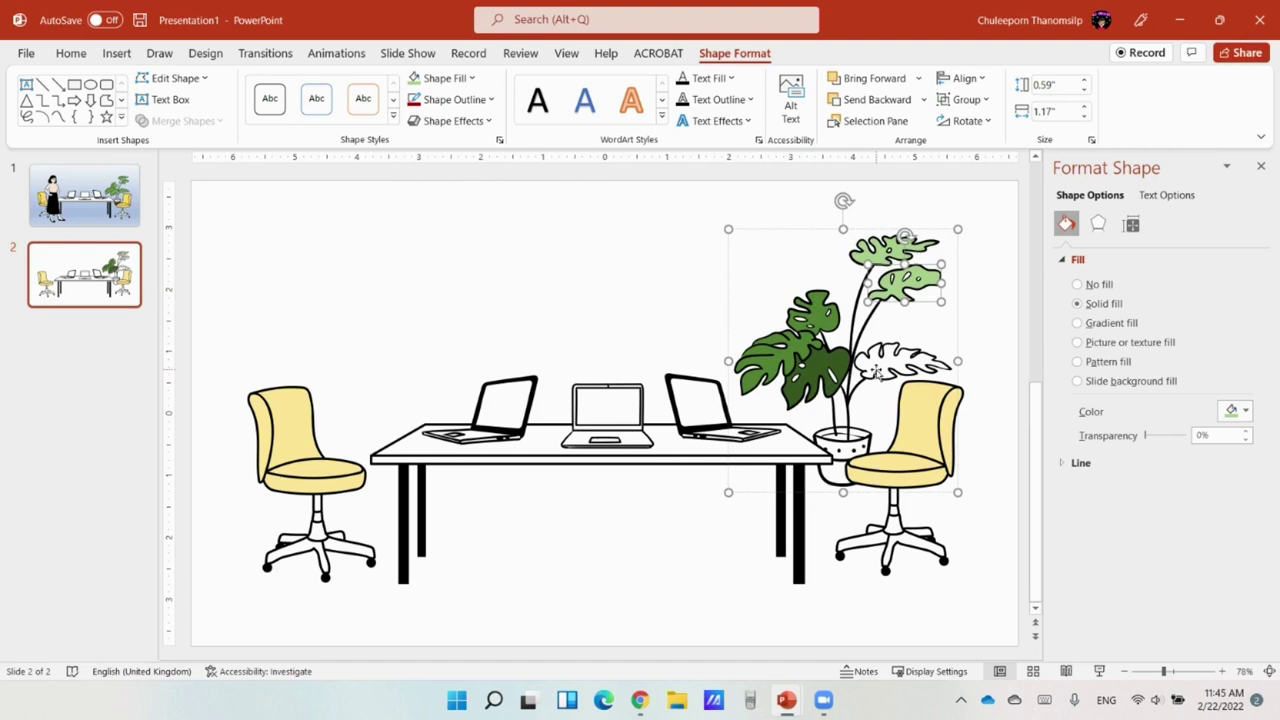
left_click(876, 370)
left_click(466, 78)
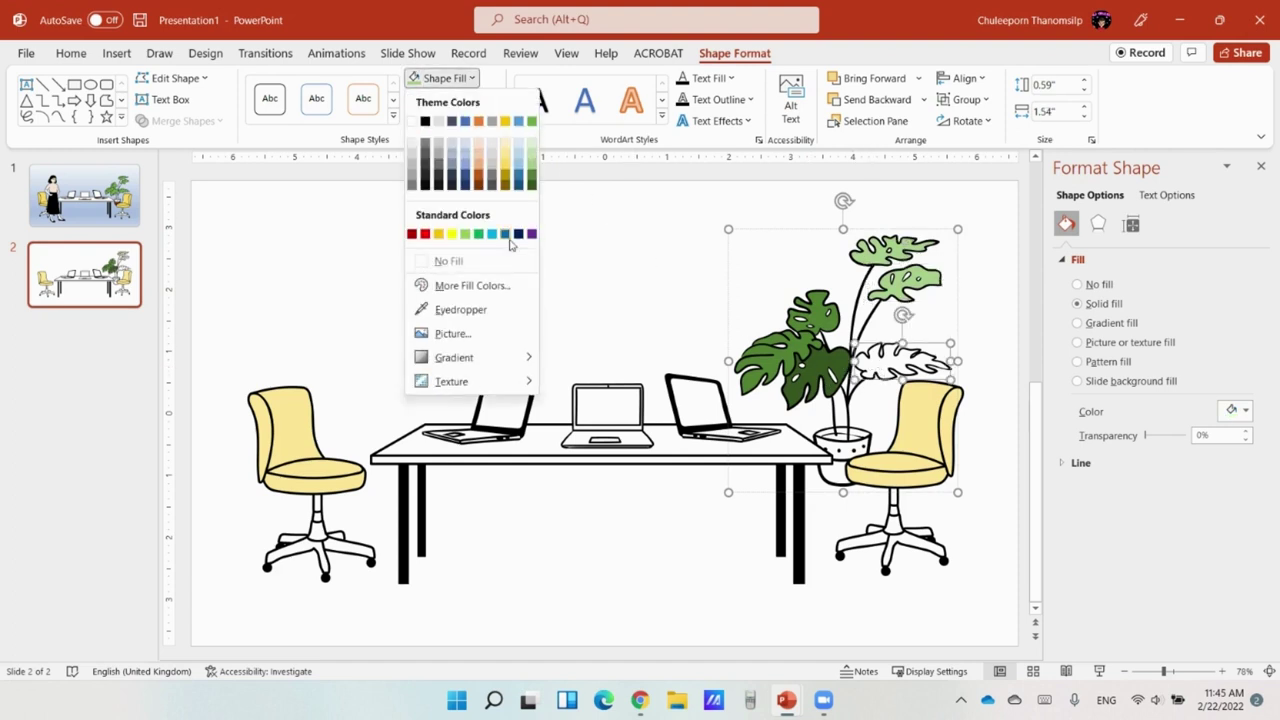
left_click(532, 177)
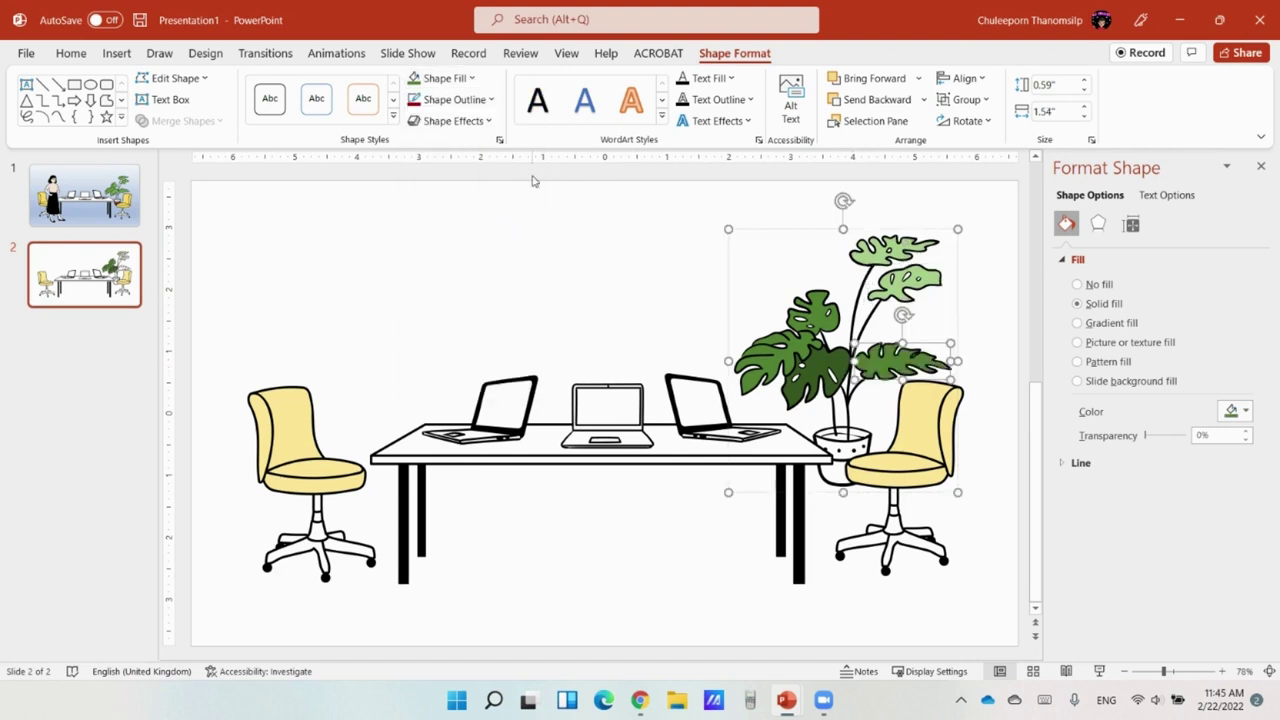
left_click(572, 325)
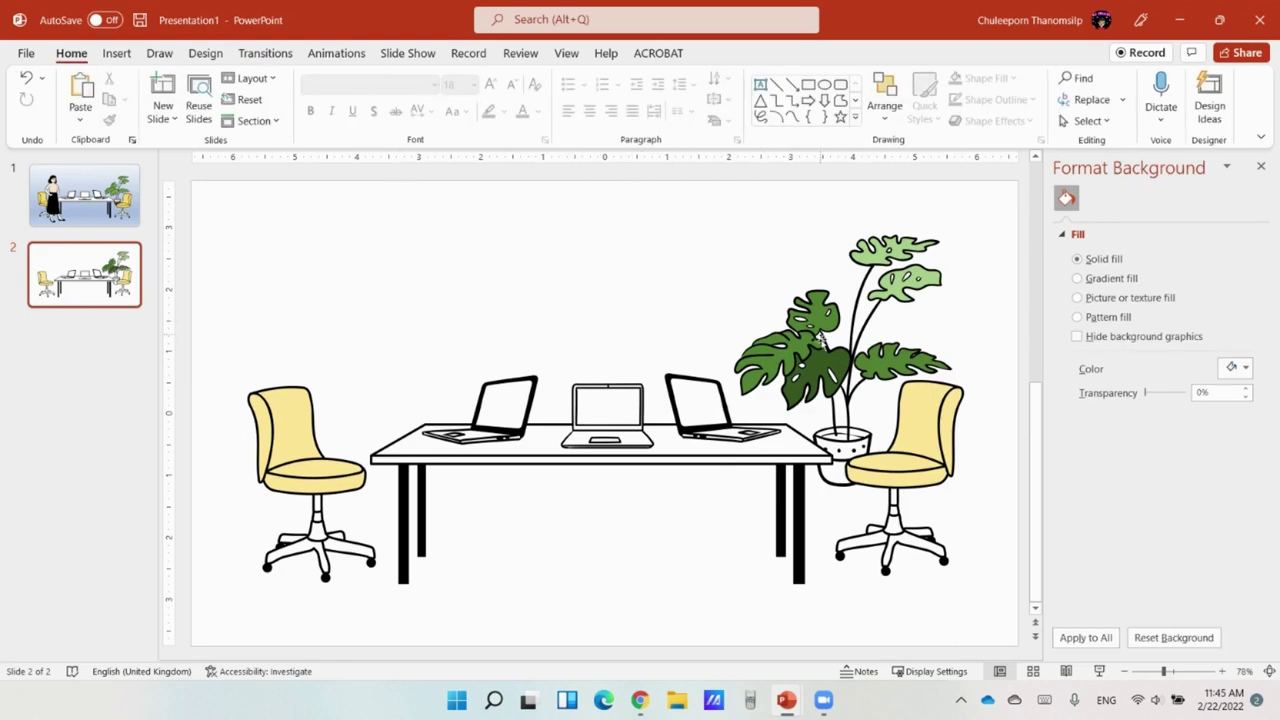
Select the pot shape inside the monstera group and fill it with dark grey.
left_click(845, 452)
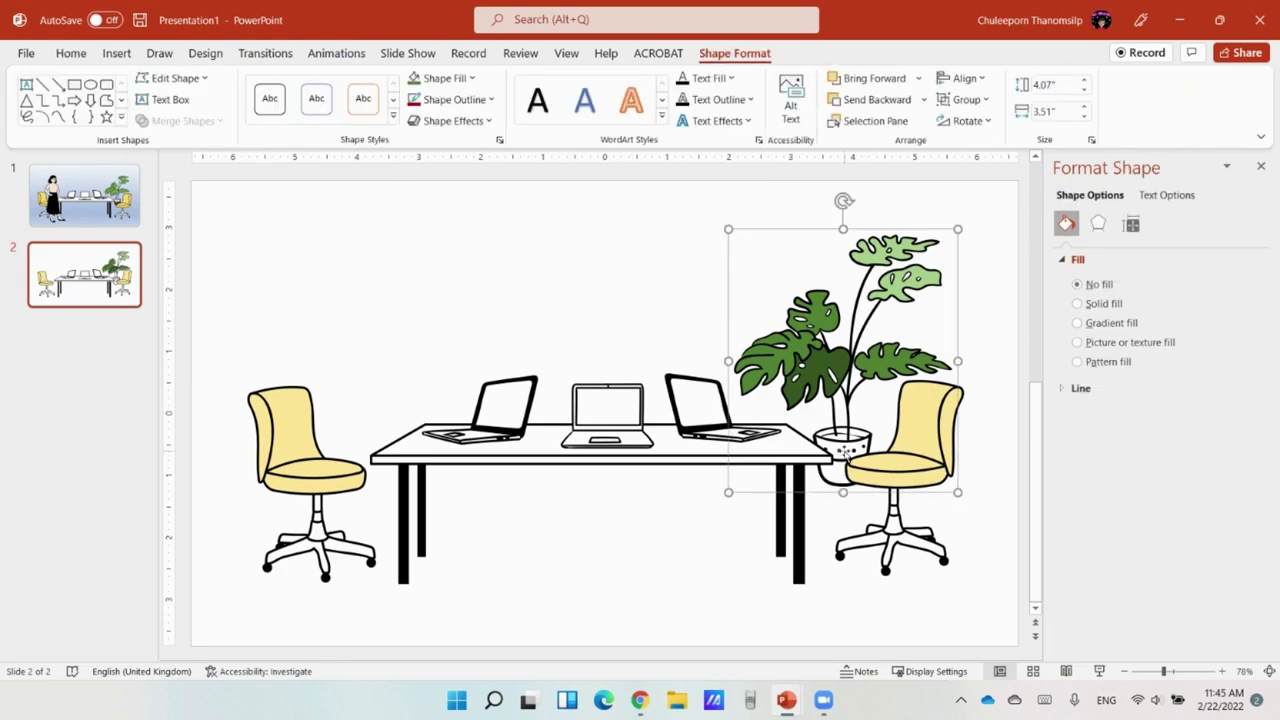
left_click(845, 448)
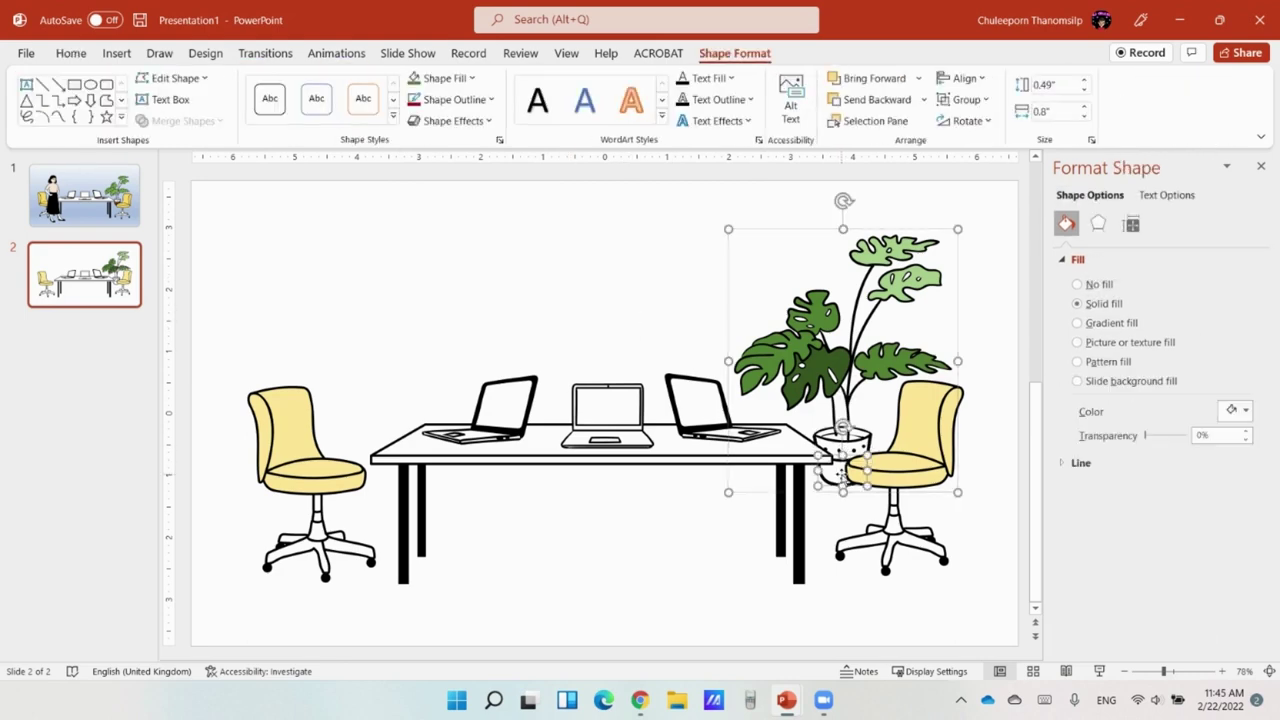
left_click(832, 435)
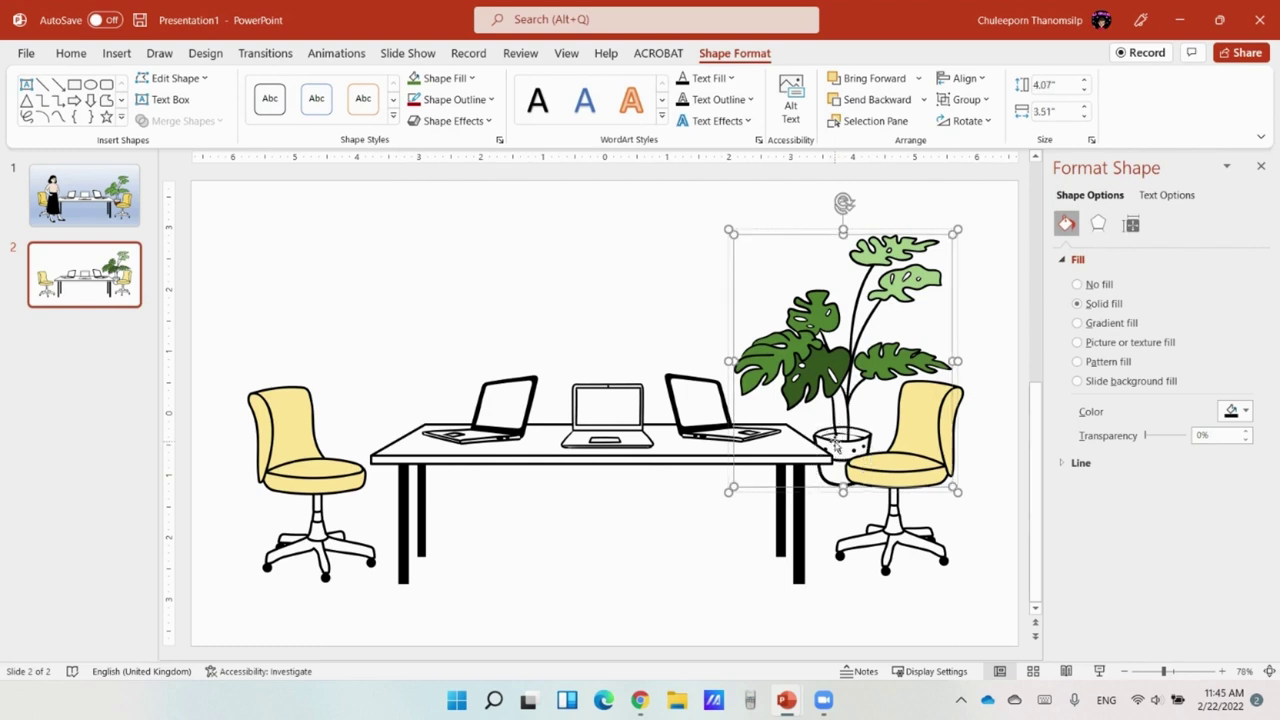
left_click(835, 448)
left_click(836, 474)
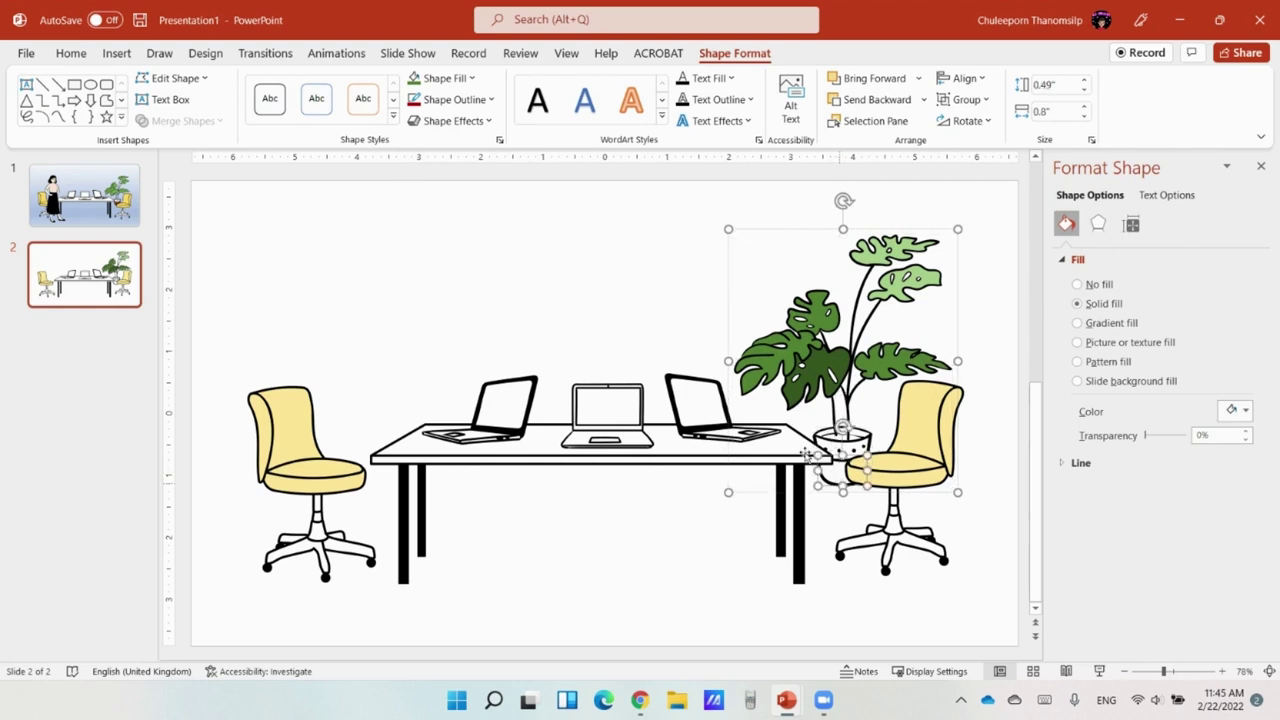
left_click(472, 78)
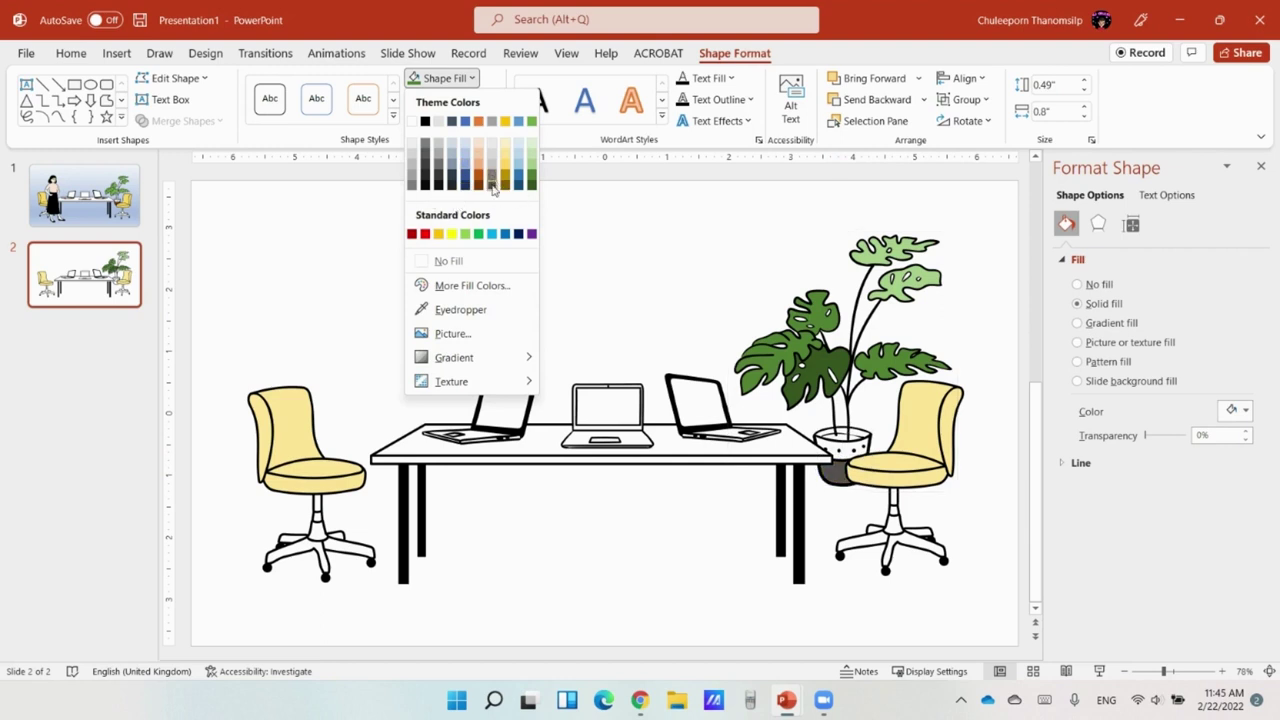
left_click(492, 188)
left_click(636, 528)
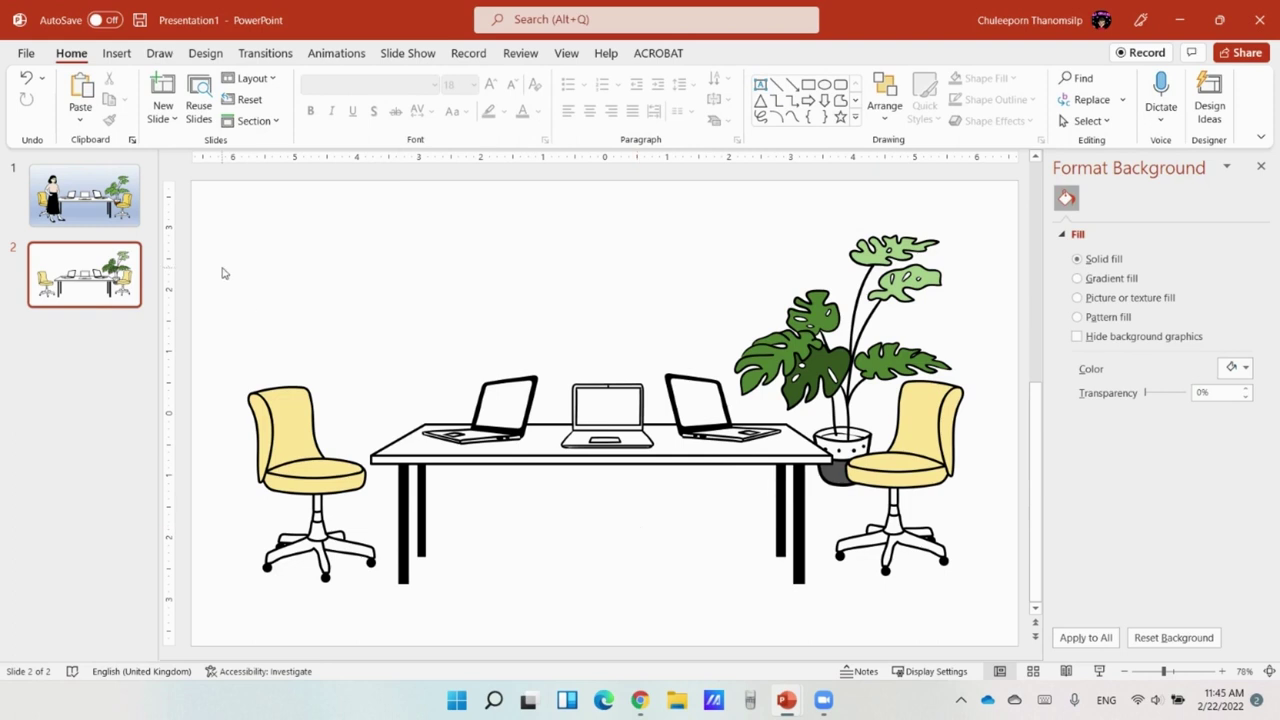
Insert the standing skirted woman from Cartoon People, enlarged to 6.12" by 2.72", at the table's left.
left_click(117, 53)
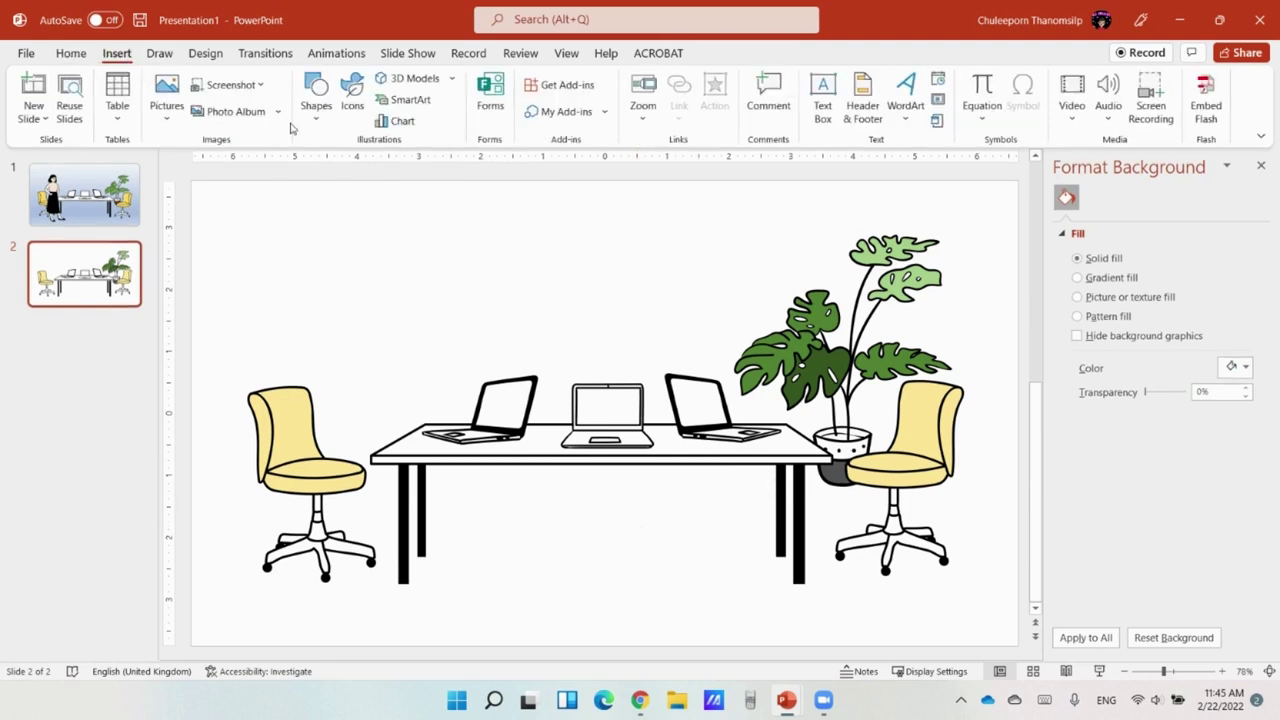
left_click(351, 105)
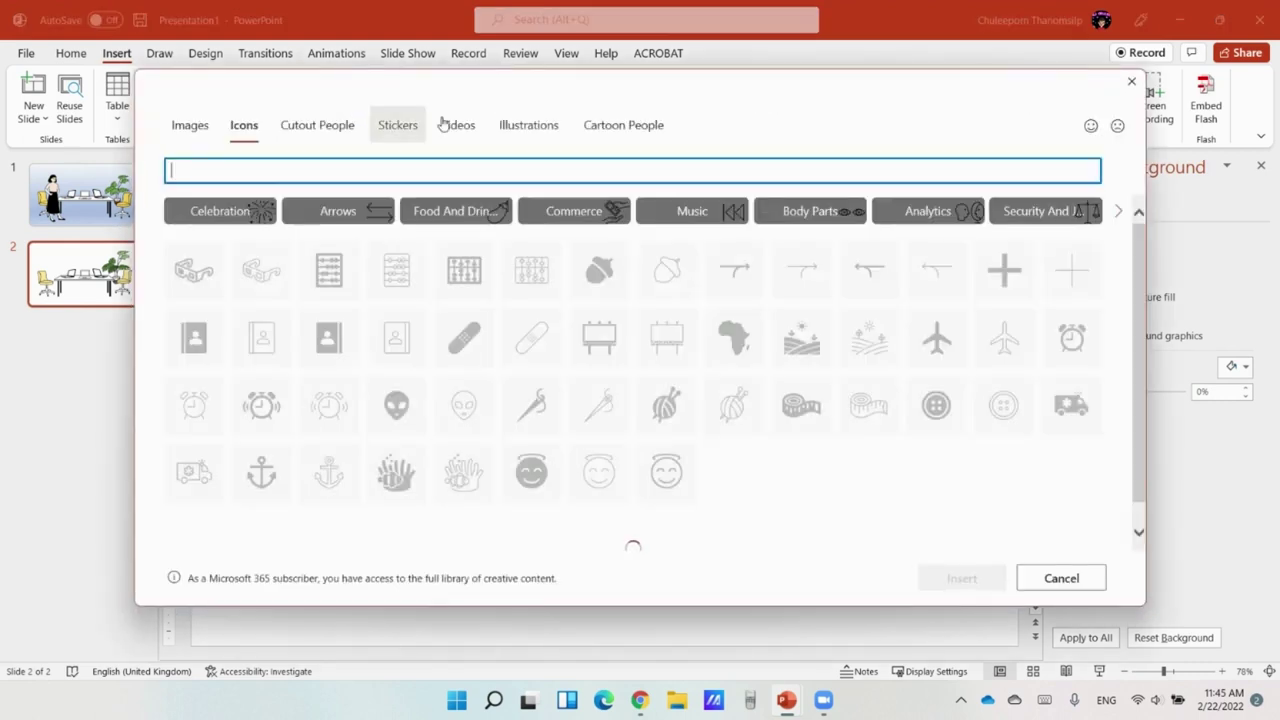
left_click(622, 128)
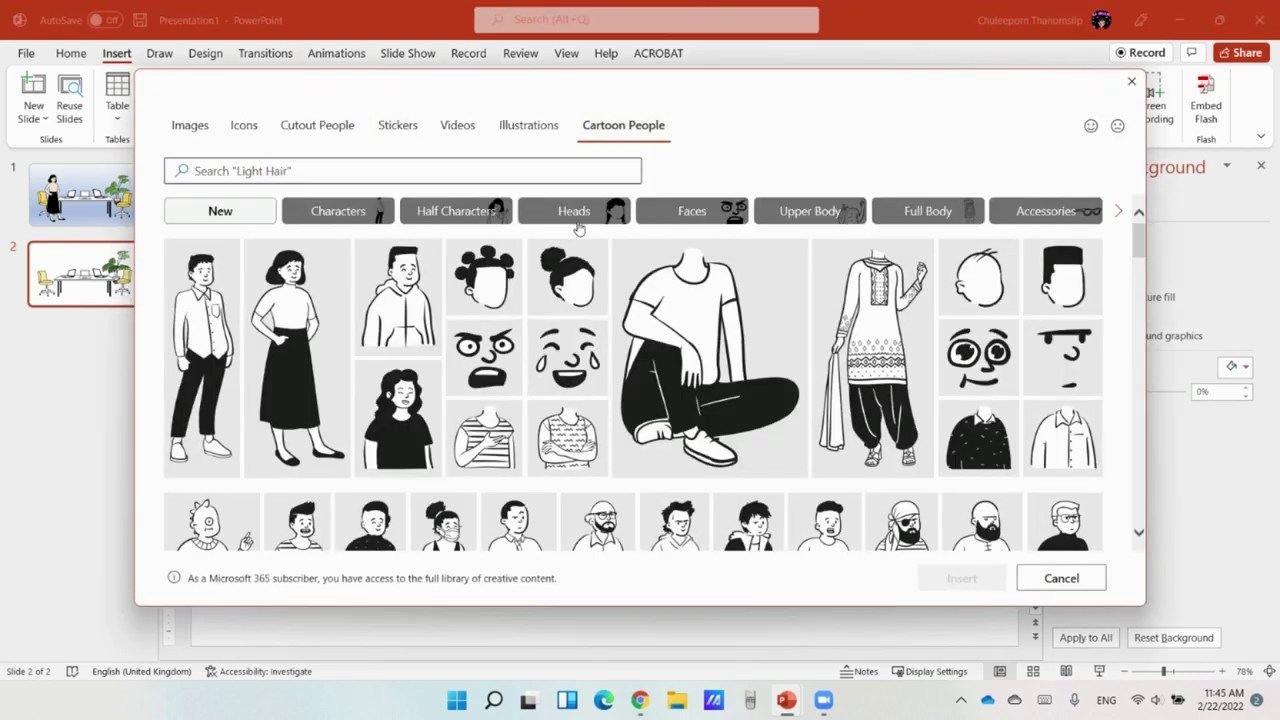
left_click(338, 251)
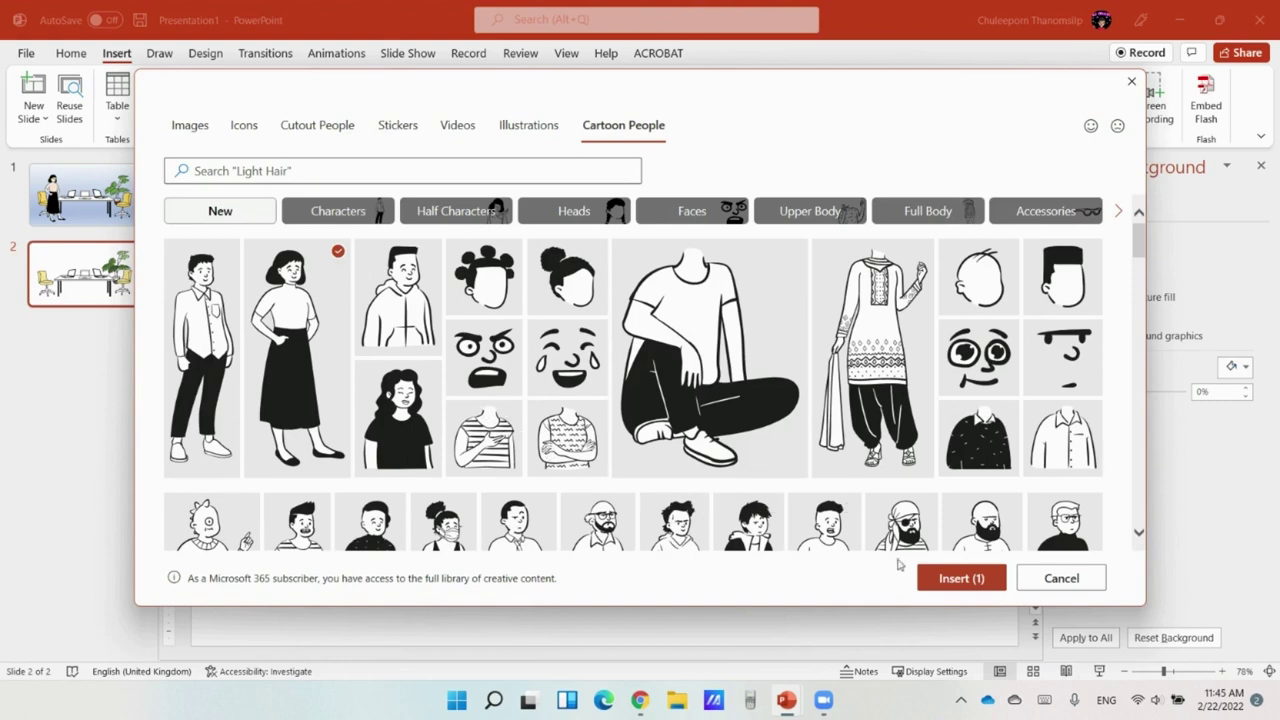
left_click(937, 575)
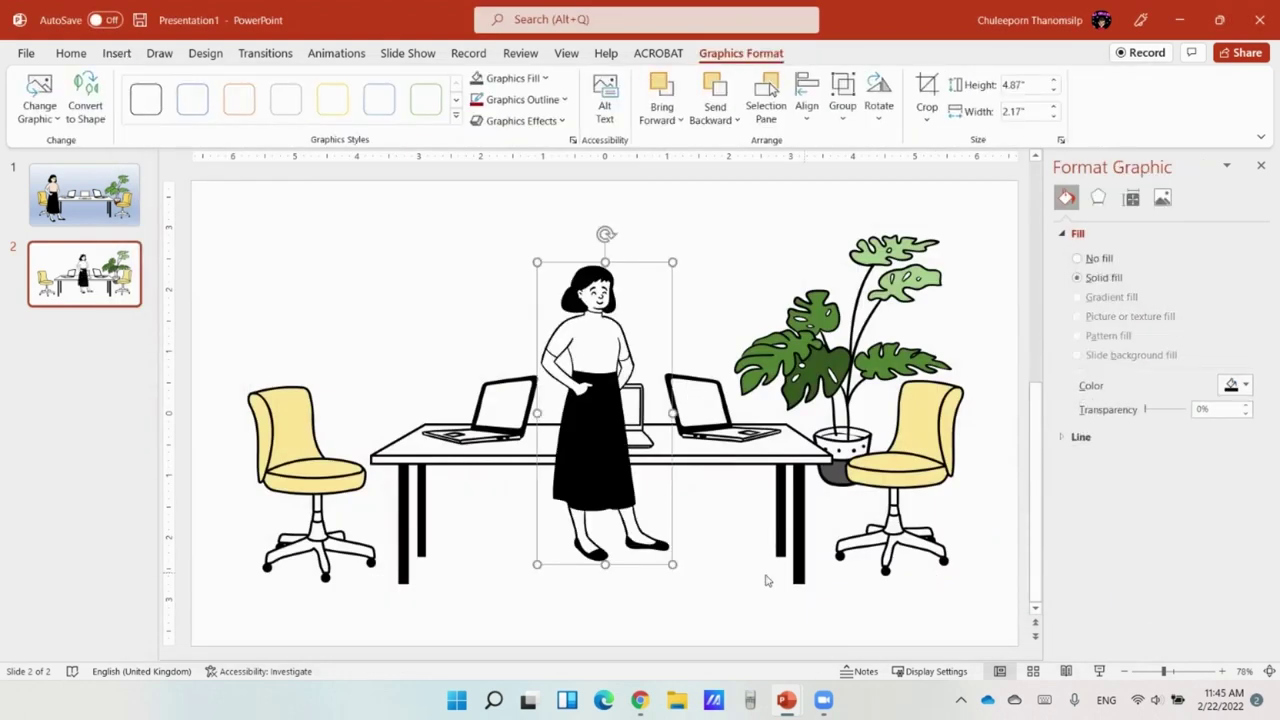
mouse_move(584, 352)
left_mouse_down()
mouse_move(446, 368)
mouse_move(413, 316)
mouse_move(480, 226)
left_mouse_up()
left_click_drag(463, 286, 406, 368)
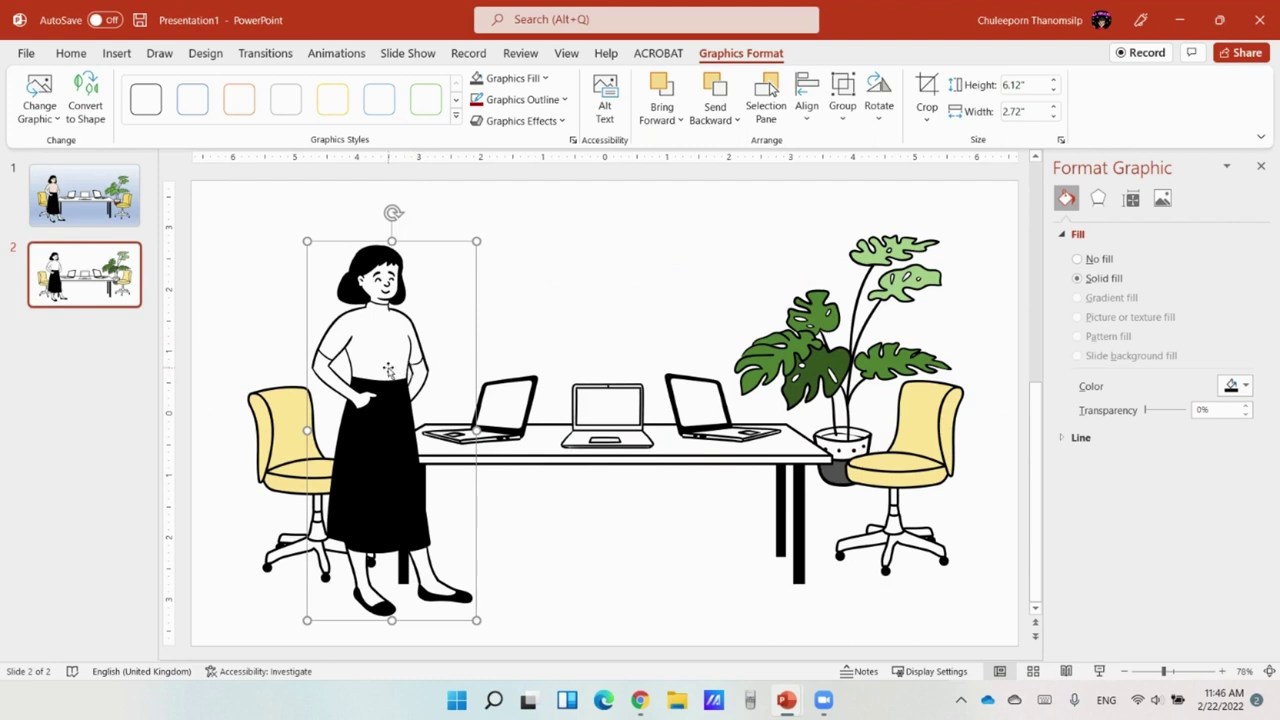
Convert the woman to shapes and fill her top with Orange, Accent 2, Lighter 40%.
left_click(103, 121)
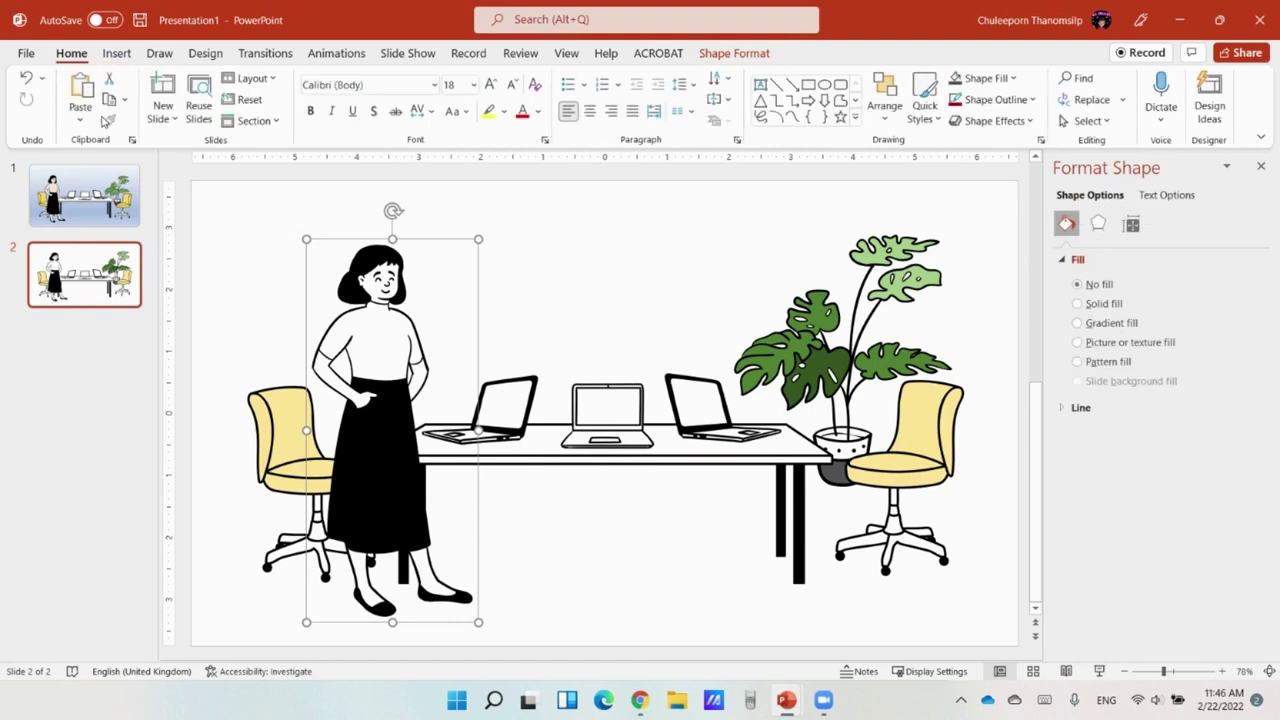
left_click(388, 335)
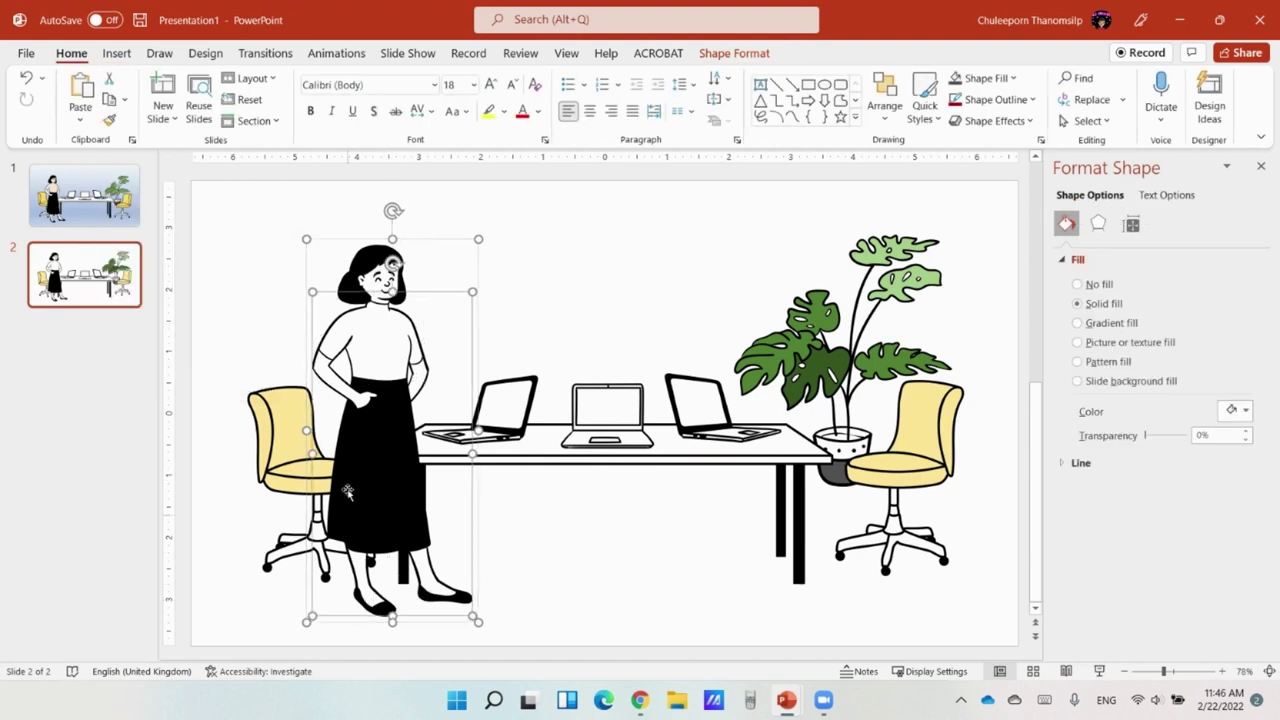
left_click(361, 352)
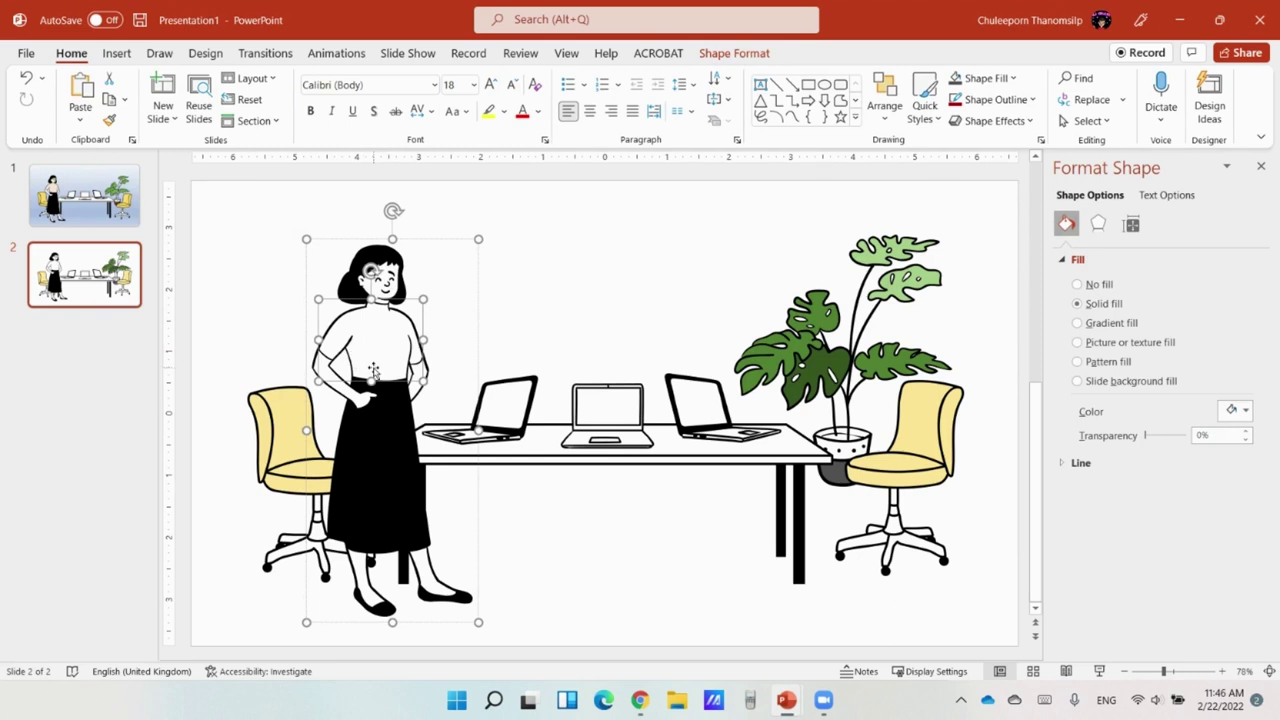
left_click(734, 53)
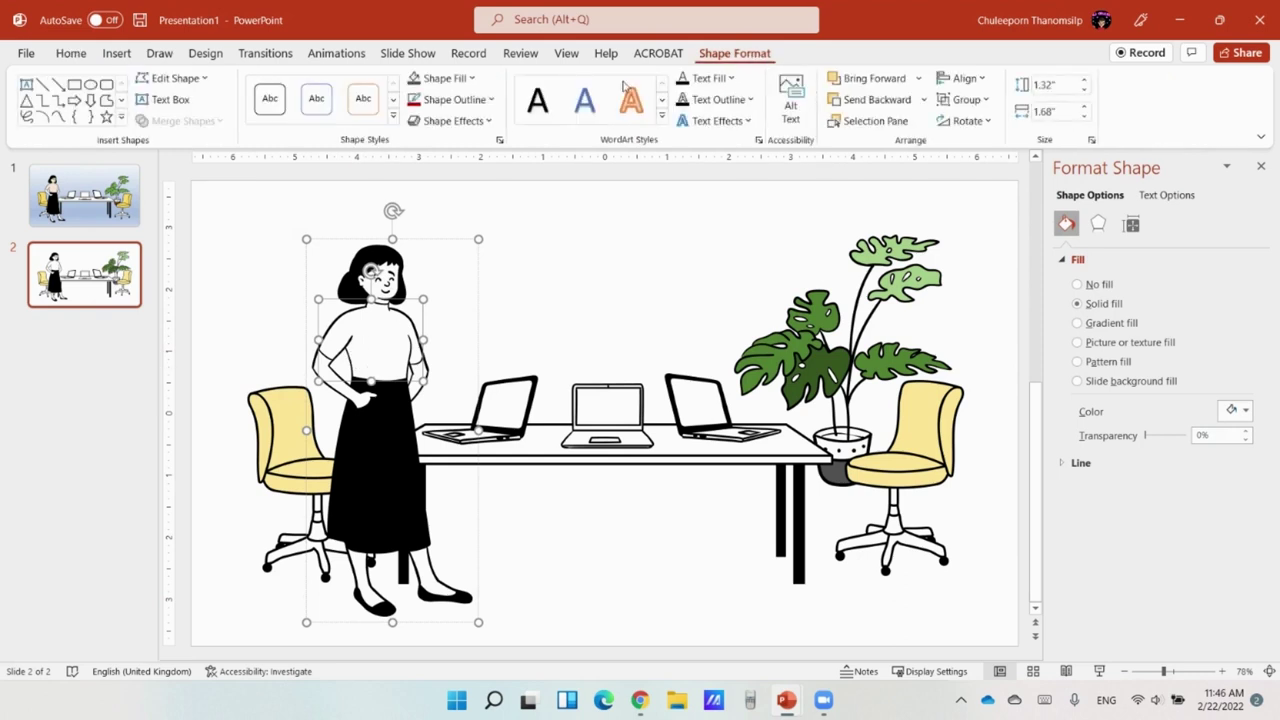
left_click(446, 80)
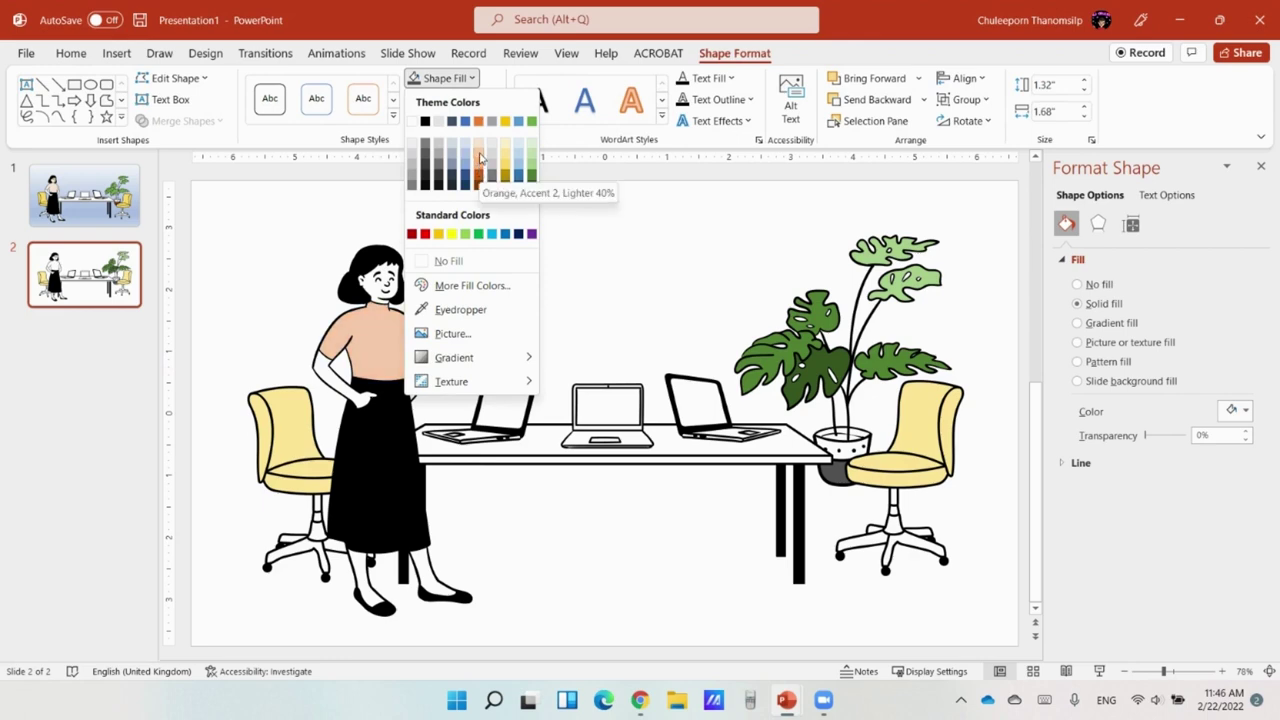
left_click(479, 150)
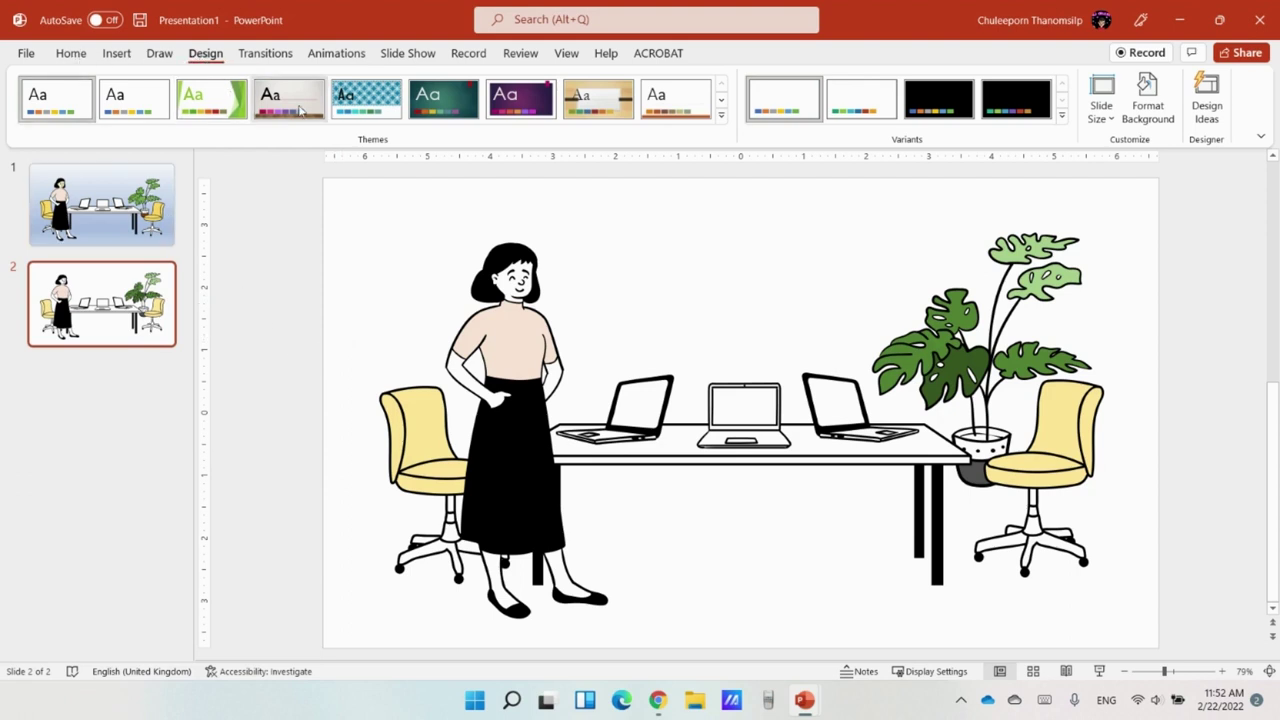
Give slide 2 a solid dark grey background fill and adjust its transparency.
left_click(1140, 110)
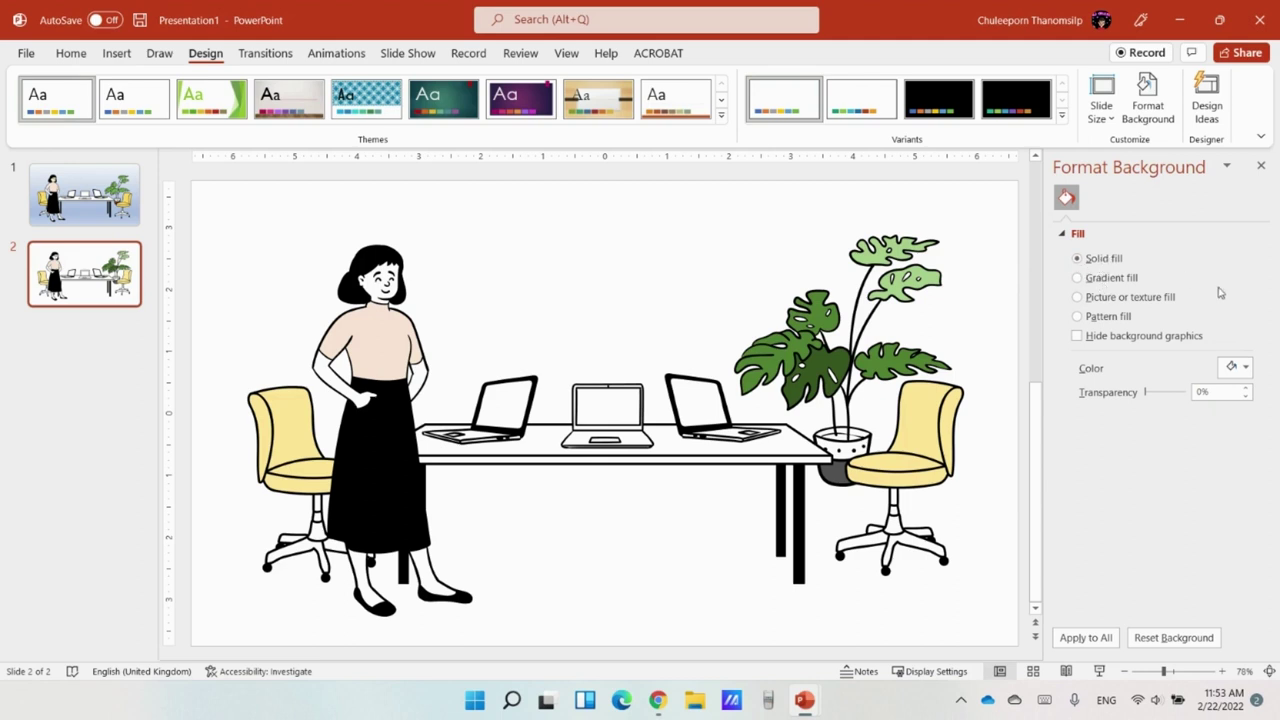
left_click(1232, 370)
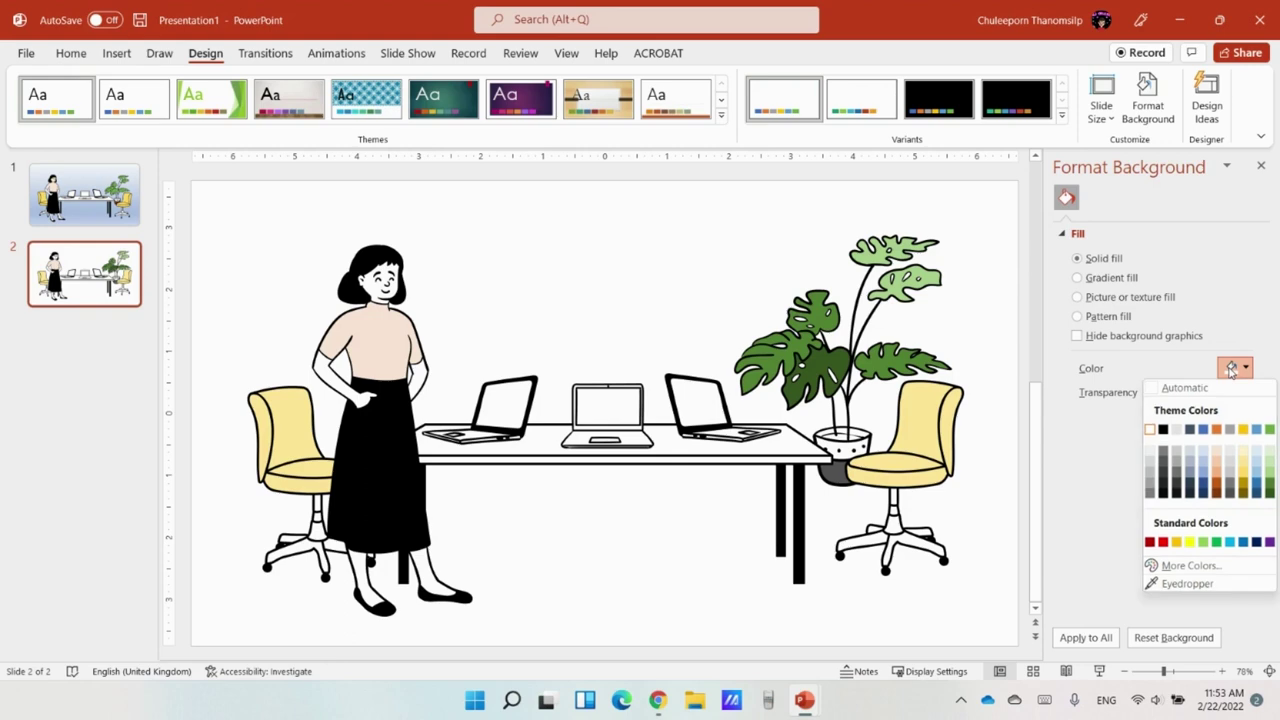
left_click(1176, 478)
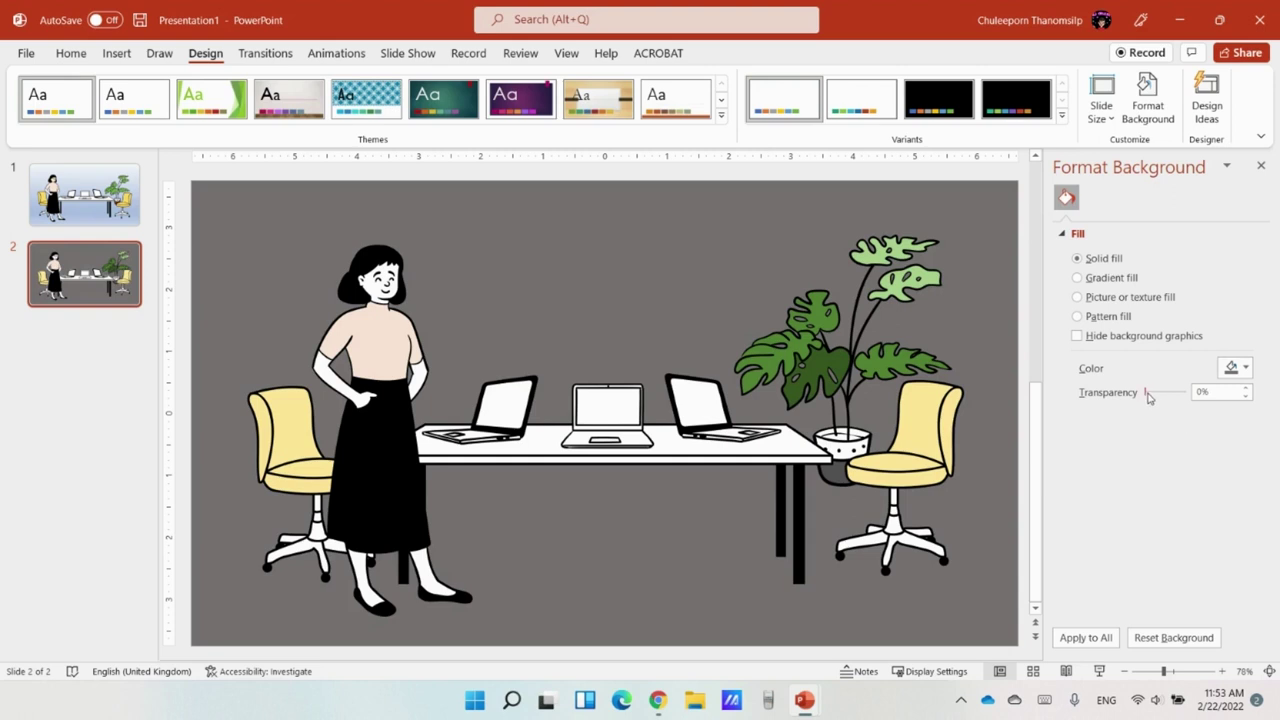
left_click_drag(1147, 397, 1146, 399)
Switch the background to a Linear gradient fill and inspect its first, third and last stops.
left_click(1098, 282)
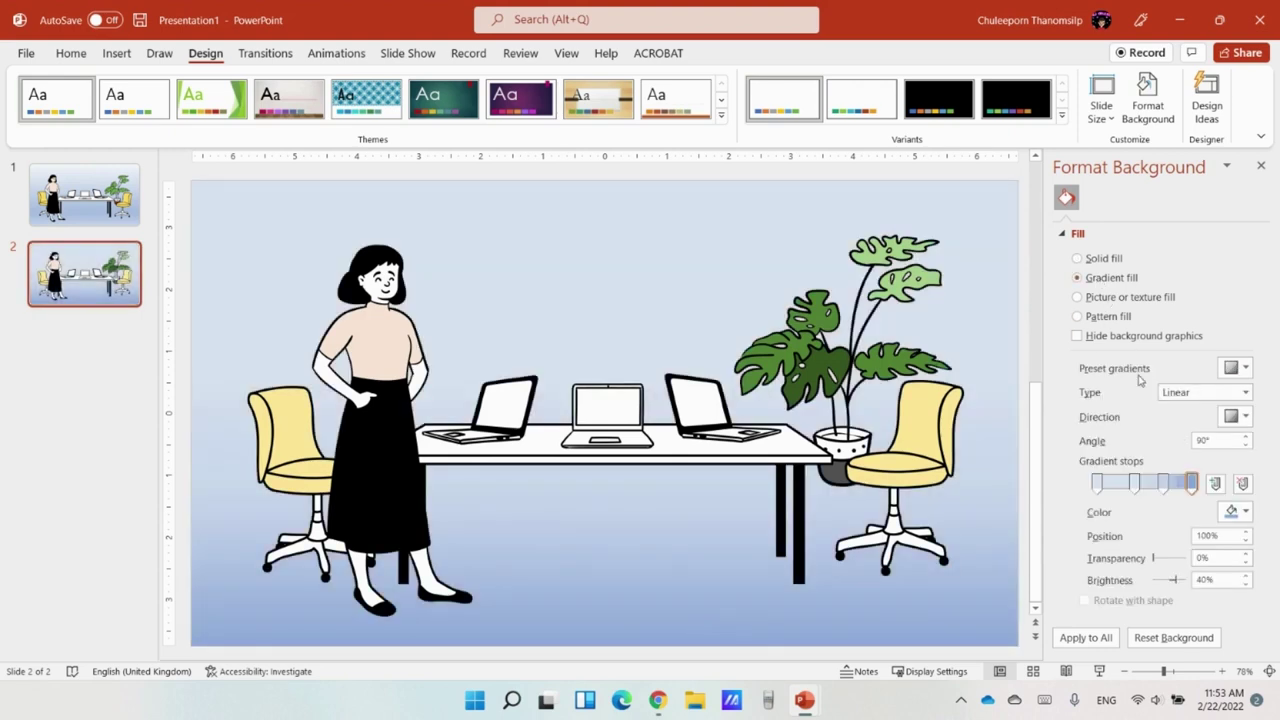
left_click(1244, 393)
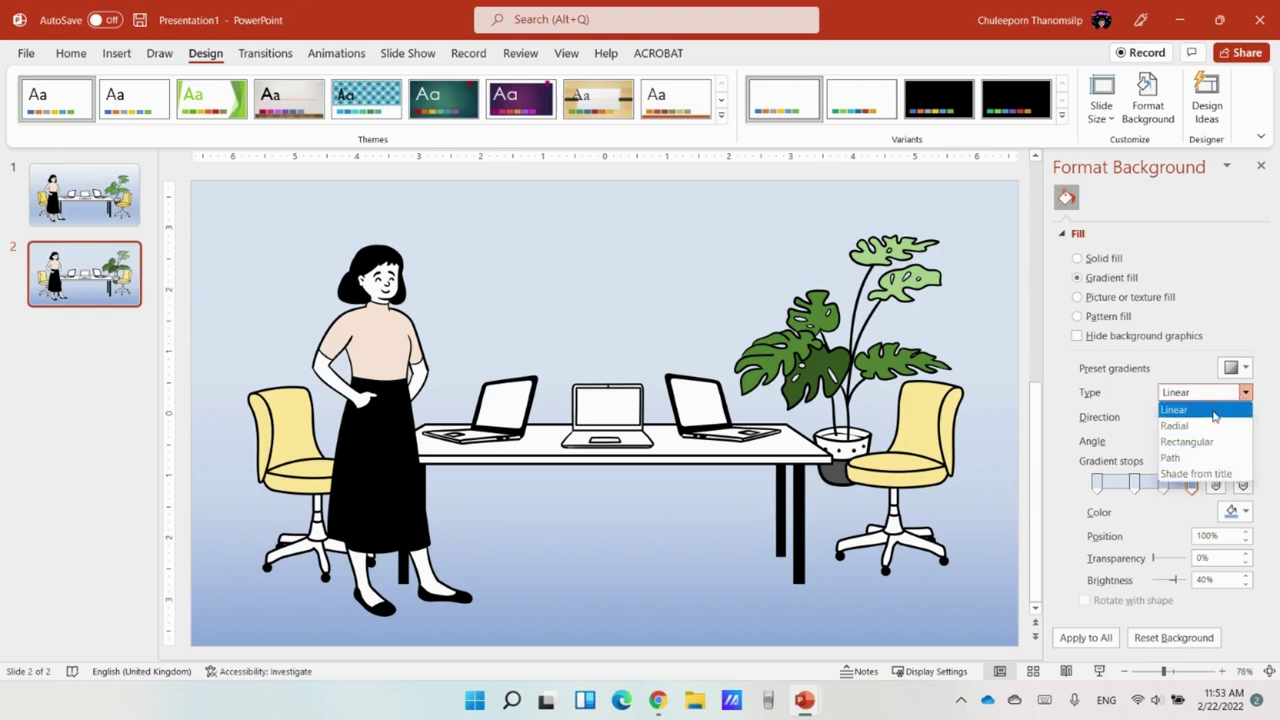
left_click(1216, 409)
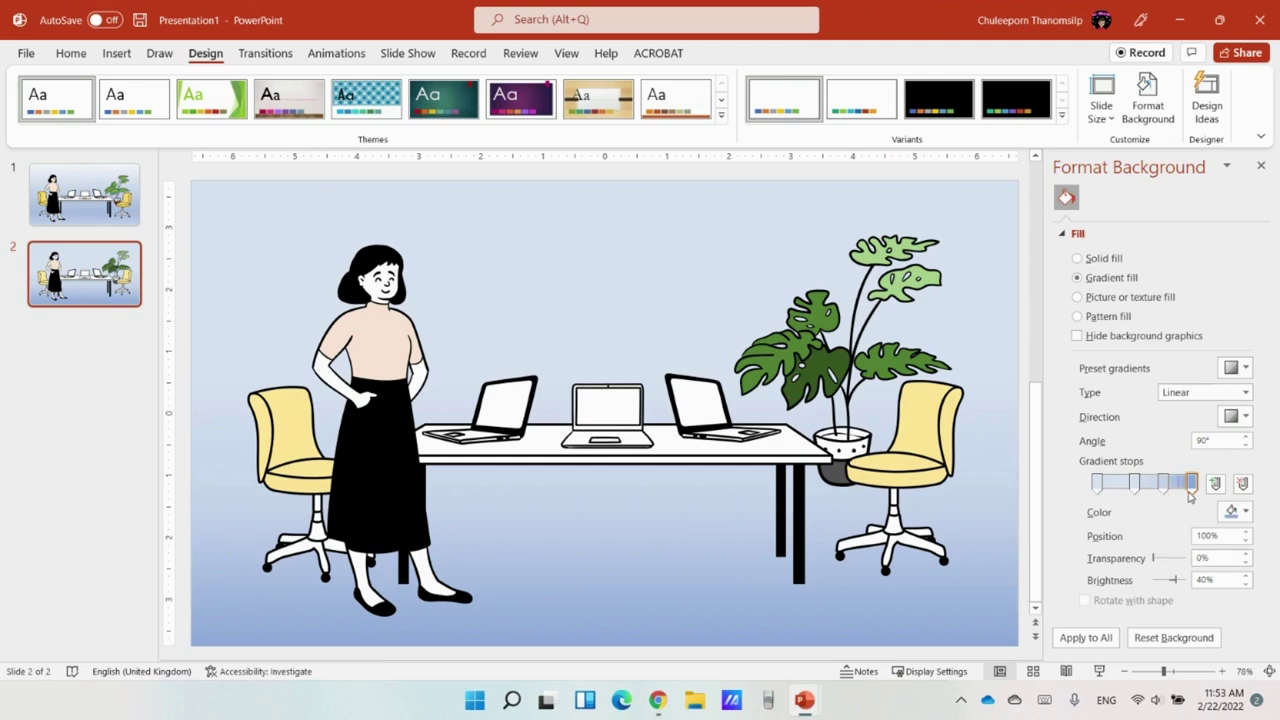
mouse_move(1191, 483)
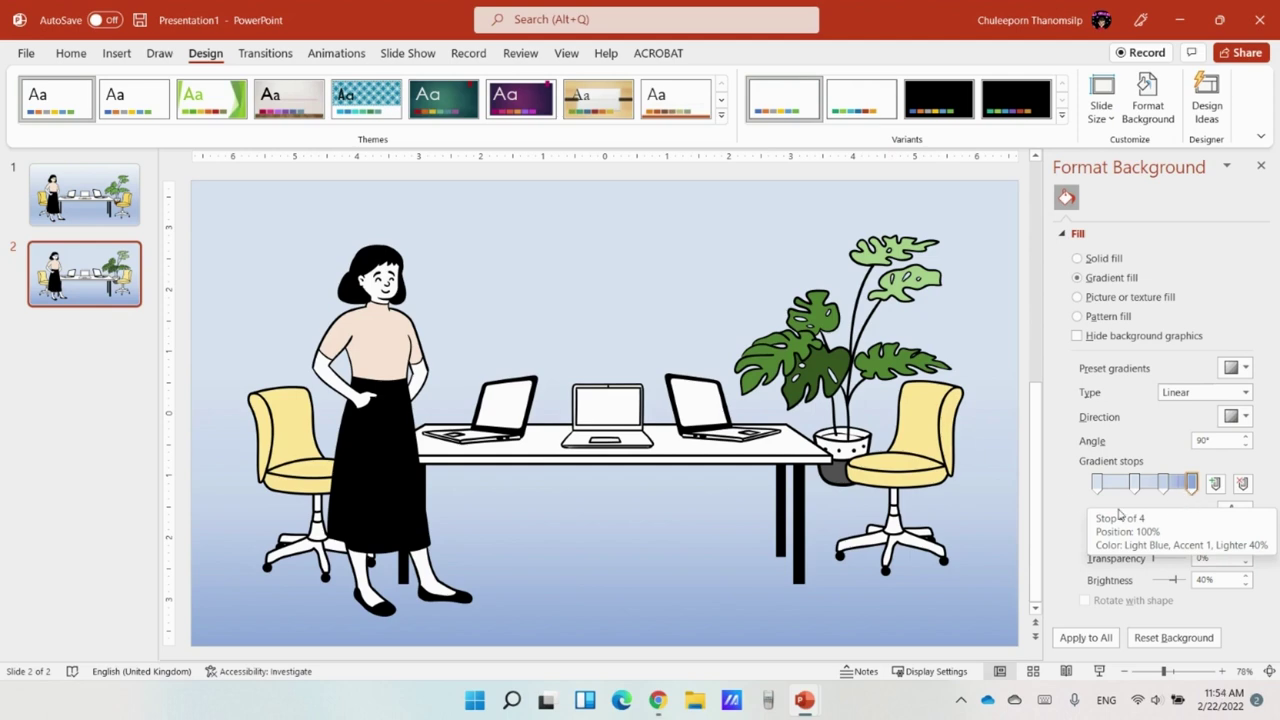
left_click(1099, 486)
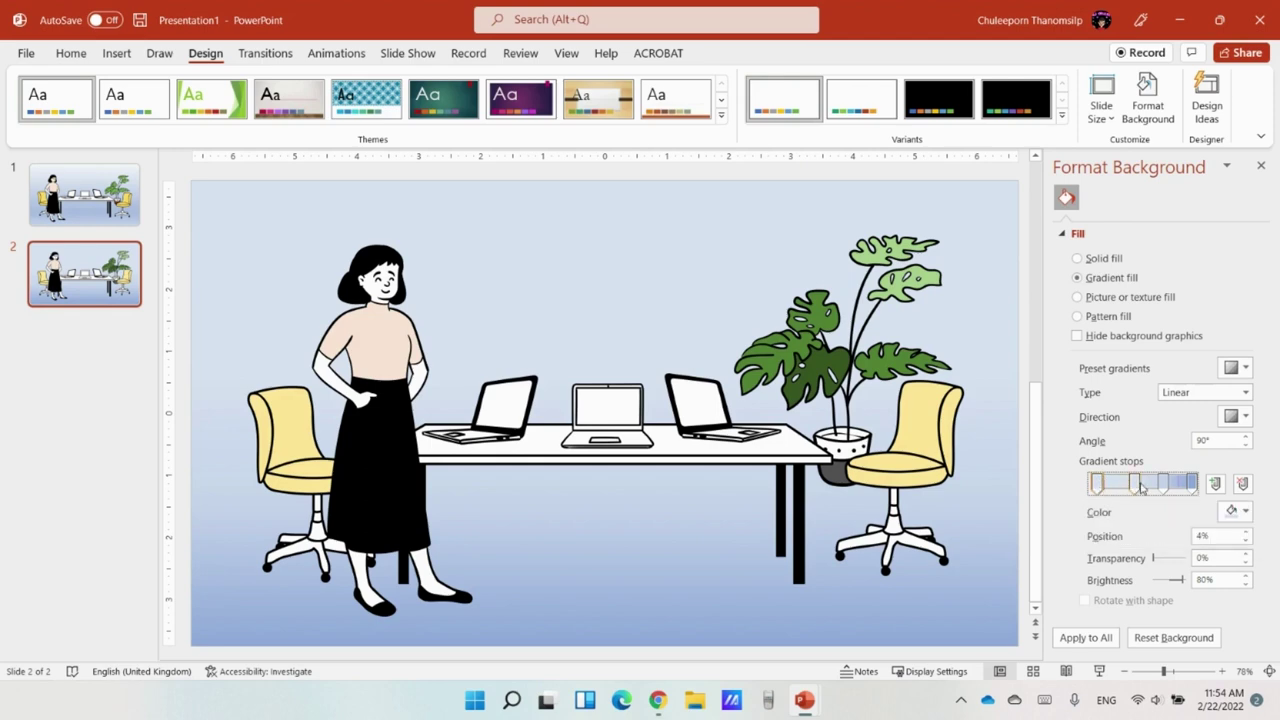
left_click(1164, 485)
left_click(1191, 484)
left_click(1231, 512)
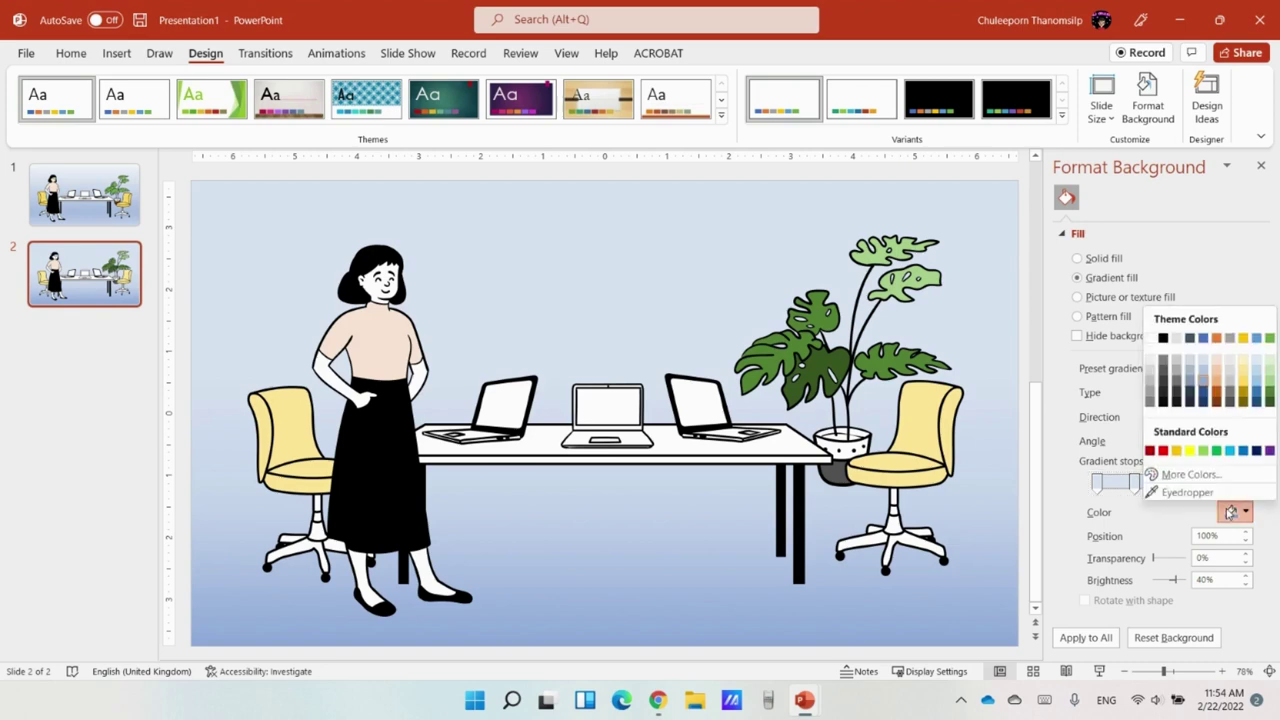
Recolour the 100%, 71%, 42% and 4% gradient stops to yellow, lightening toward the top.
left_click(1242, 388)
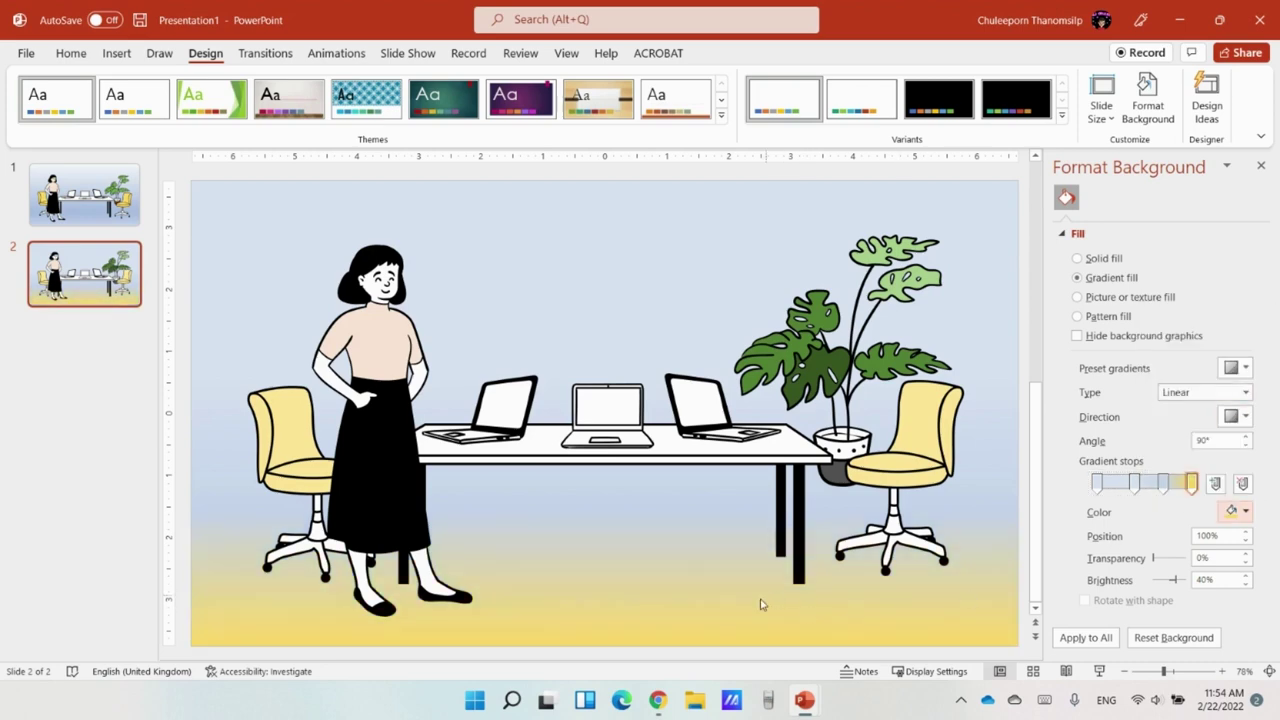
left_click(1161, 484)
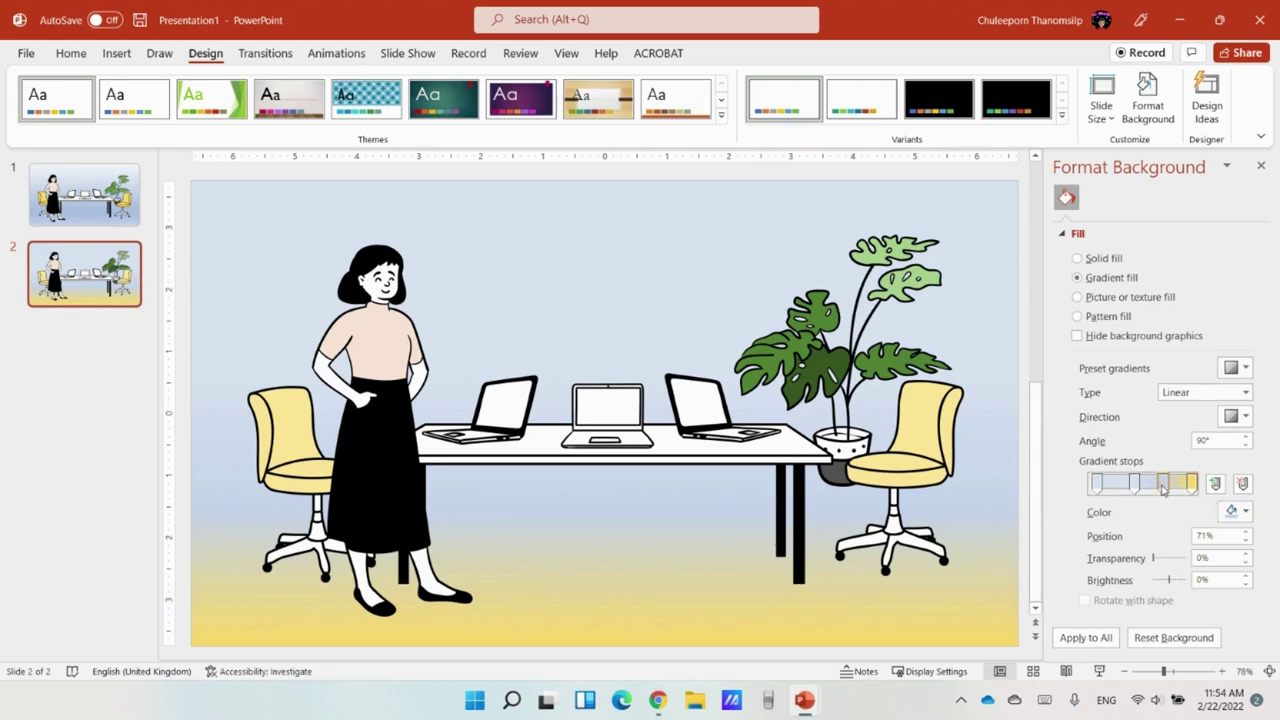
left_click(1240, 511)
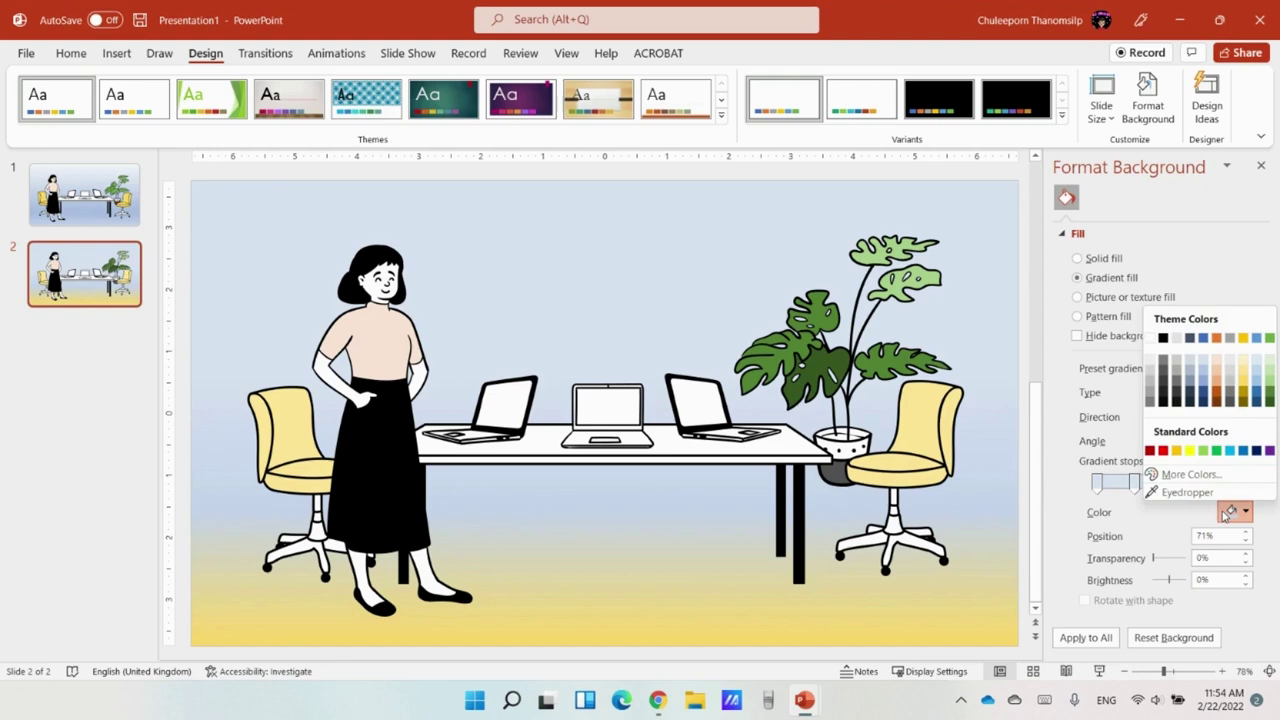
left_click(1244, 379)
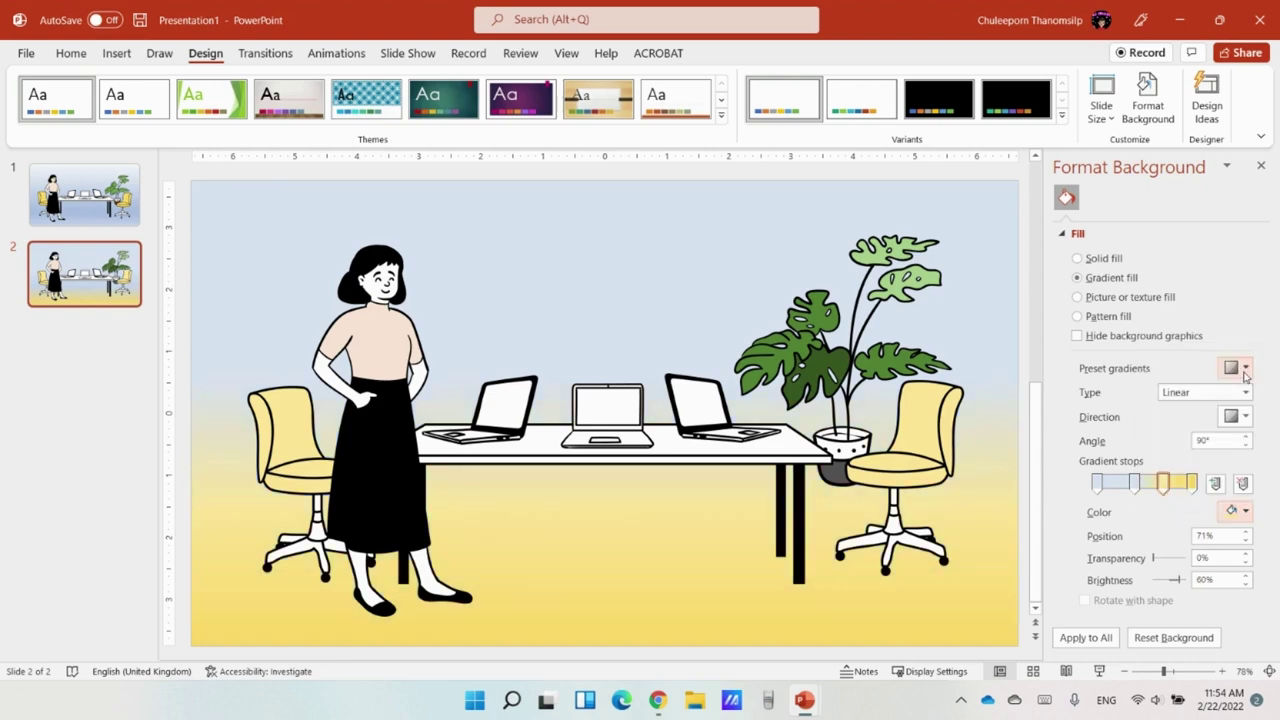
left_click(1133, 483)
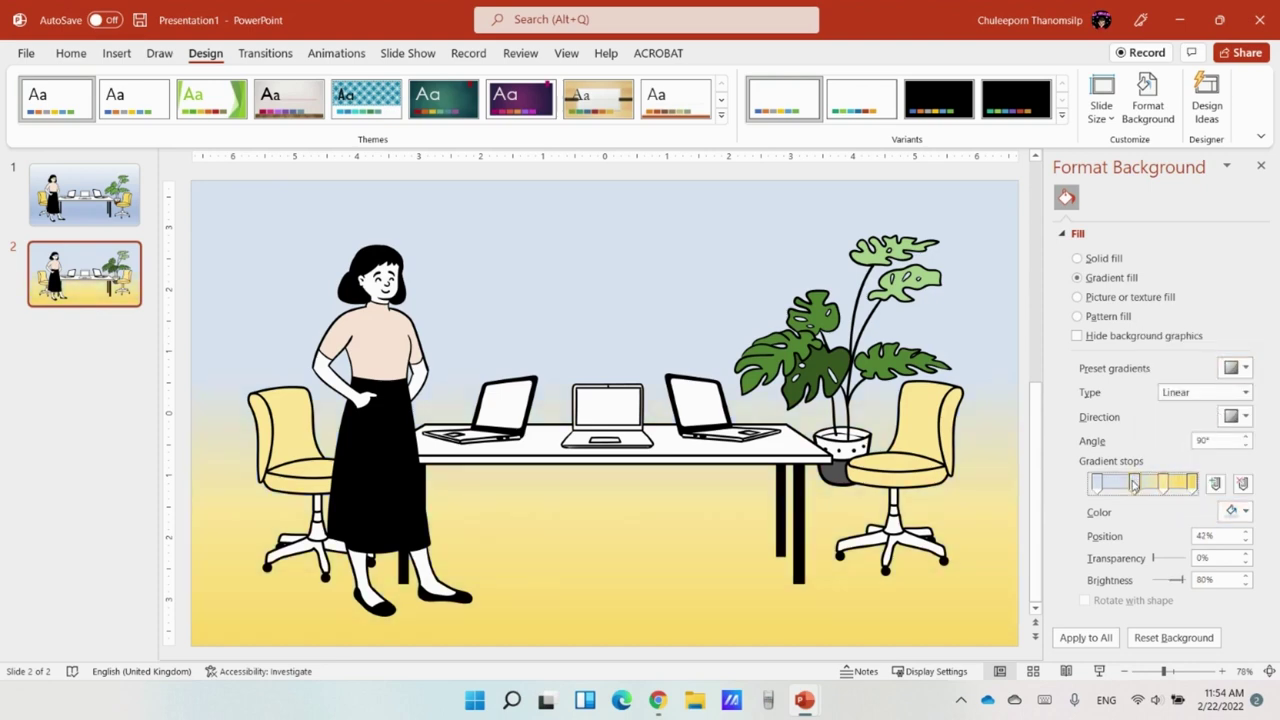
left_click(1230, 514)
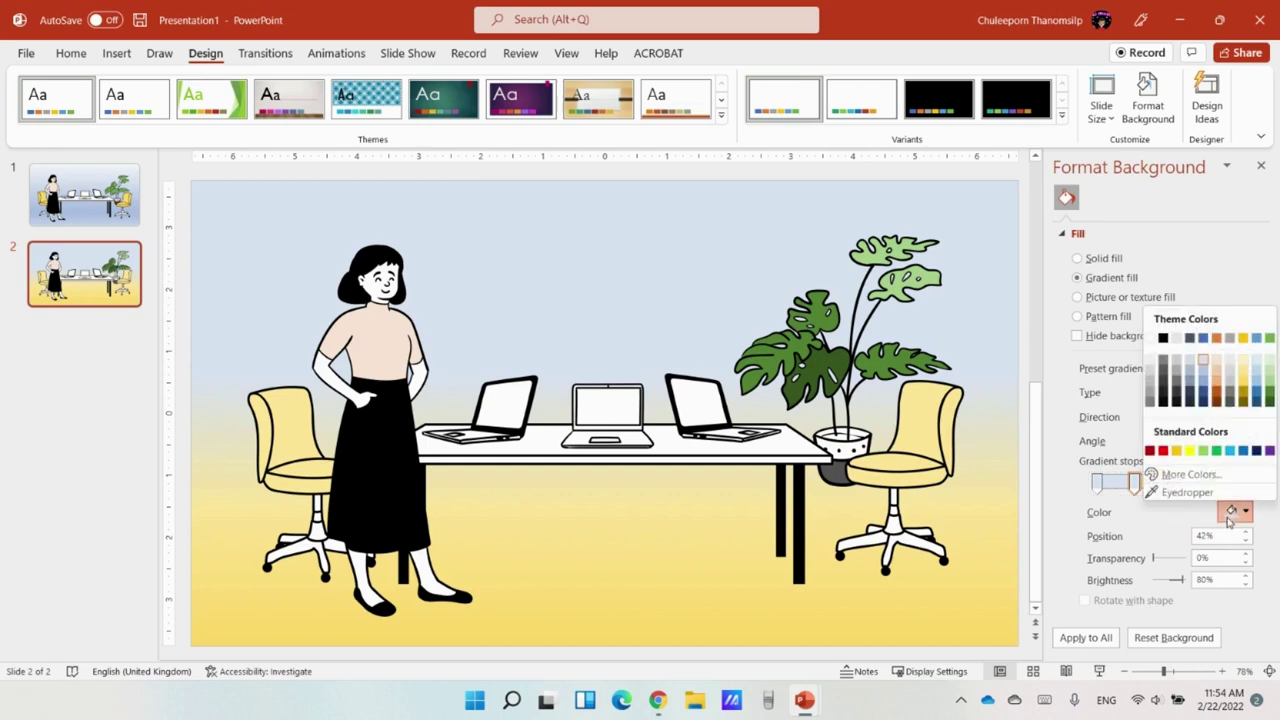
left_click(1244, 368)
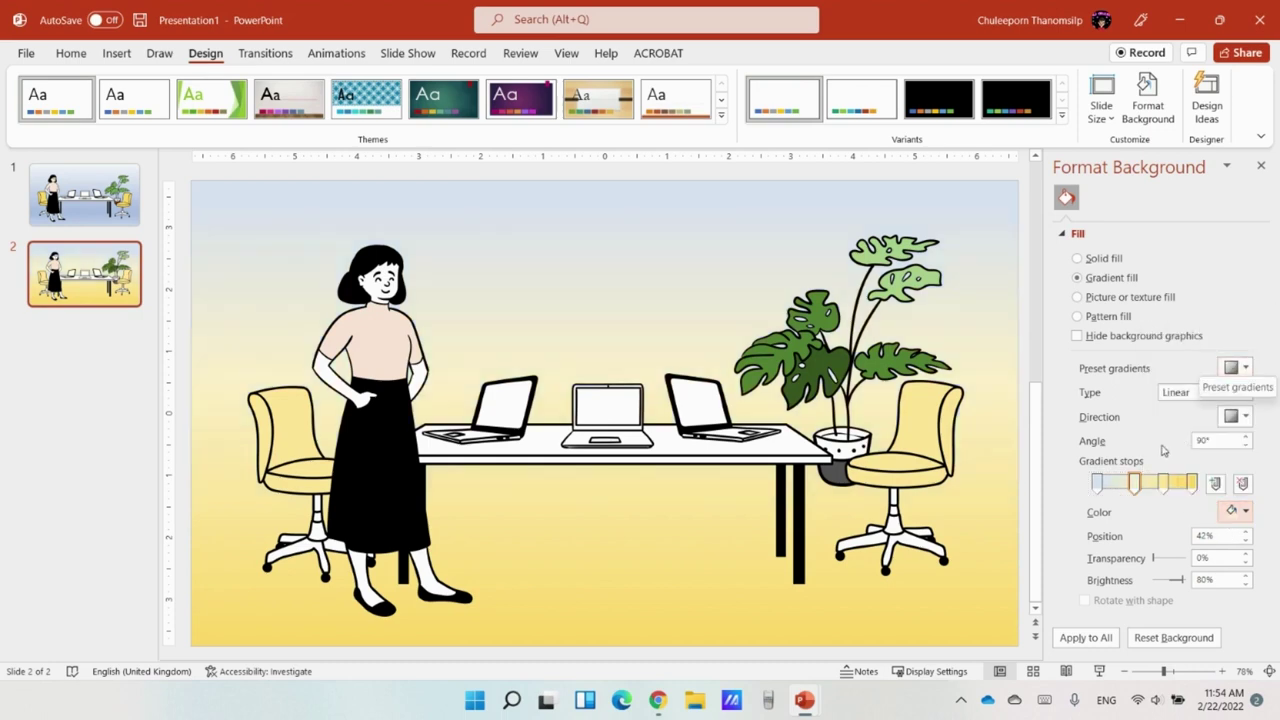
left_click(1097, 483)
left_click(1233, 512)
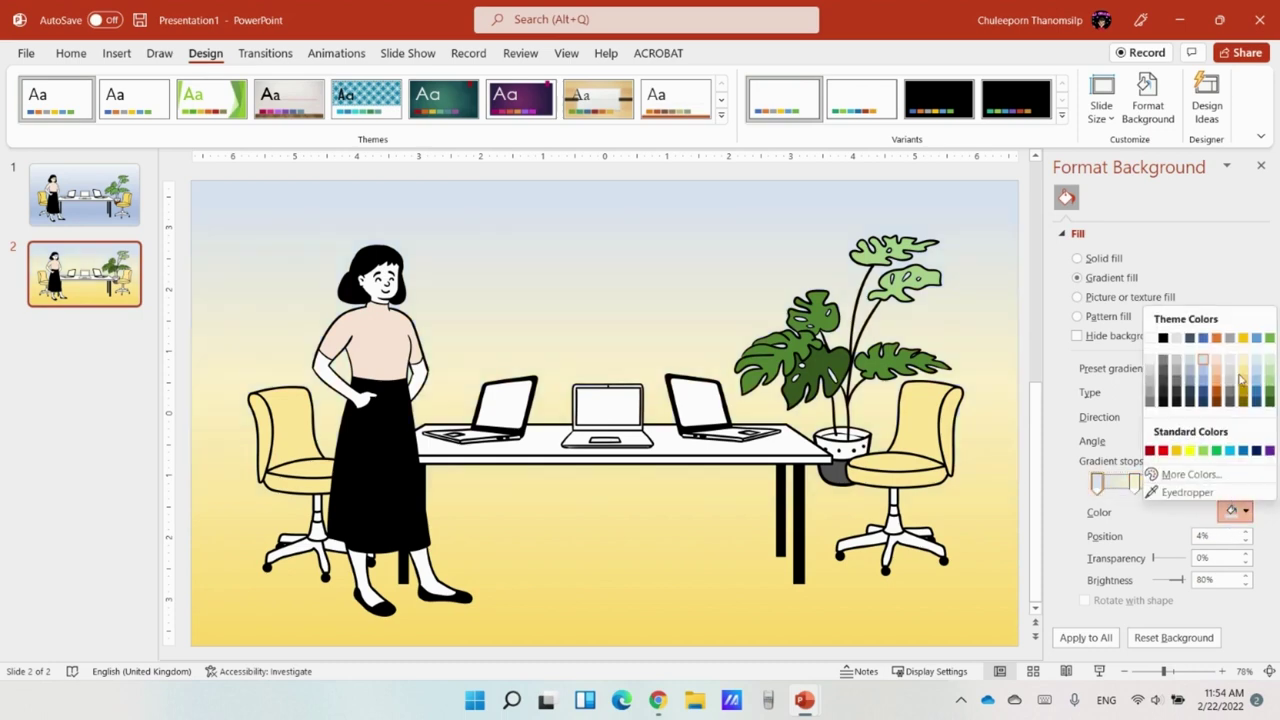
left_click(1244, 363)
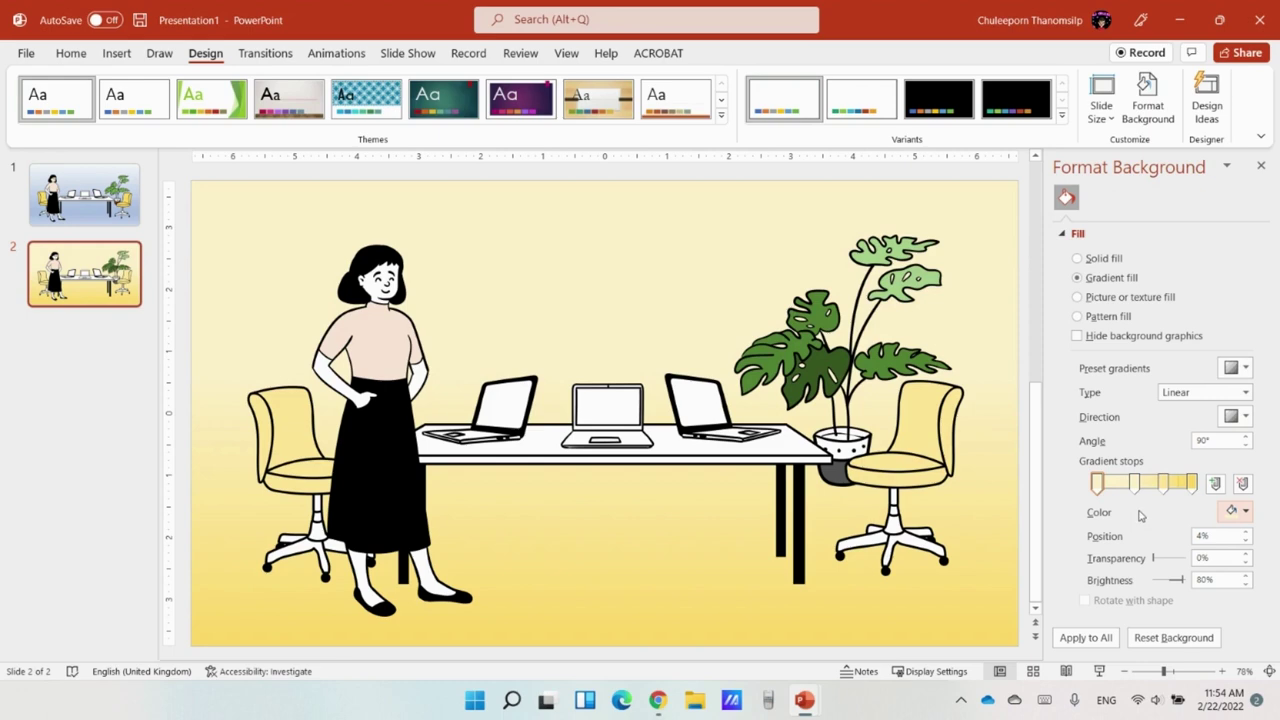
Remove a middle gradient stop and nudge the first stop slightly to the right.
left_click(1136, 484)
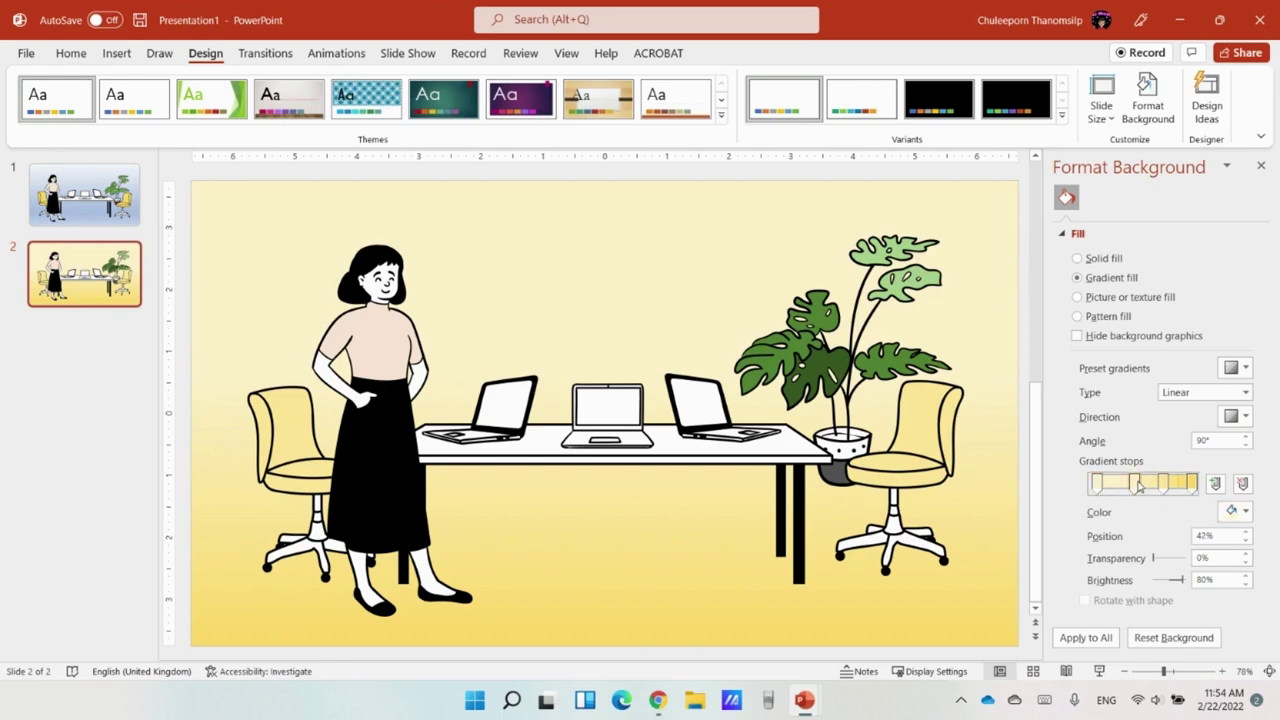
mouse_move(1138, 486)
left_mouse_down()
mouse_move(1097, 488)
mouse_move(1161, 490)
left_mouse_up()
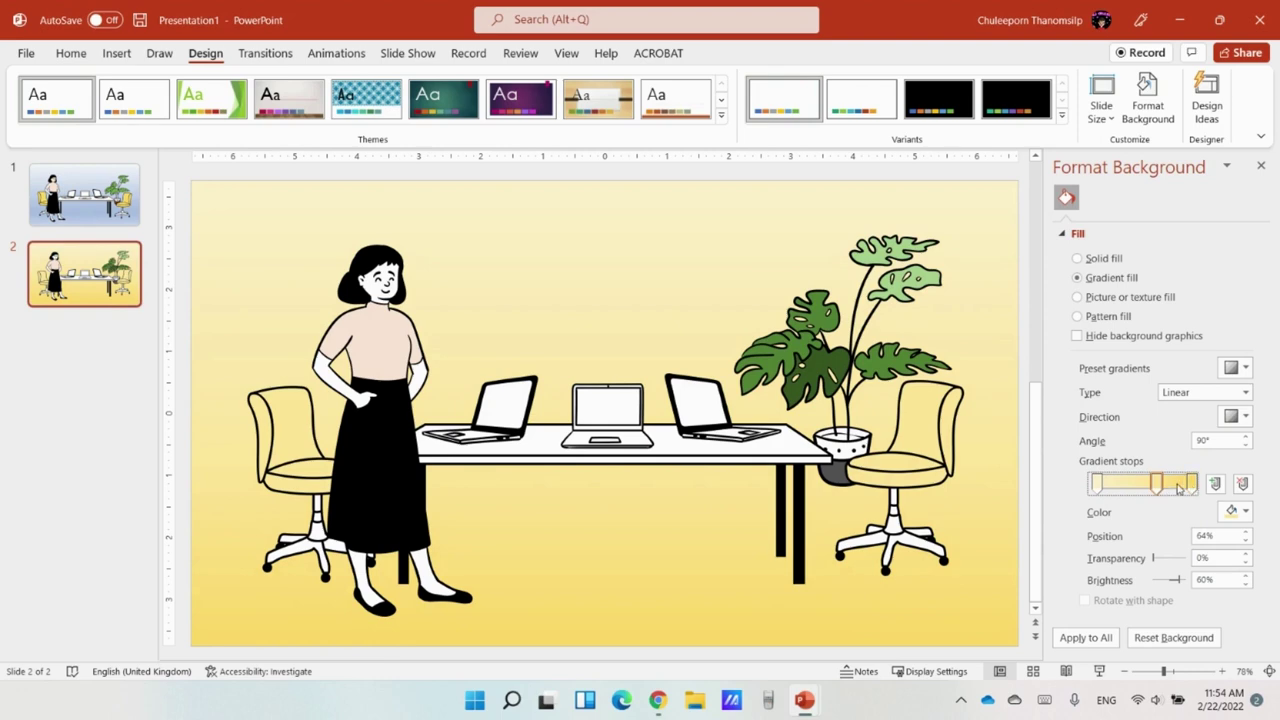
left_click_drag(1098, 488, 1119, 490)
Fill the seats of the right and left chairs with the light blue theme colour.
left_click(917, 480)
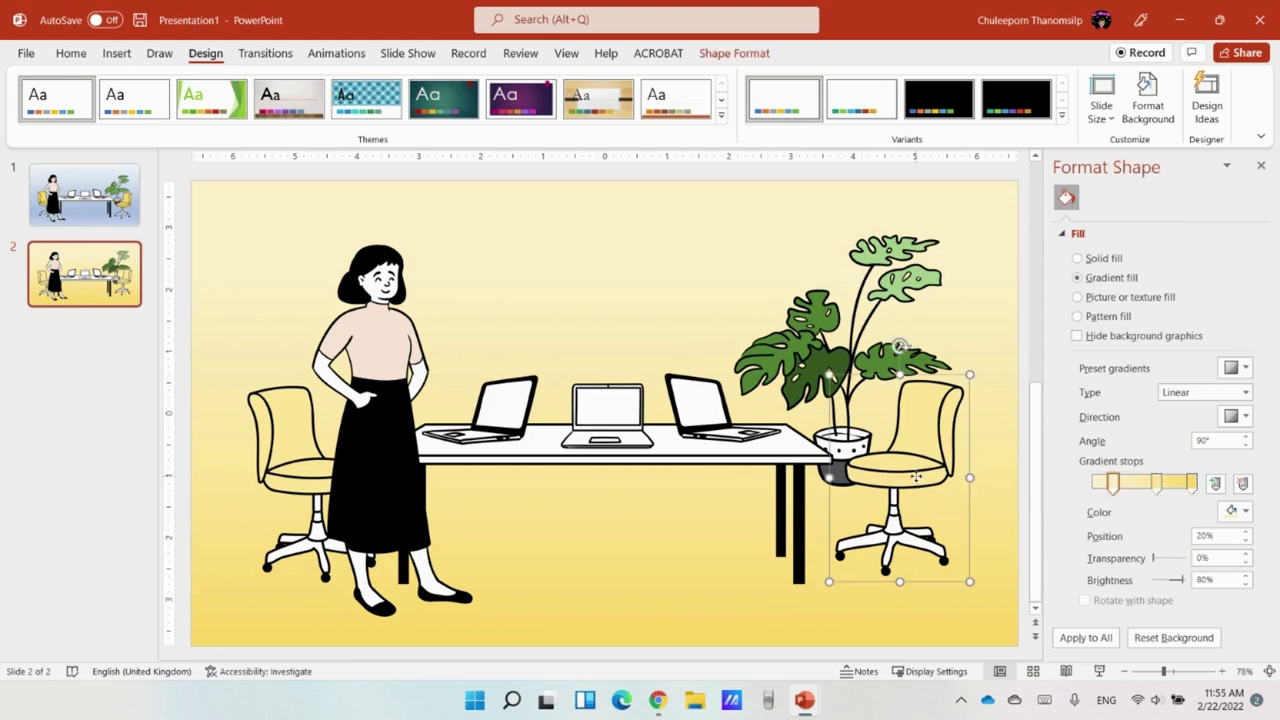
left_click(918, 482)
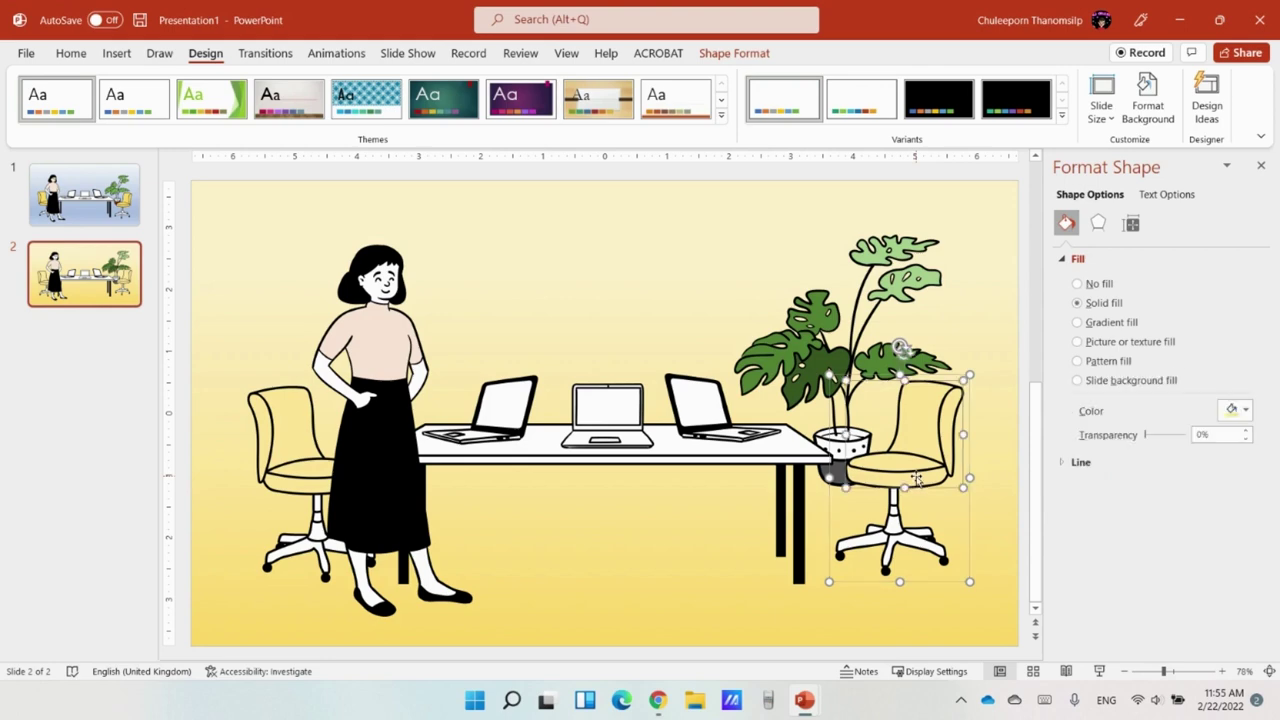
left_click(745, 55)
left_click(479, 83)
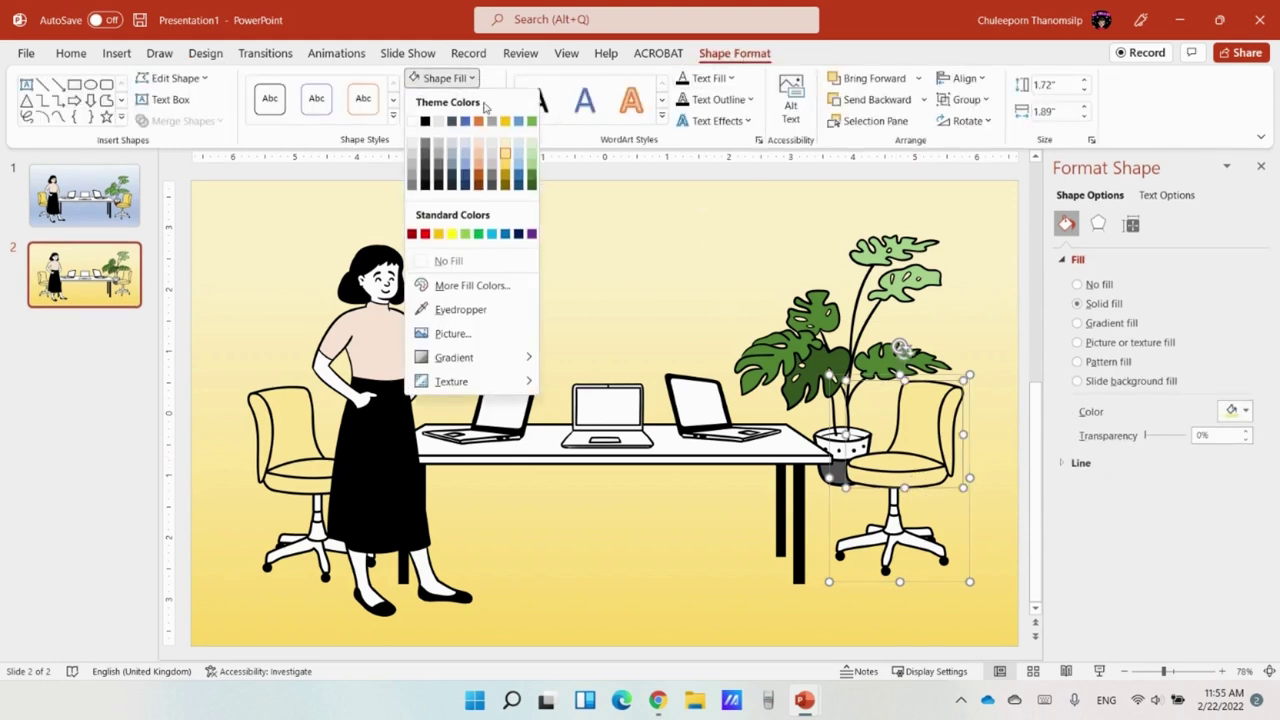
left_click(466, 174)
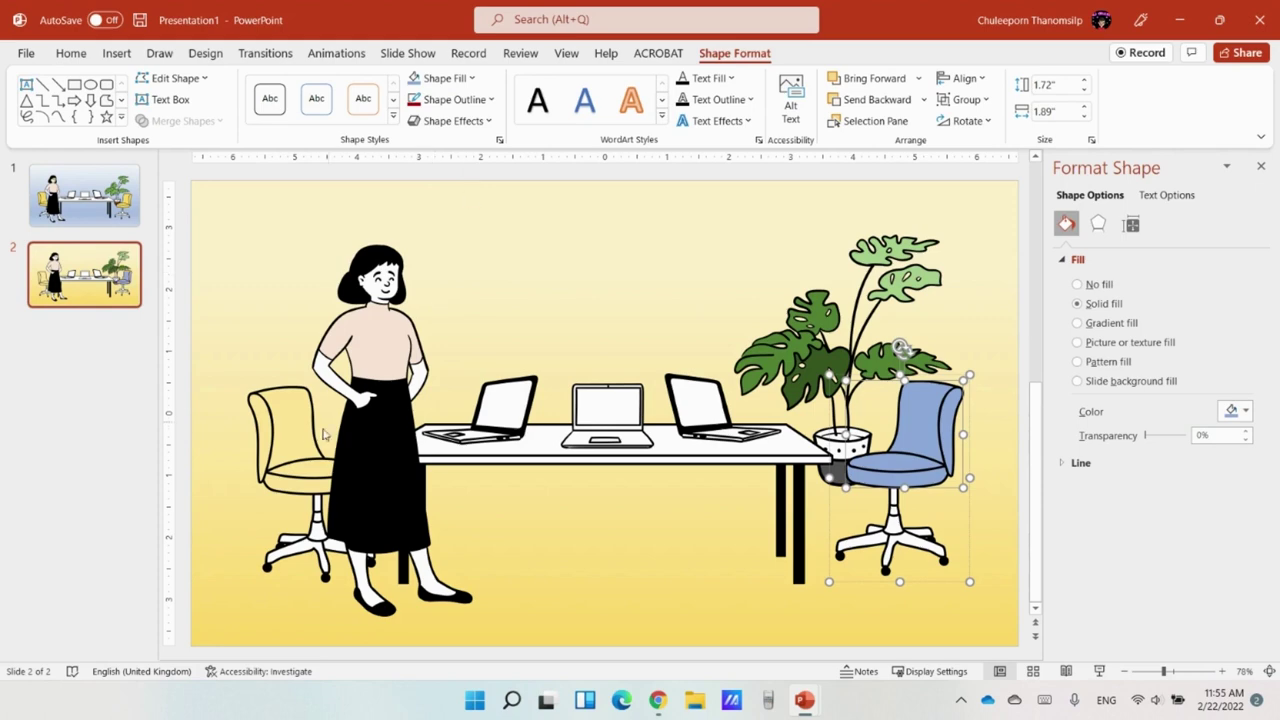
left_click(295, 450)
left_click(295, 450)
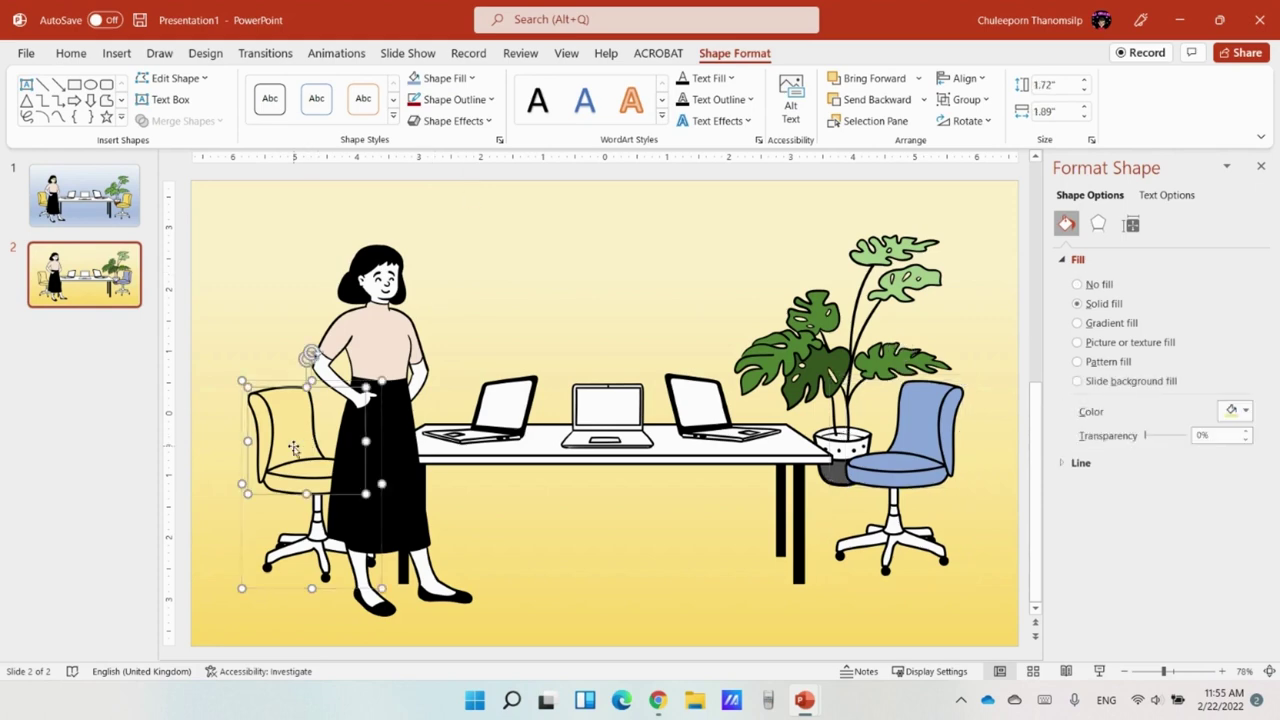
left_click(418, 78)
left_click(768, 243)
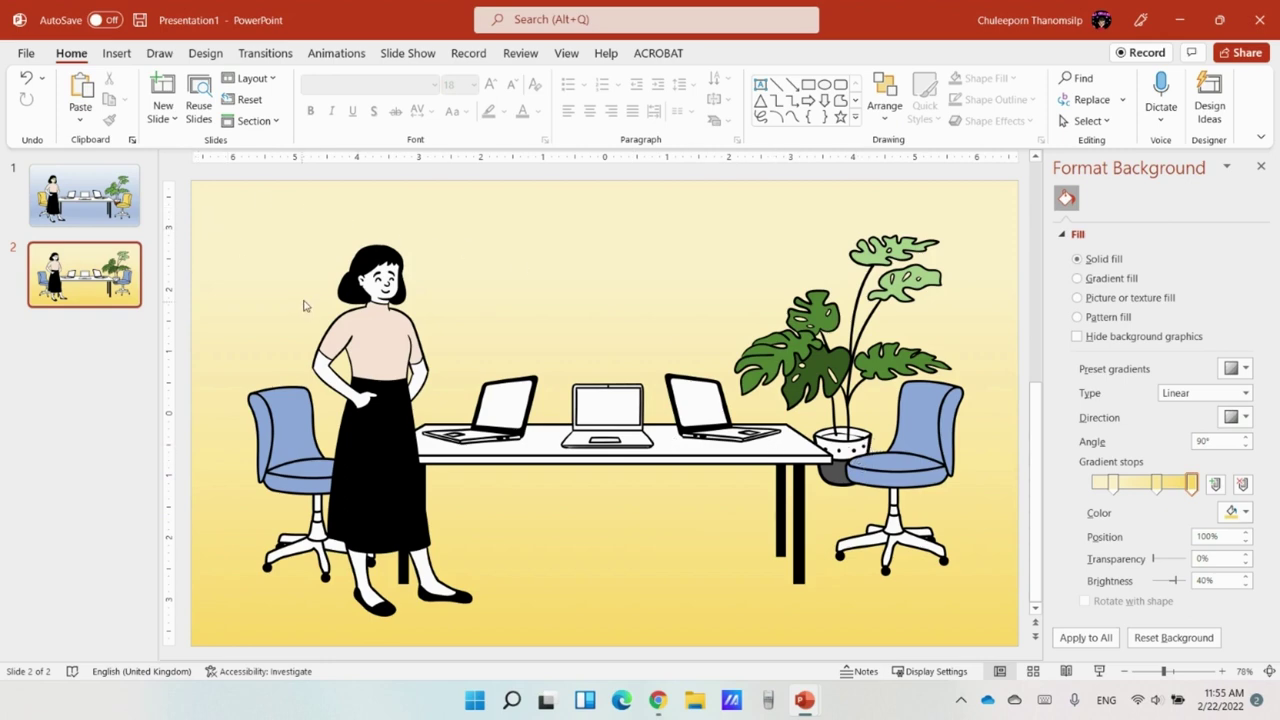
Browse the Cartoon People icon library and close it without inserting anything.
left_click(116, 53)
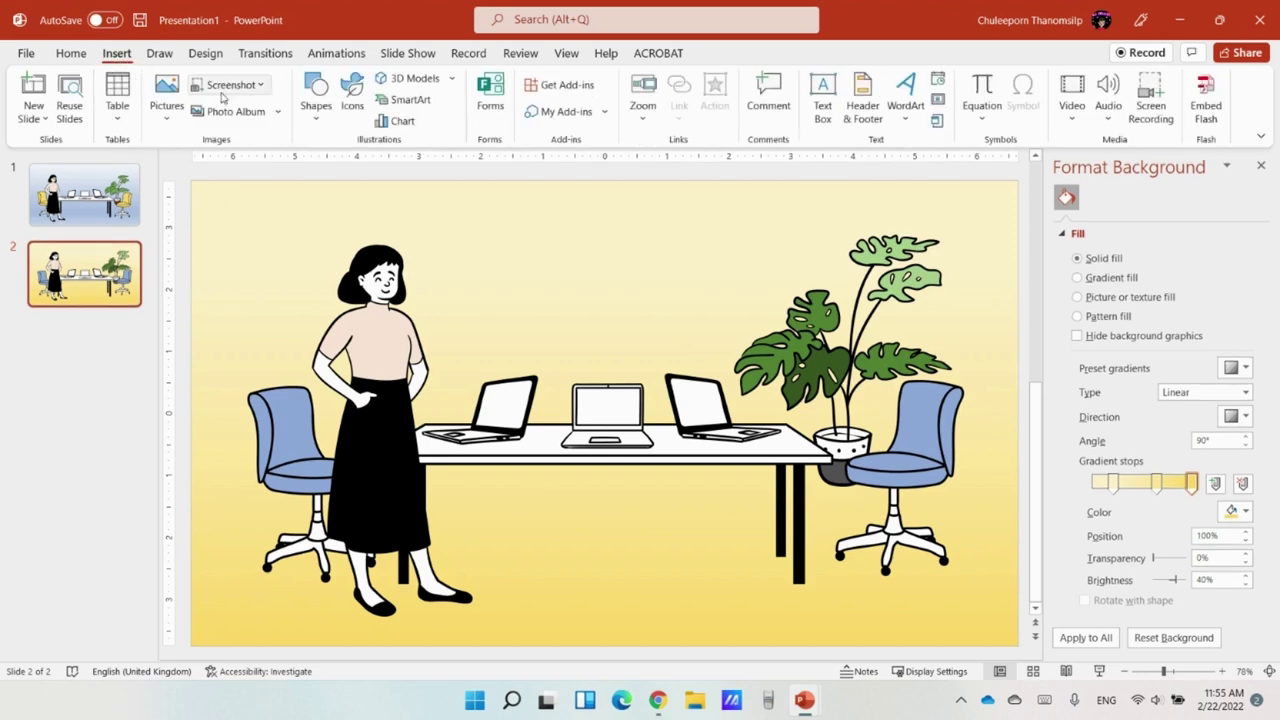
left_click(342, 105)
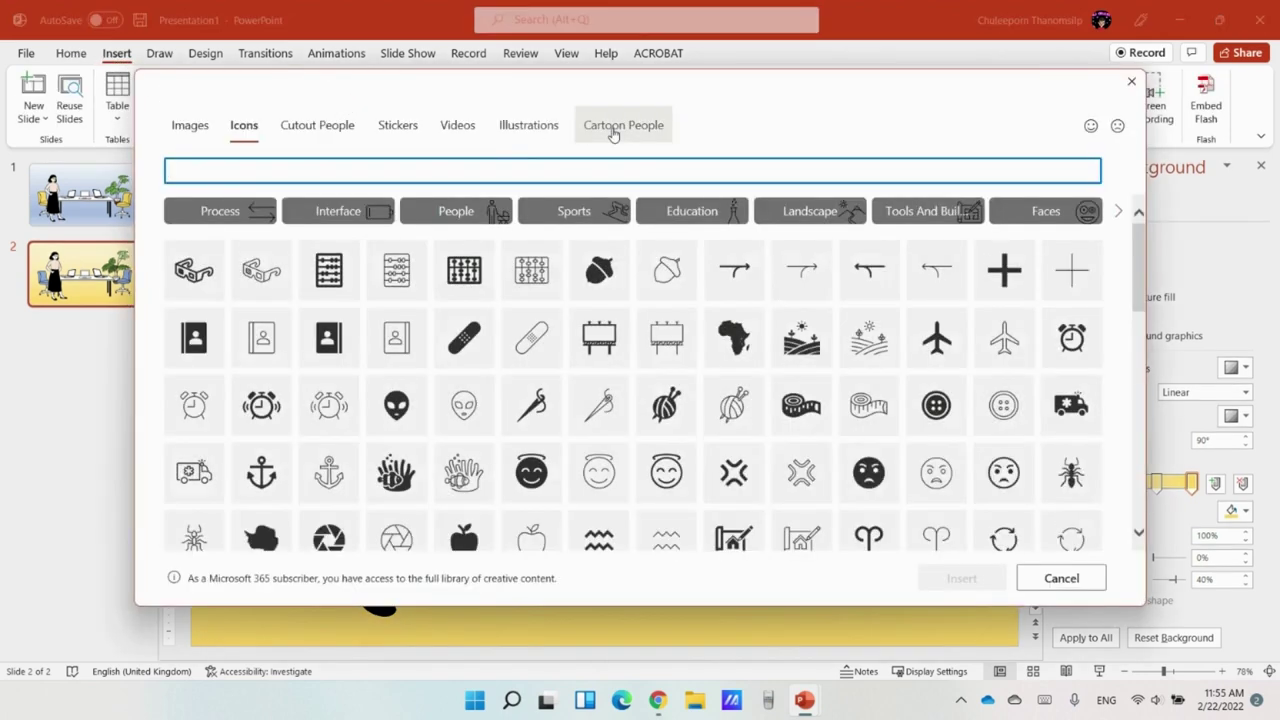
left_click(613, 128)
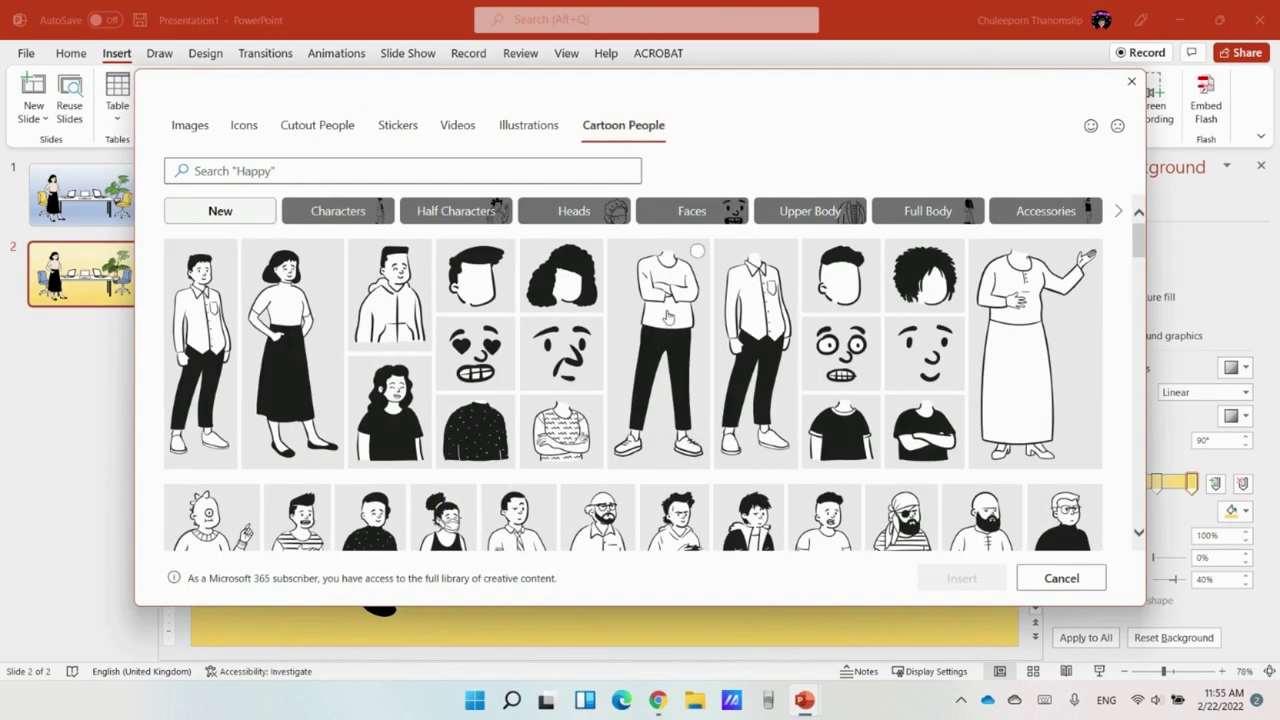
left_click(1131, 81)
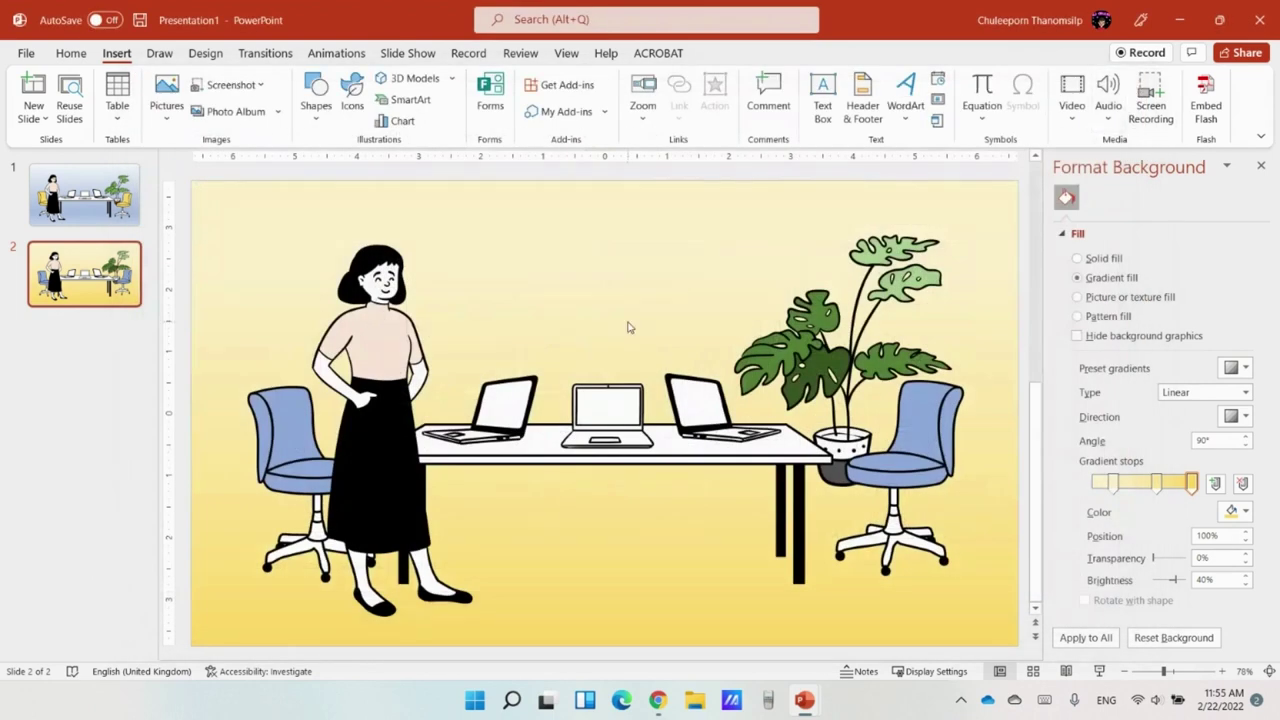
Close the Format Shape pane and deselect the woman illustration.
left_click(383, 360)
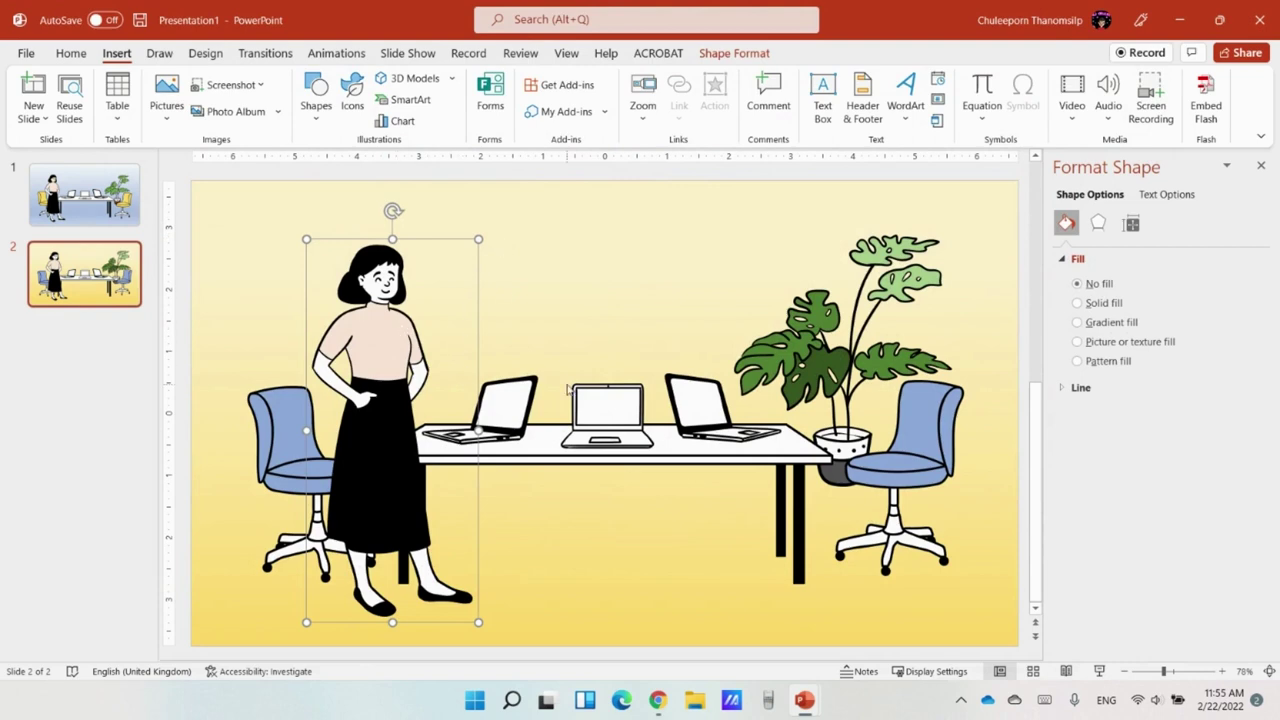
left_click(1260, 166)
left_click(392, 288)
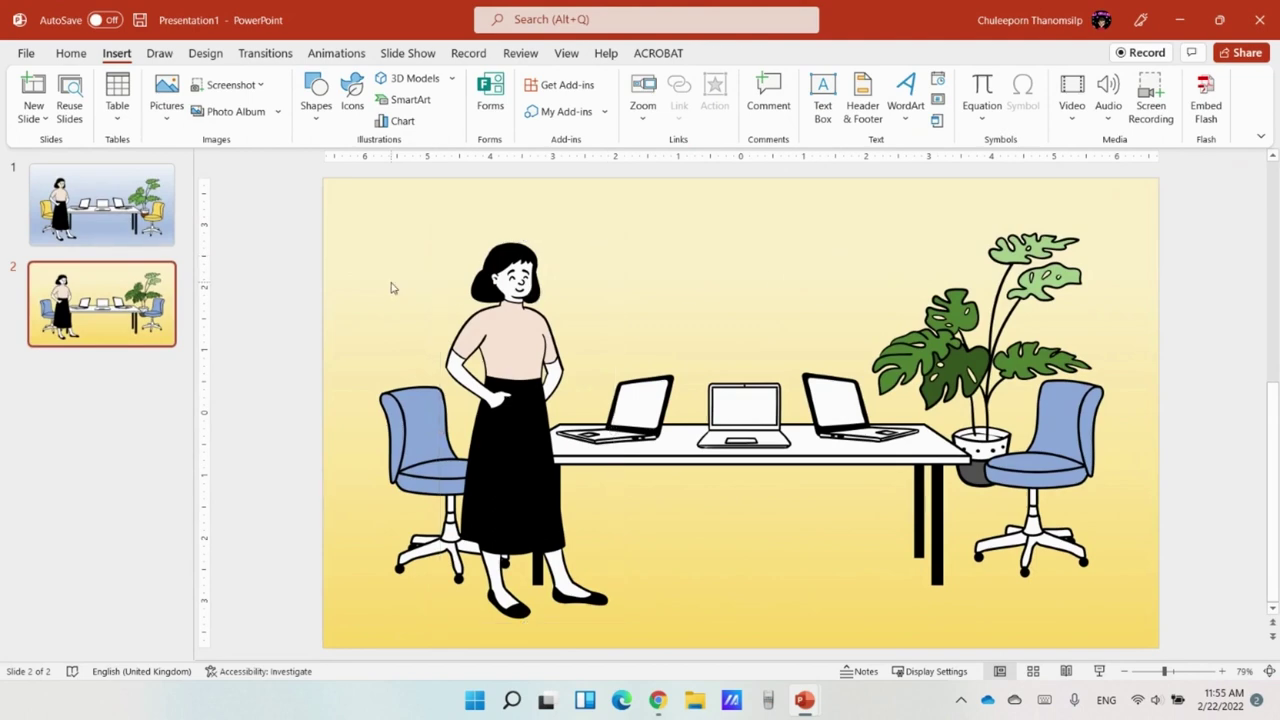